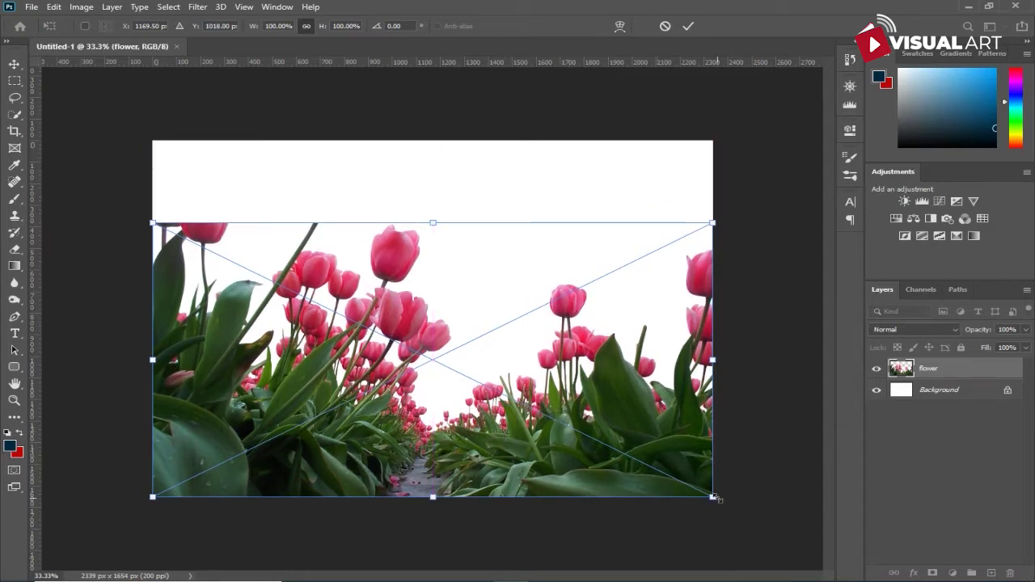
Step: Scale the placed flower image down proportionally, keeping it against the canvas's lower-left corner, and commit the transform
{"action": "left_click_drag", "start_coordinate": [714, 499], "coordinate": [665, 474]}
{"action": "left_click_drag", "start_coordinate": [557, 444], "coordinate": [556, 473]}
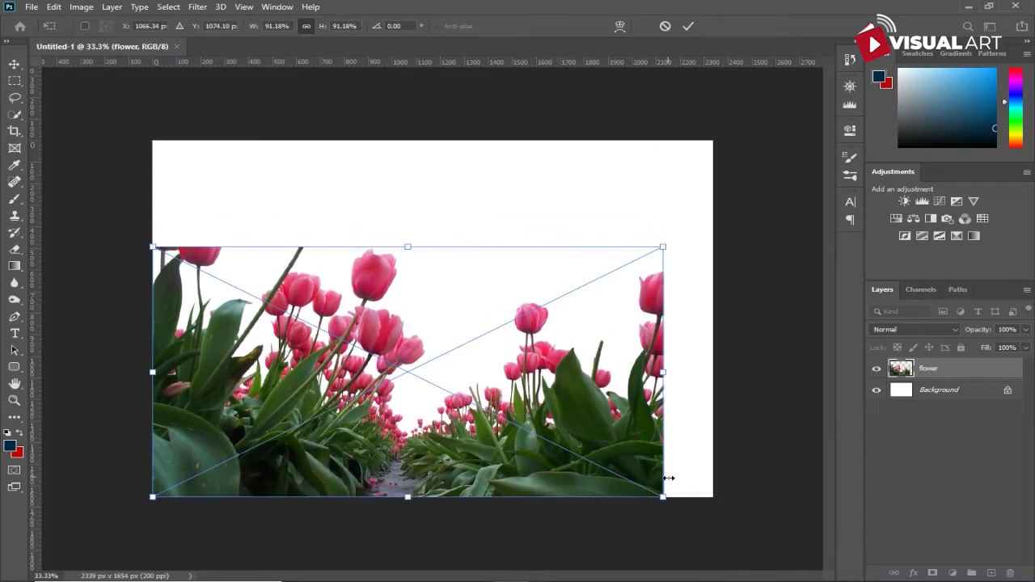
{"action": "left_click_drag", "start_coordinate": [650, 501], "coordinate": [597, 485]}
{"action": "key", "text": "Return"}
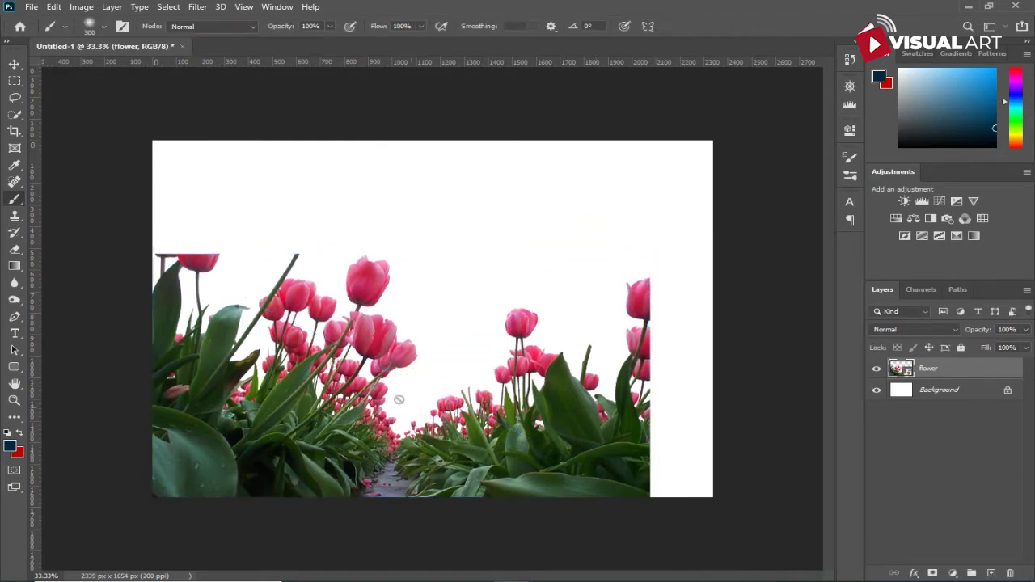
Step: Rasterize the flower layer and get the Lasso tool ready for a freehand selection
{"action": "left_click", "coordinate": [15, 98]}
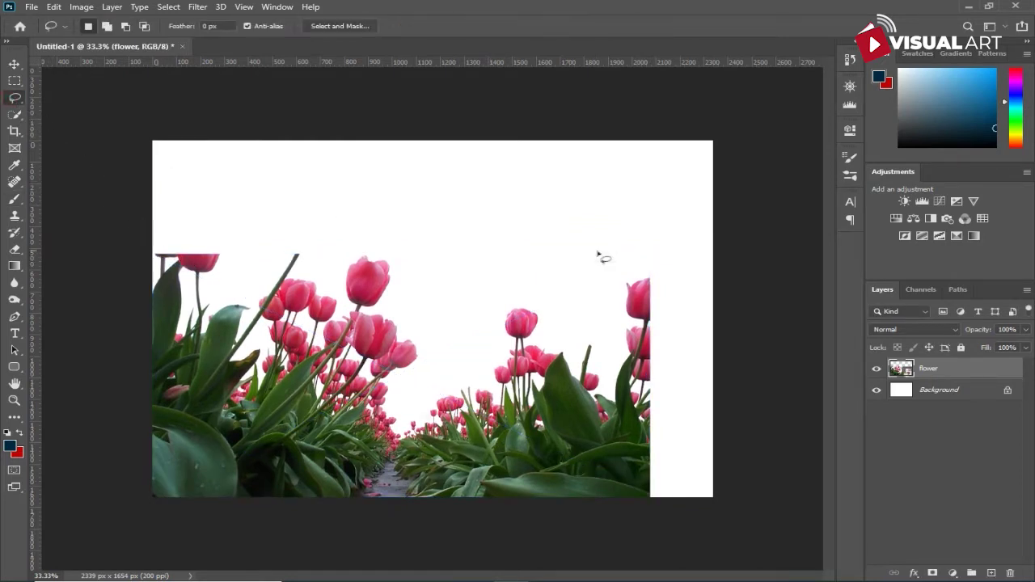
{"action": "right_click", "coordinate": [929, 369]}
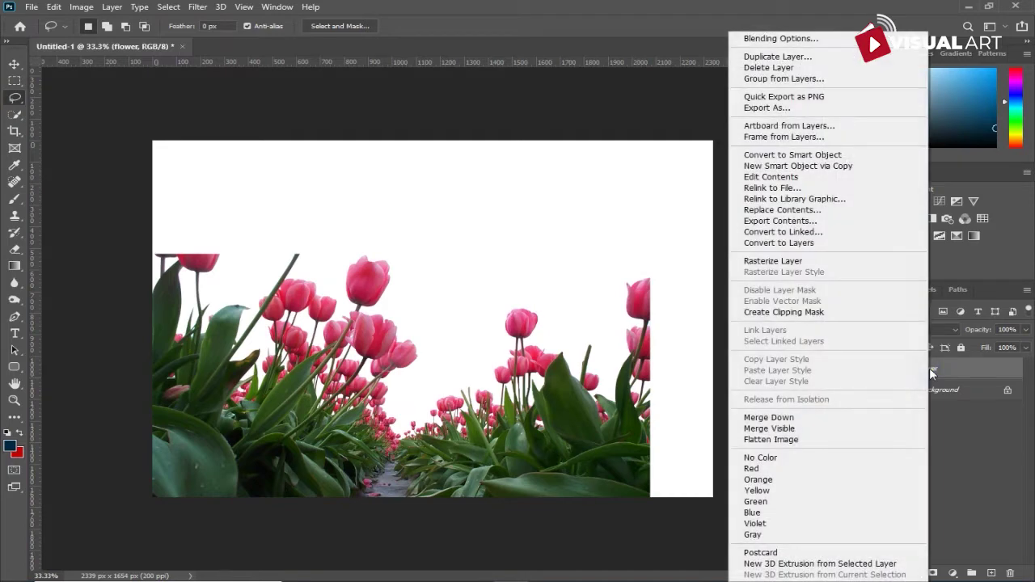
{"action": "left_click", "coordinate": [797, 264]}
Step: Lasso the tulip group right of the path, move it about 270 px right and 9 px down, and deselect
{"action": "mouse_move", "coordinate": [672, 285]}
{"action": "left_mouse_down"}
{"action": "mouse_move", "coordinate": [564, 283]}
{"action": "mouse_move", "coordinate": [487, 316]}
{"action": "mouse_move", "coordinate": [445, 347]}
{"action": "mouse_move", "coordinate": [401, 425]}
{"action": "mouse_move", "coordinate": [399, 503]}
{"action": "mouse_move", "coordinate": [425, 517]}
{"action": "mouse_move", "coordinate": [675, 524]}
{"action": "mouse_move", "coordinate": [683, 495]}
{"action": "mouse_move", "coordinate": [670, 298]}
{"action": "left_mouse_up"}
{"action": "key", "text": "ctrl+t"}
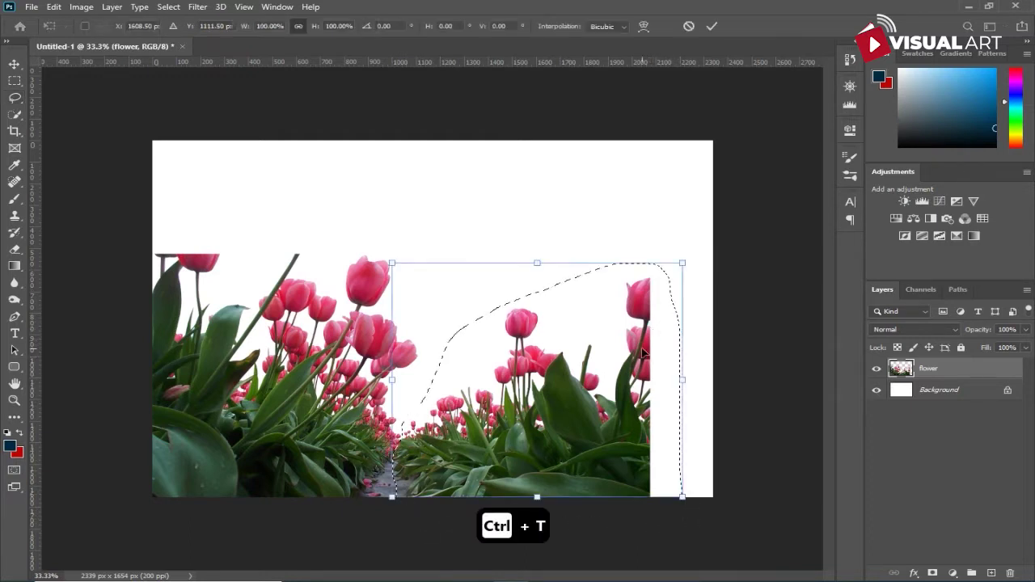
{"action": "left_click_drag", "start_coordinate": [540, 423], "coordinate": [603, 422]}
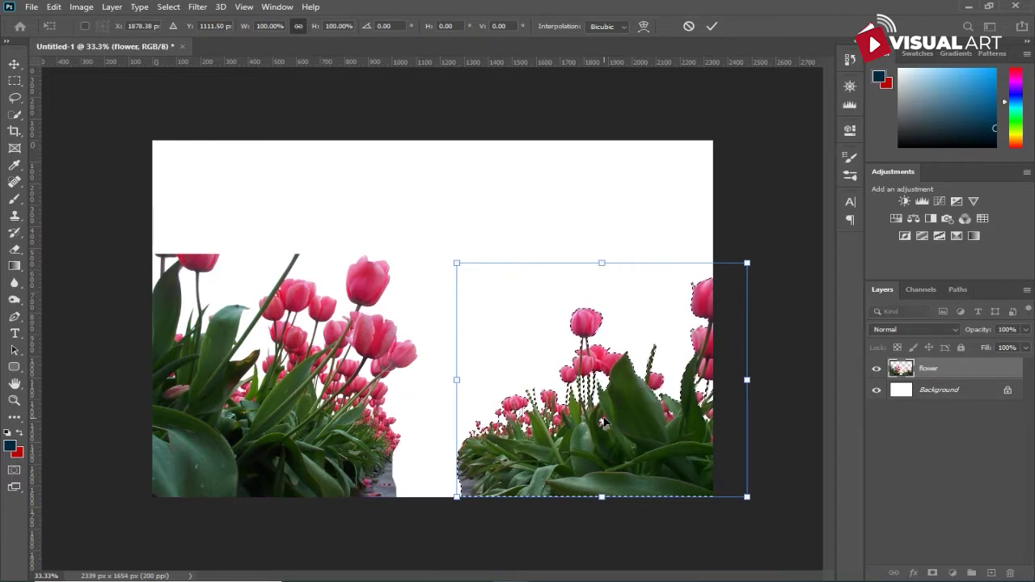
{"action": "key", "text": "Down"}
{"action": "key", "text": "Down"}
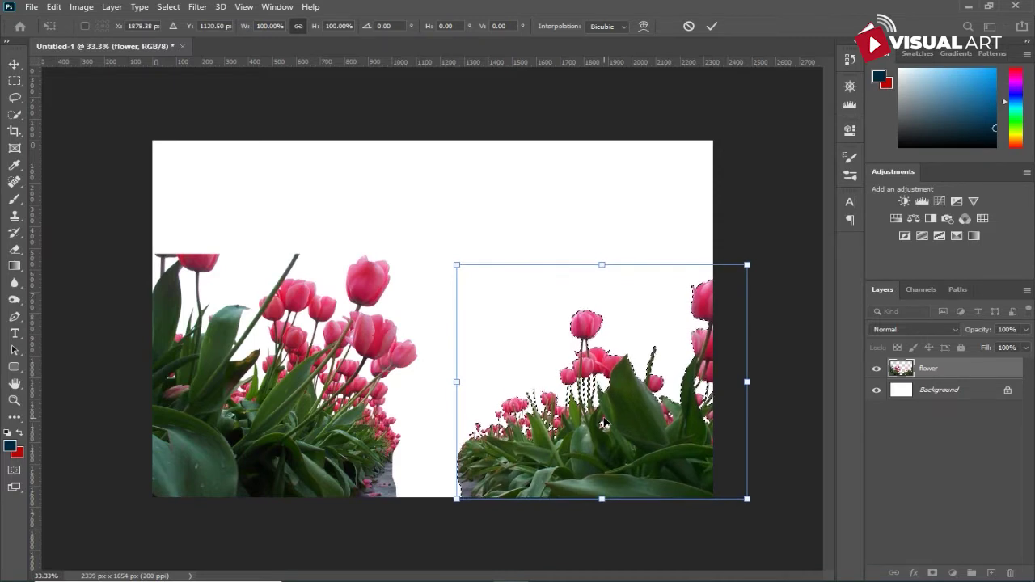
{"action": "key", "text": "Return"}
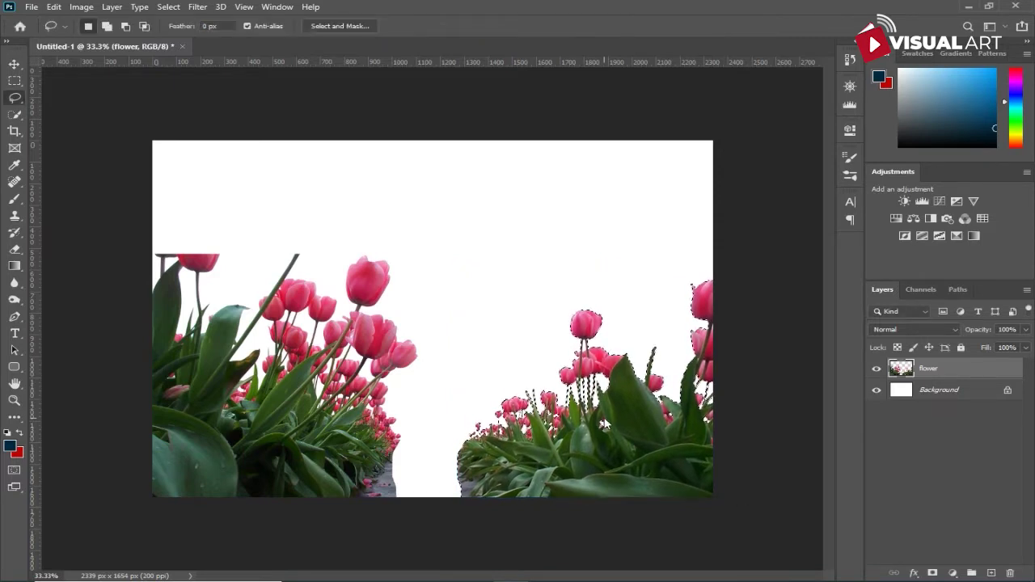
{"action": "key", "text": "ctrl+d"}
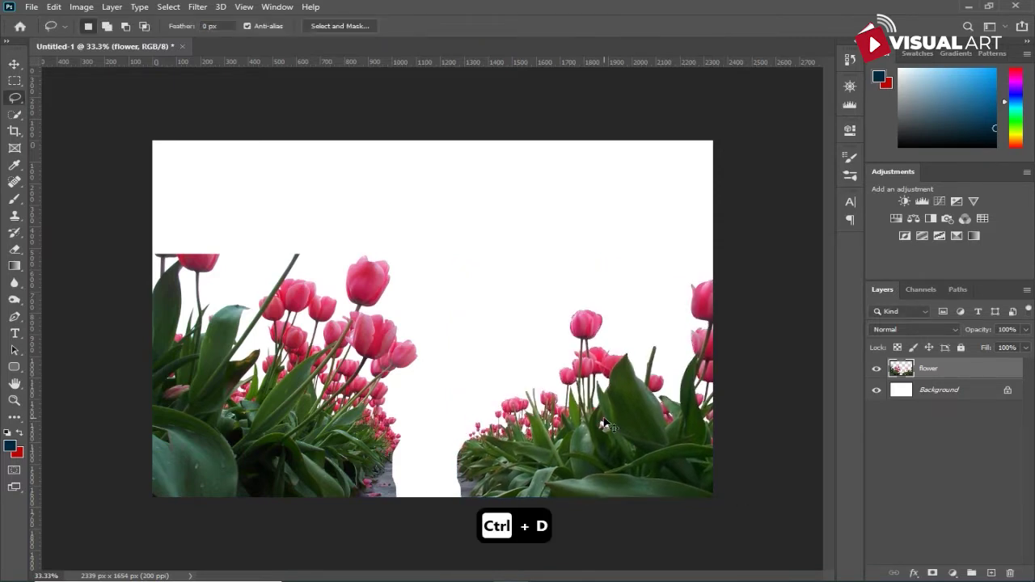
Step: Crop away the empty area above the tulips so the canvas is 2339 x 1129 px
{"action": "left_click", "coordinate": [14, 131]}
{"action": "left_click_drag", "start_coordinate": [424, 142], "coordinate": [419, 197]}
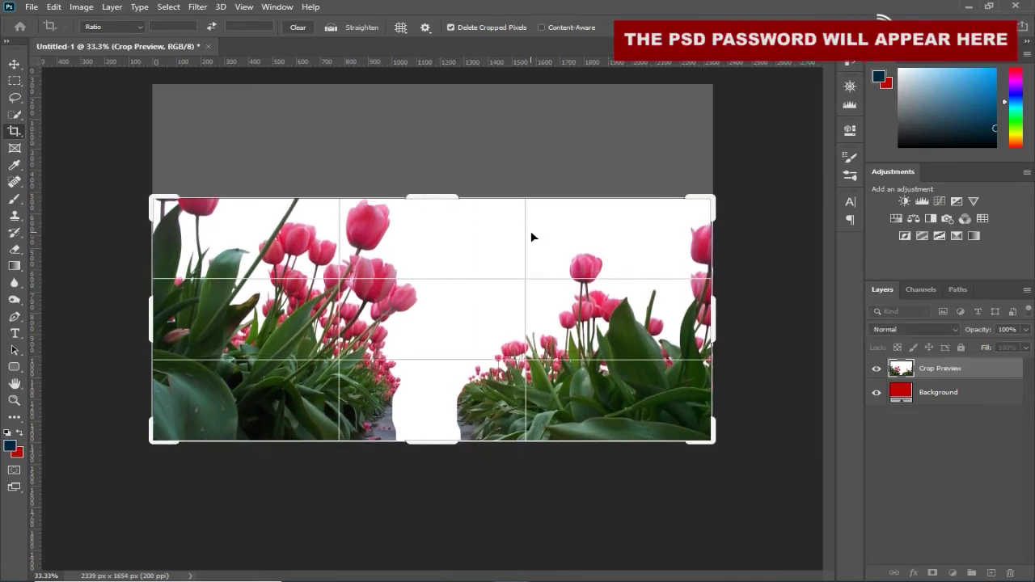
{"action": "key", "text": "Return"}
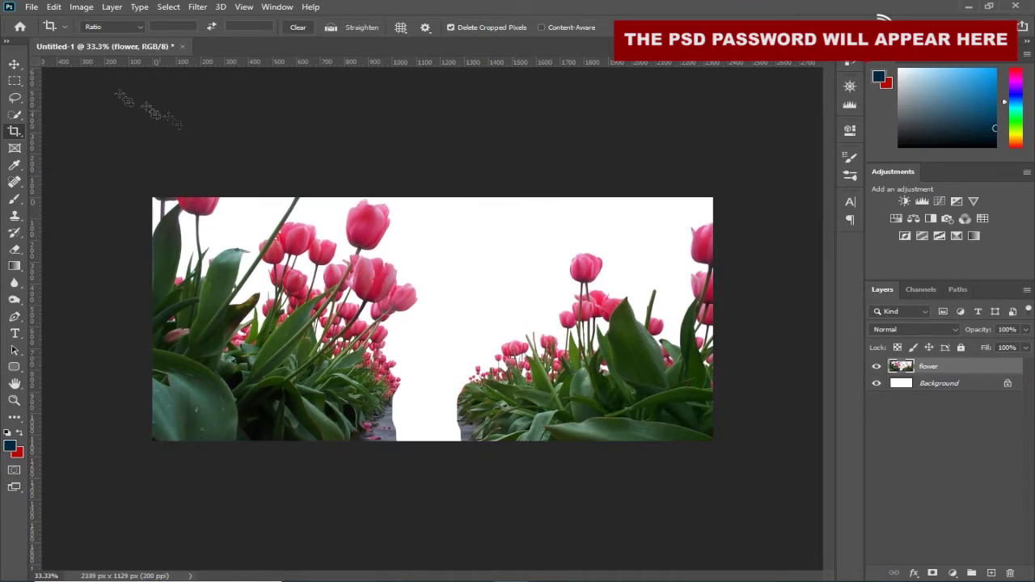
{"action": "left_click", "coordinate": [14, 64]}
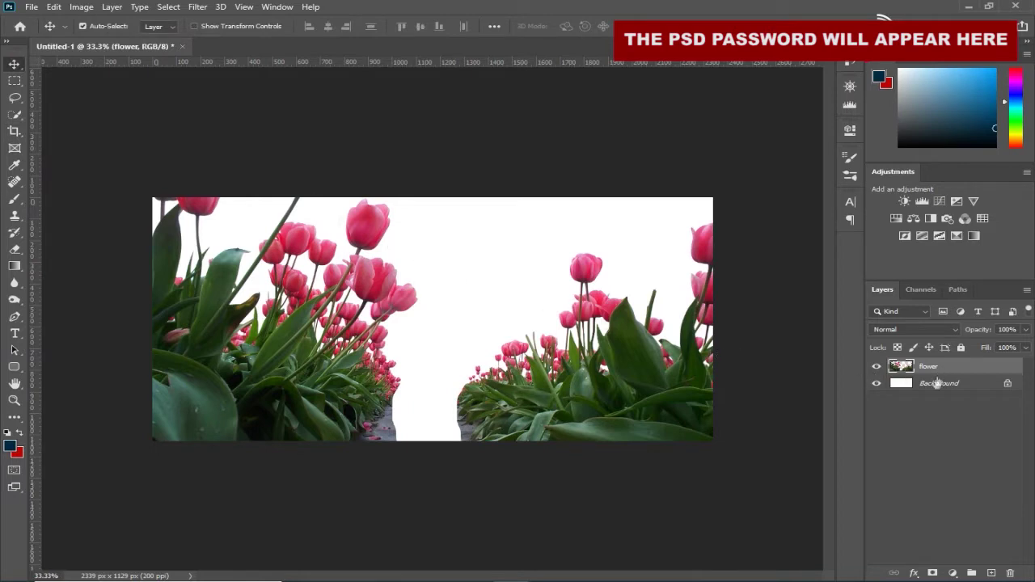
Step: Add a Brightness/Contrast adjustment clipped to the flower layer, with brightness about -34 and contrast about 96
{"action": "left_click", "coordinate": [947, 573]}
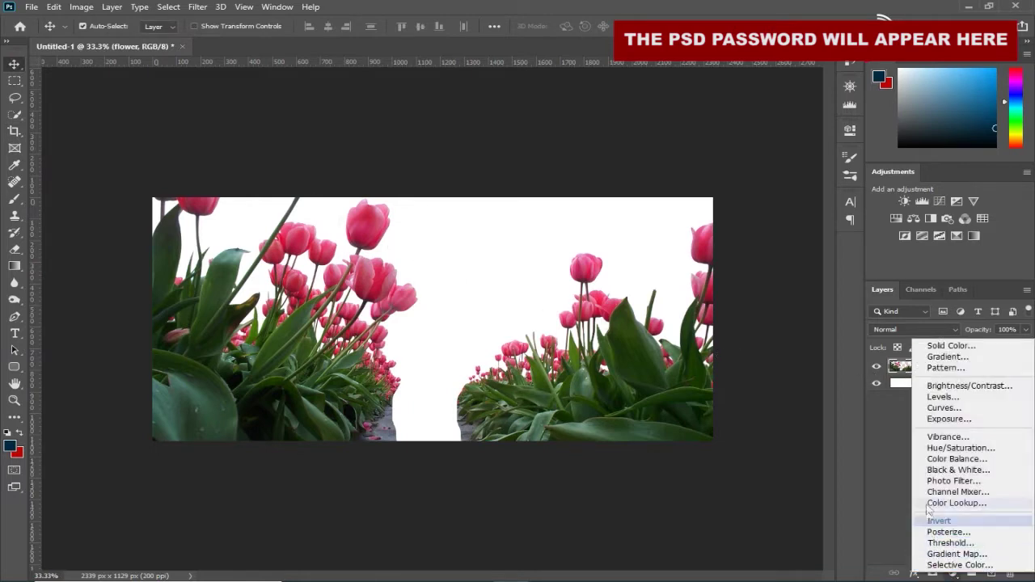
{"action": "left_click", "coordinate": [969, 389]}
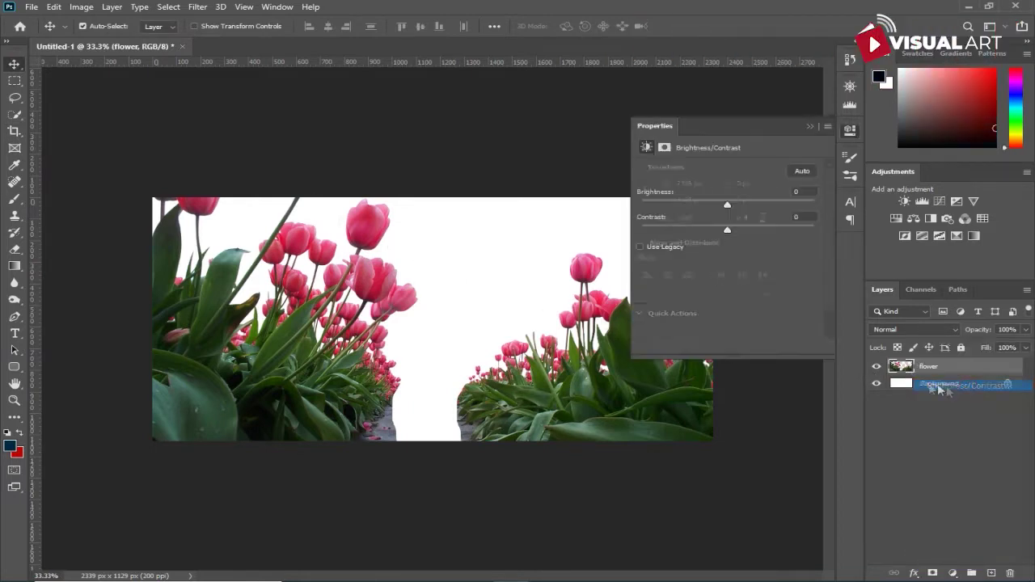
{"action": "left_click", "coordinate": [727, 346]}
{"action": "left_click_drag", "start_coordinate": [727, 234], "coordinate": [776, 230]}
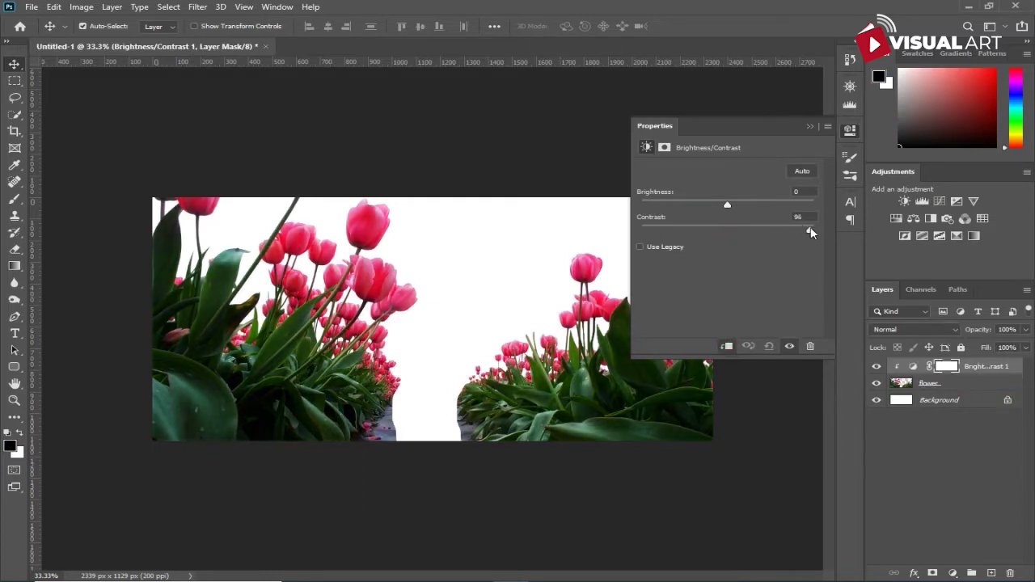
{"action": "mouse_move", "coordinate": [725, 204]}
{"action": "left_mouse_down"}
{"action": "mouse_move", "coordinate": [700, 203]}
{"action": "mouse_move", "coordinate": [709, 207]}
{"action": "left_mouse_up"}
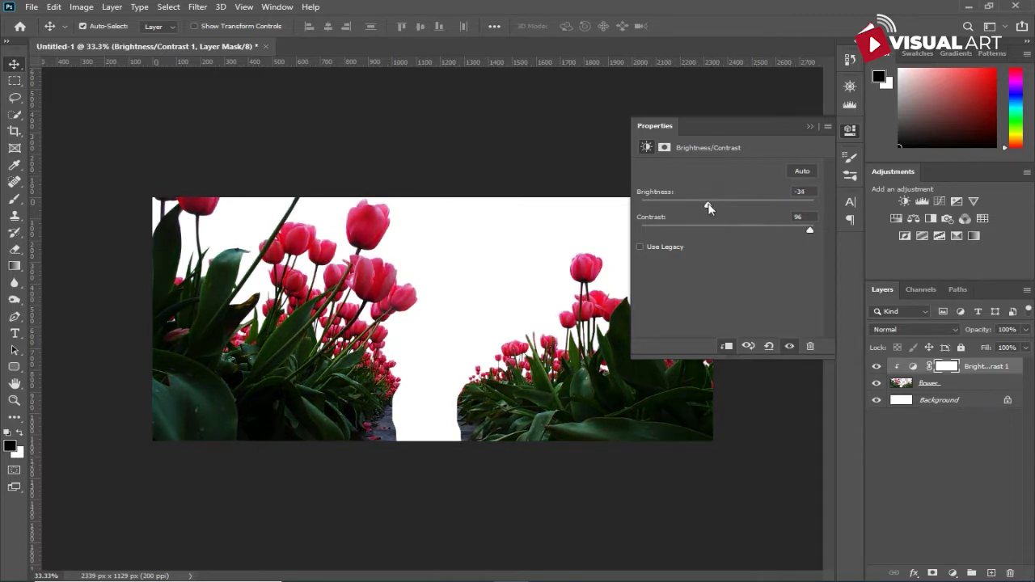
{"action": "left_click_drag", "start_coordinate": [816, 234], "coordinate": [813, 243]}
{"action": "left_click", "coordinate": [809, 128]}
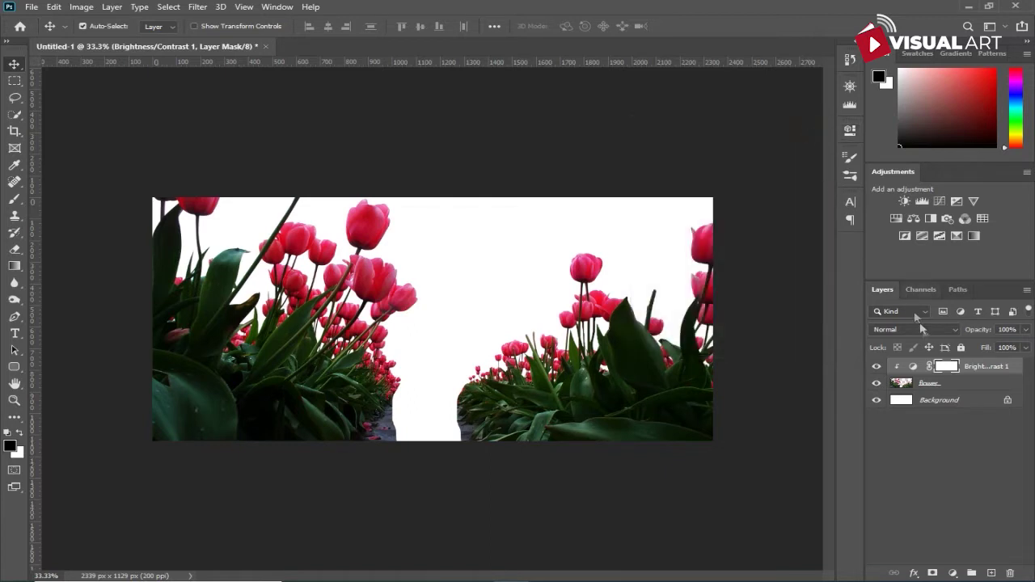
Step: Paint black on the Brightness/Contrast mask with a soft 300 px brush over the bright sky and the tulip edges bordering it
{"action": "left_click", "coordinate": [15, 198]}
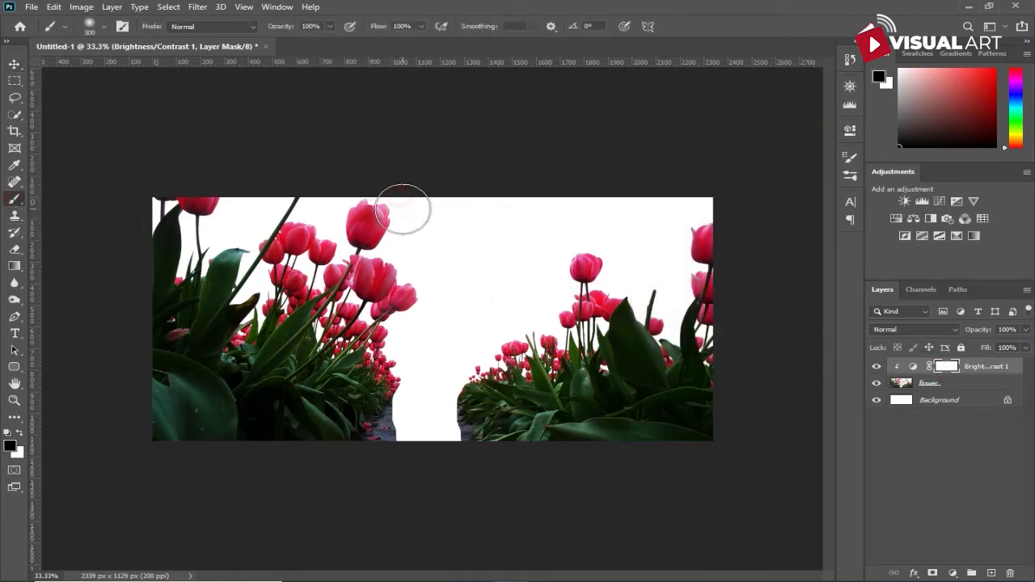
{"action": "left_click", "coordinate": [425, 297]}
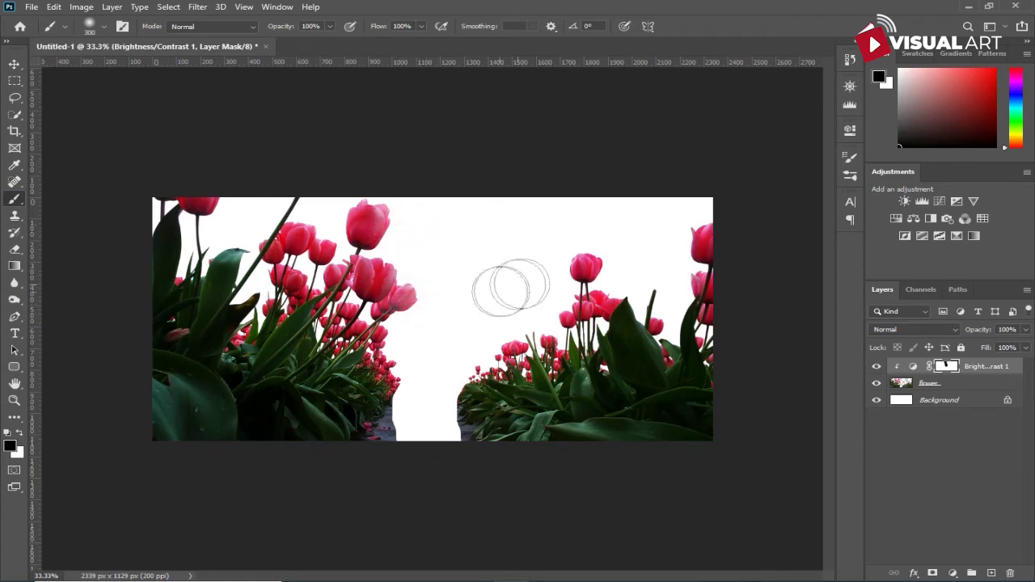
{"action": "left_click", "coordinate": [595, 237]}
{"action": "left_click", "coordinate": [682, 219]}
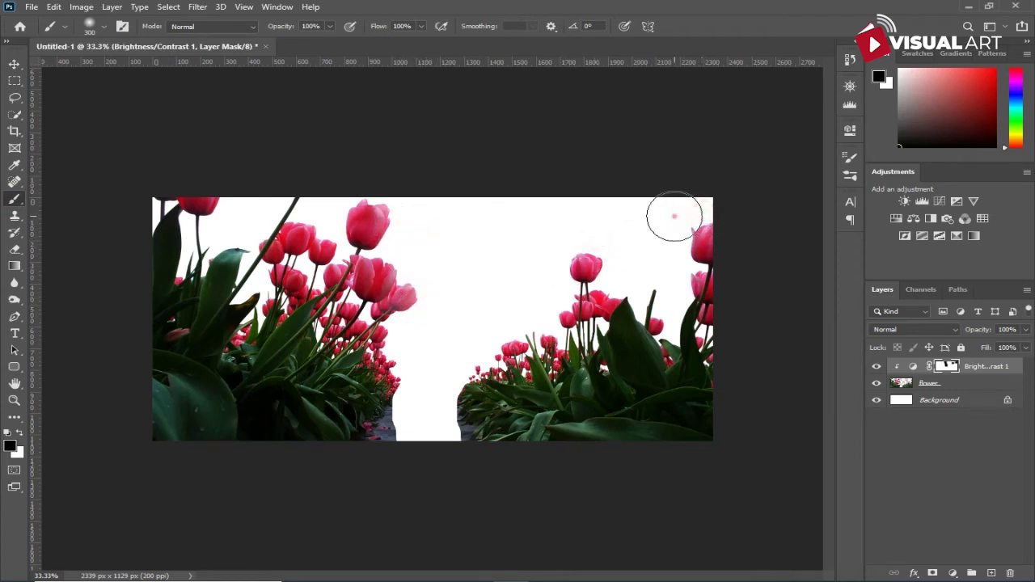
{"action": "left_click", "coordinate": [237, 200]}
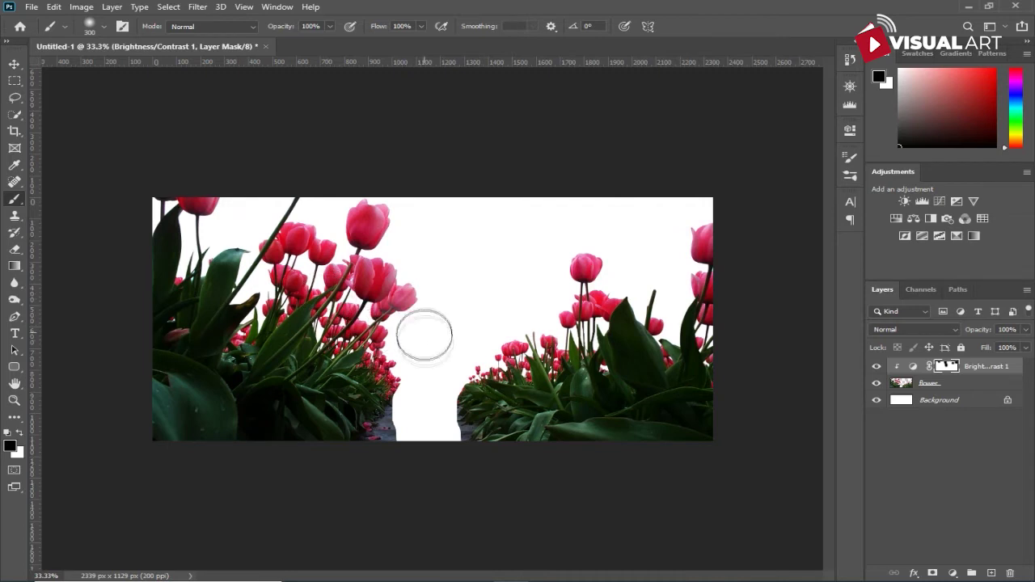
{"action": "left_click", "coordinate": [478, 396]}
{"action": "left_click", "coordinate": [15, 64]}
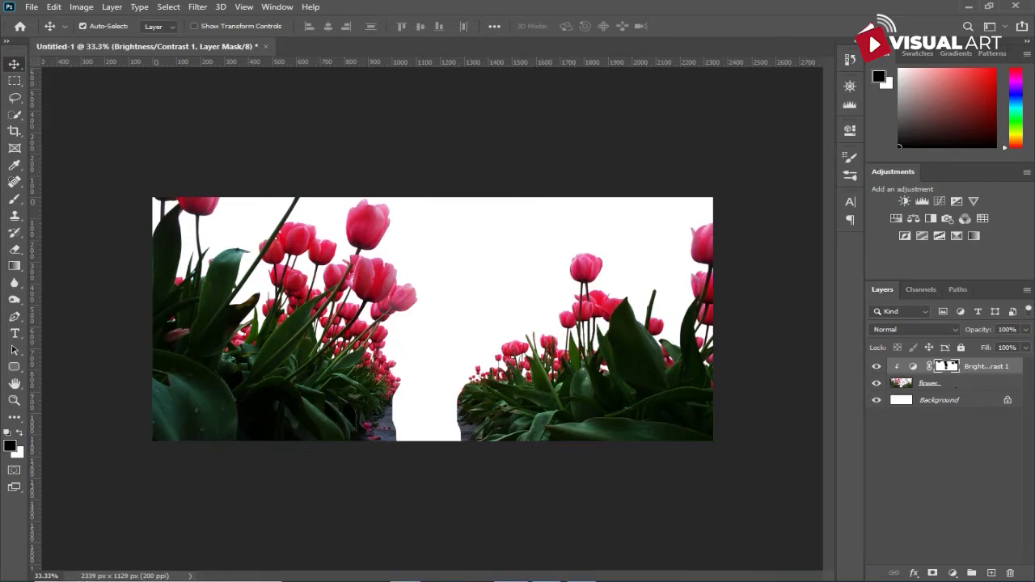
Step: Place the cloud image in the document, enlarge it to cover the canvas, and move its layer directly below the flower layer
{"action": "left_click", "coordinate": [407, 581]}
{"action": "left_click_drag", "start_coordinate": [834, 402], "coordinate": [362, 150]}
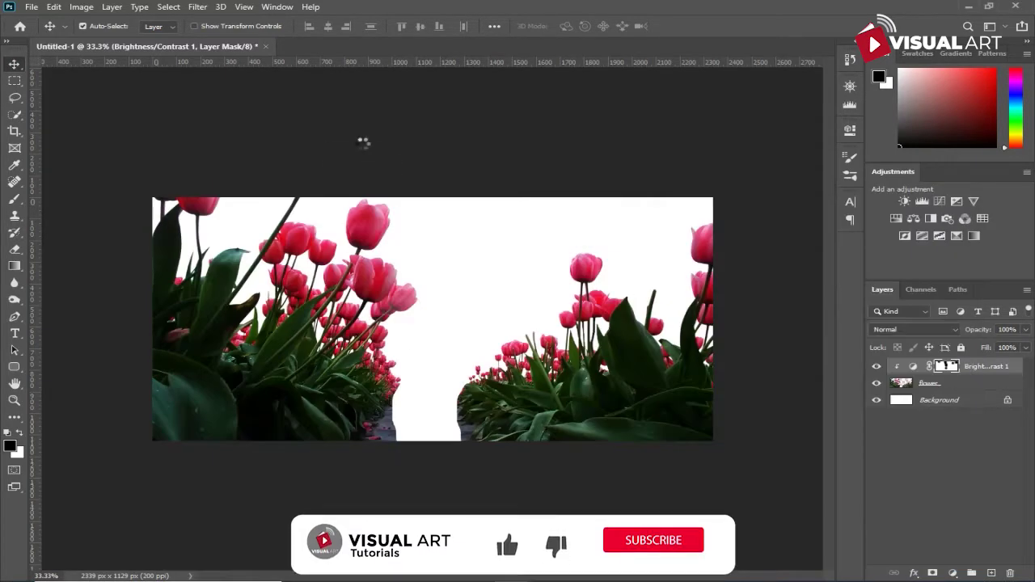
{"action": "left_click_drag", "start_coordinate": [639, 322], "coordinate": [728, 329]}
{"action": "key", "text": "Return"}
{"action": "left_click_drag", "start_coordinate": [962, 368], "coordinate": [970, 404]}
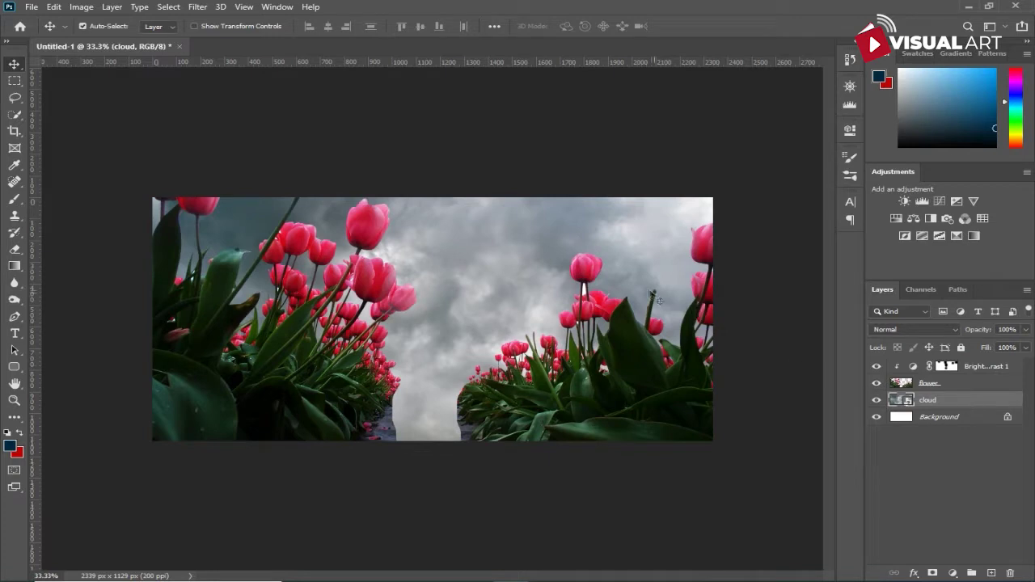
Step: Transform the cloud layer, shifting it slightly left and stretching it to fill the sky behind the tulips
{"action": "key", "text": "ctrl+t"}
{"action": "left_click_drag", "start_coordinate": [520, 289], "coordinate": [506, 289]}
{"action": "left_click_drag", "start_coordinate": [715, 321], "coordinate": [722, 319]}
{"action": "left_click_drag", "start_coordinate": [654, 326], "coordinate": [651, 326]}
{"action": "key", "text": "Return"}
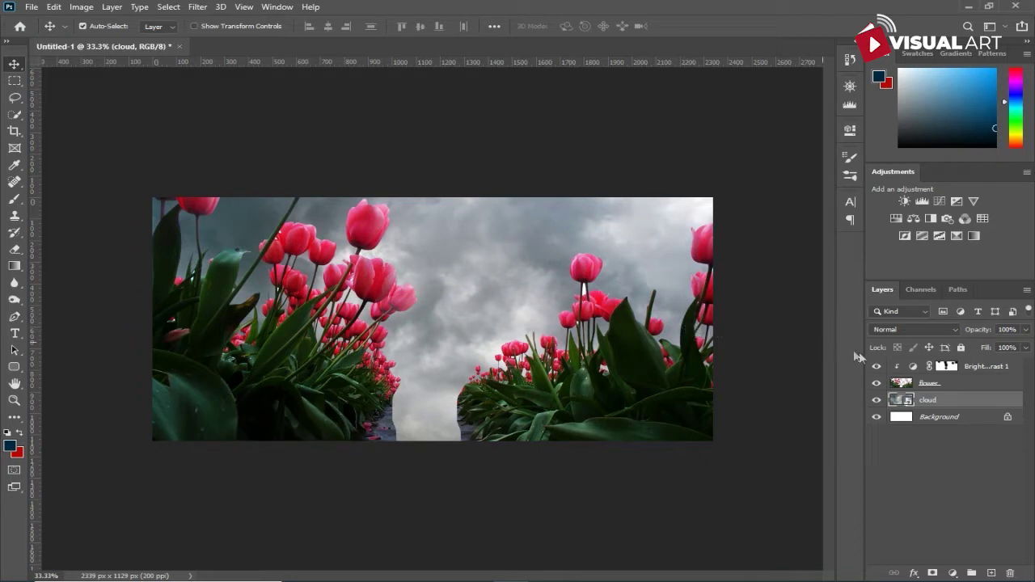
Step: Add a Gradient Fill layer above the cloud layer using the black-to-white preset from the Basics group
{"action": "left_click", "coordinate": [951, 573]}
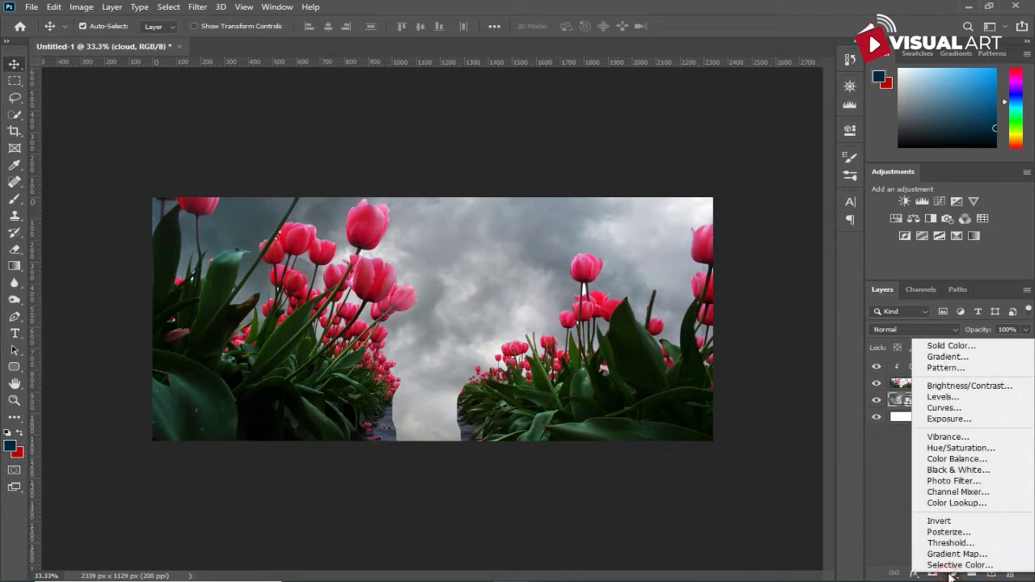
{"action": "left_click", "coordinate": [956, 358]}
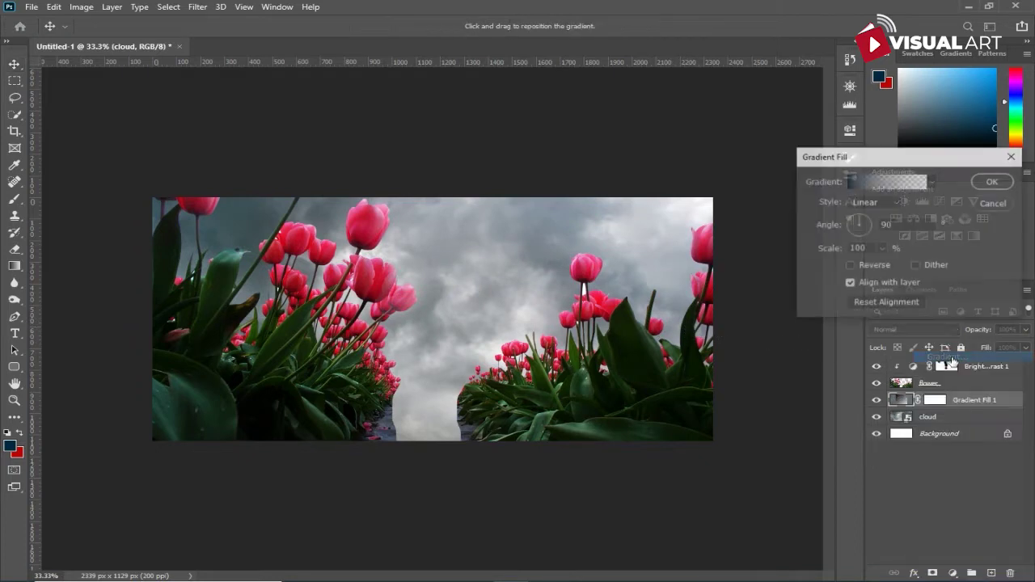
{"action": "left_click", "coordinate": [891, 184]}
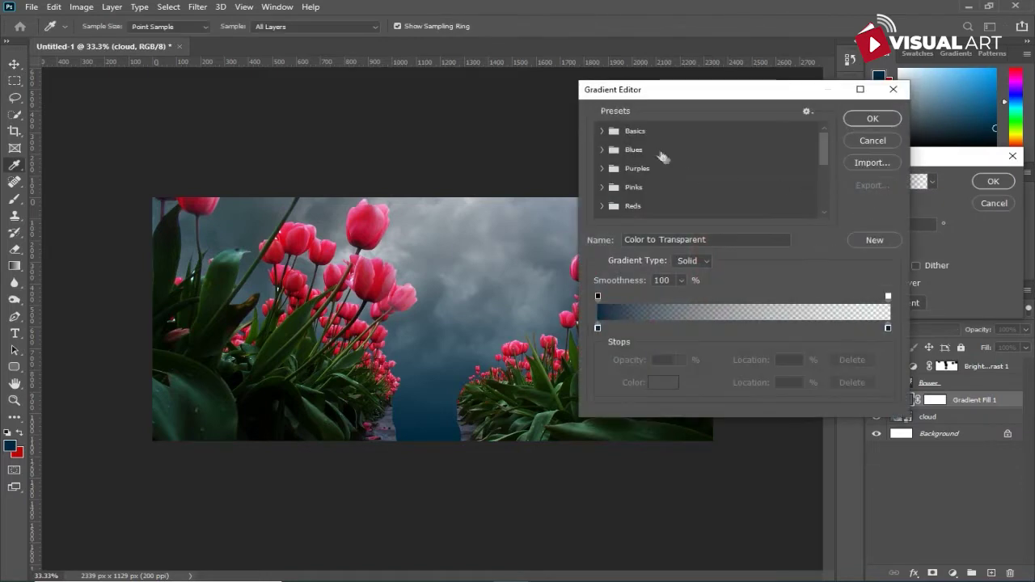
{"action": "left_click", "coordinate": [603, 131]}
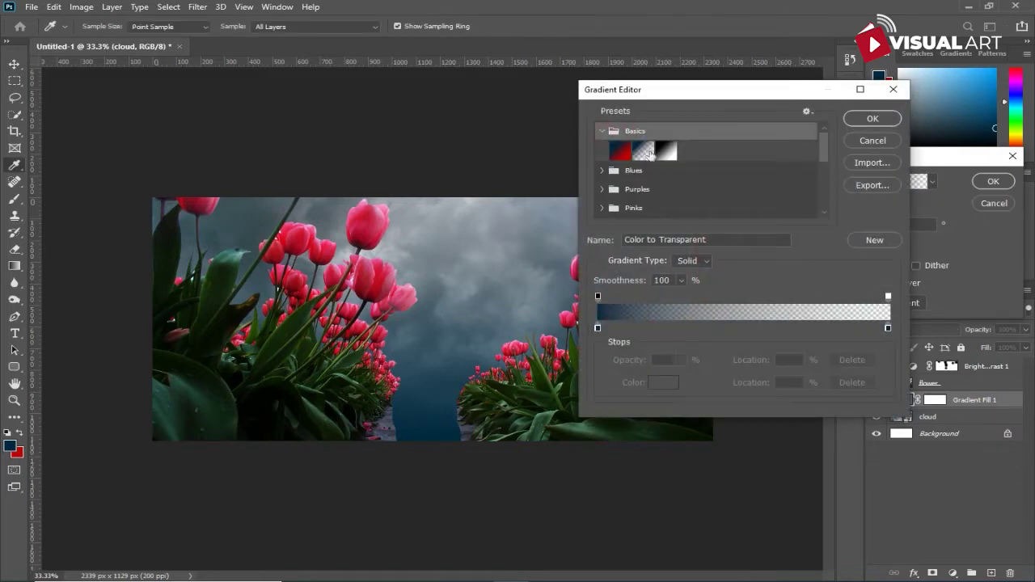
{"action": "left_click", "coordinate": [664, 151]}
Step: Set the gradient's starting color stop at 0% to blue #036fd3
{"action": "left_click", "coordinate": [598, 328]}
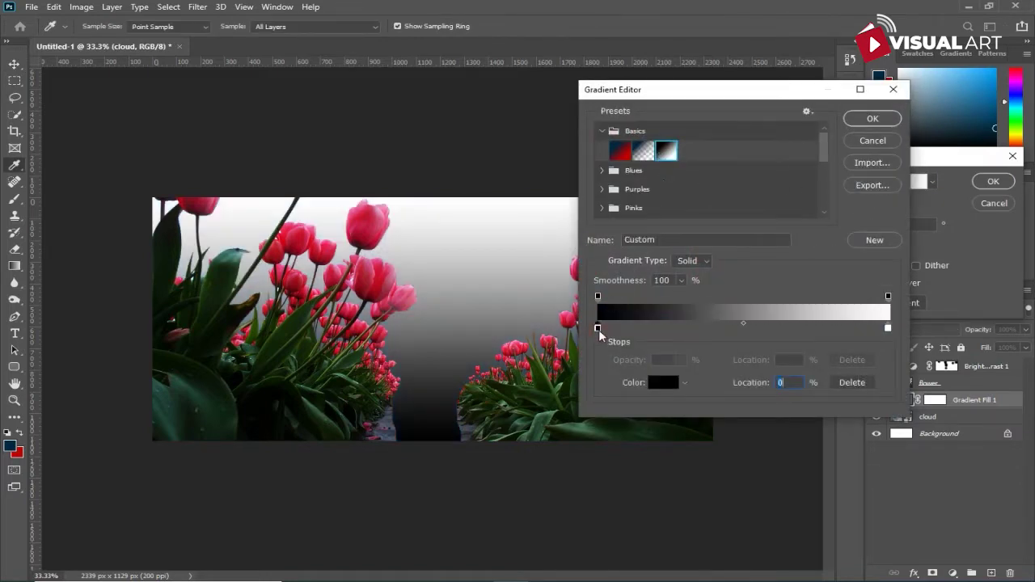
{"action": "left_click", "coordinate": [663, 383]}
{"action": "left_click_drag", "start_coordinate": [782, 222], "coordinate": [784, 235]}
{"action": "left_click", "coordinate": [751, 194]}
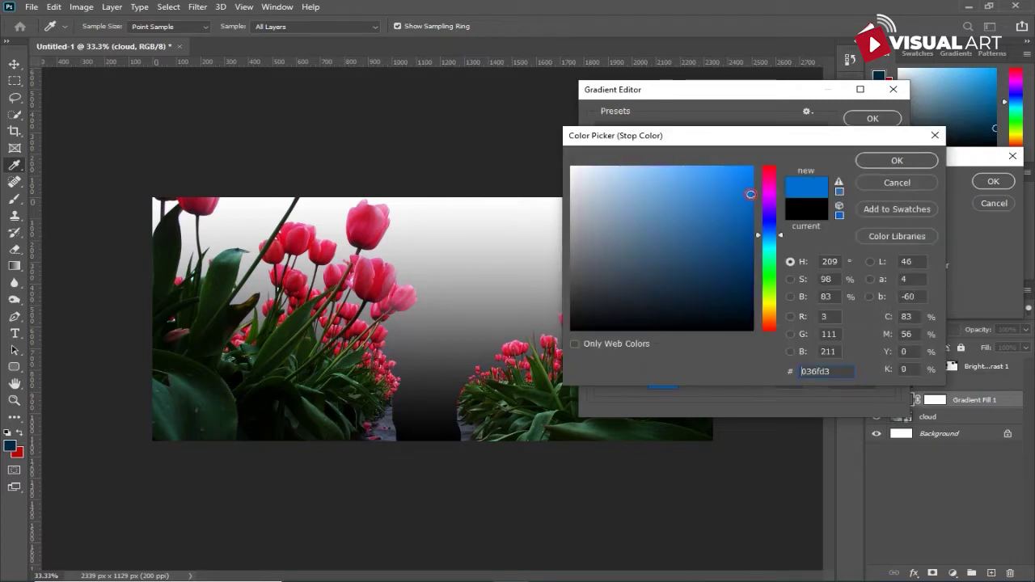
{"action": "left_click", "coordinate": [886, 160]}
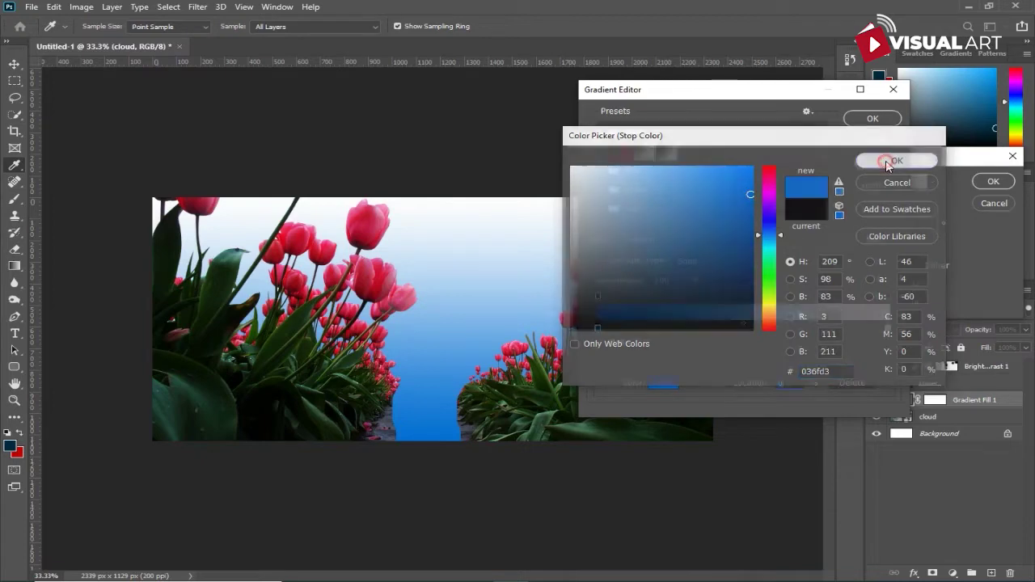
Step: Set the gradient's ending color stop at 100% to a light orange and accept the edited gradient
{"action": "left_click", "coordinate": [888, 330]}
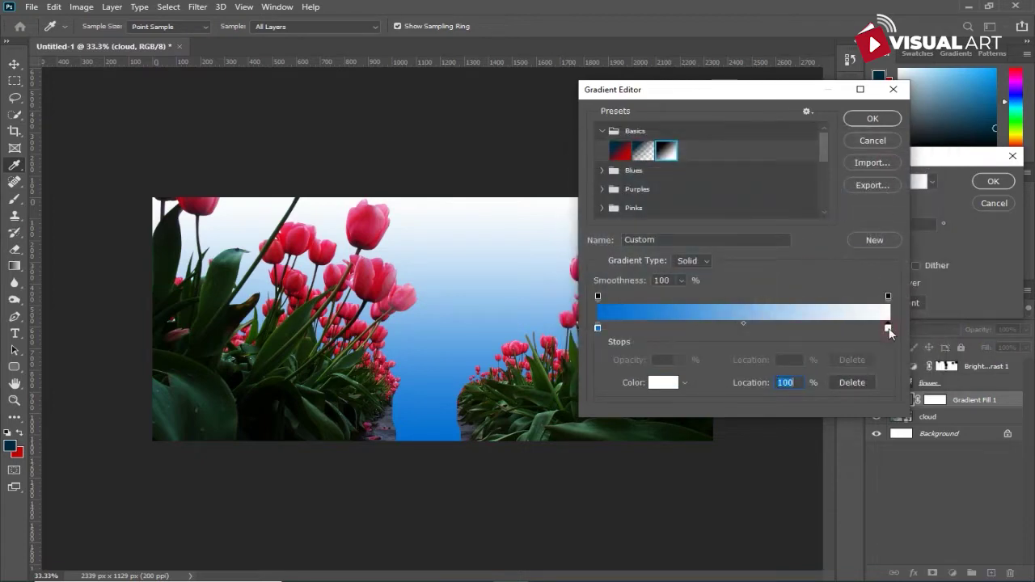
{"action": "left_click", "coordinate": [663, 384]}
{"action": "left_click_drag", "start_coordinate": [769, 260], "coordinate": [774, 318]}
{"action": "left_click_drag", "start_coordinate": [658, 178], "coordinate": [648, 164]}
{"action": "left_click", "coordinate": [880, 161]}
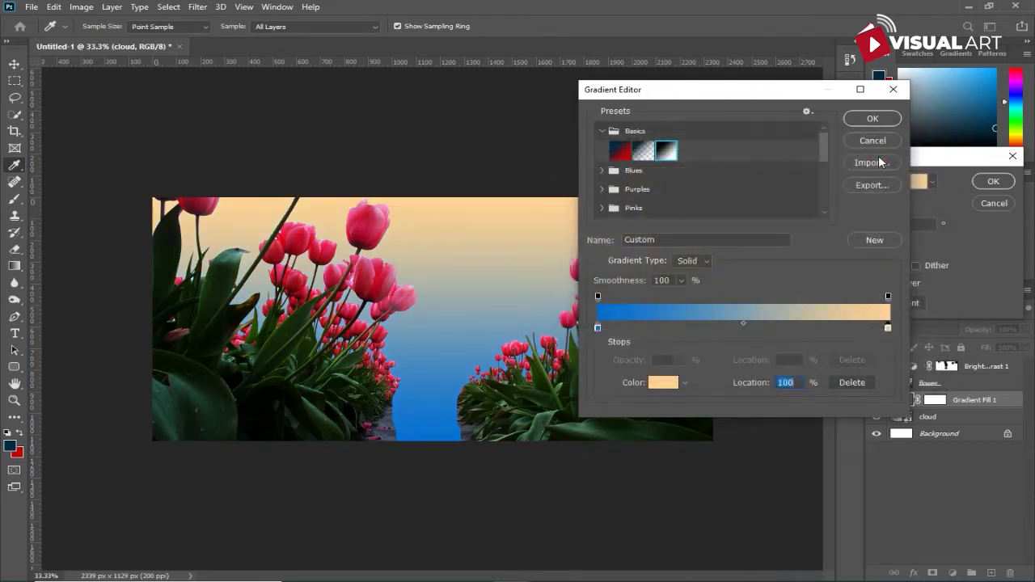
{"action": "left_click", "coordinate": [873, 119]}
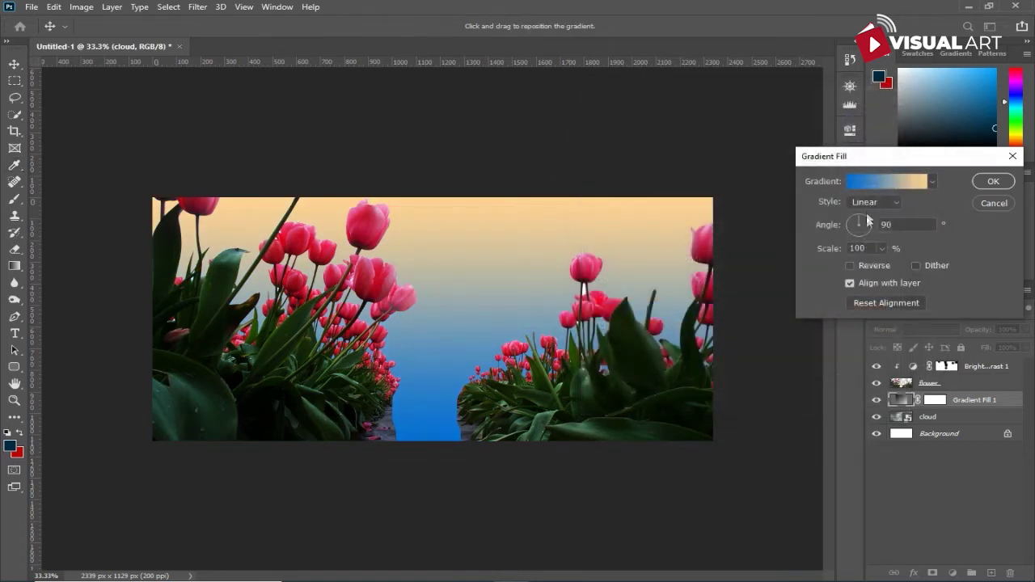
Step: Rotate the linear gradient to an angle of about 0° so it runs horizontally from blue to orange, and accept the fill
{"action": "left_click", "coordinate": [871, 226]}
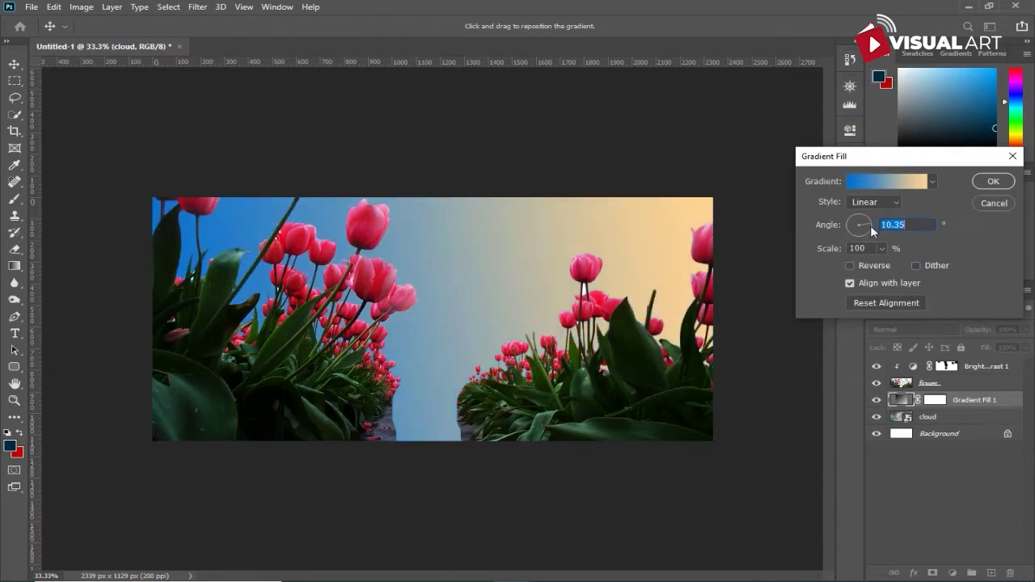
{"action": "left_click", "coordinate": [870, 224]}
{"action": "left_click_drag", "start_coordinate": [547, 257], "coordinate": [560, 239]}
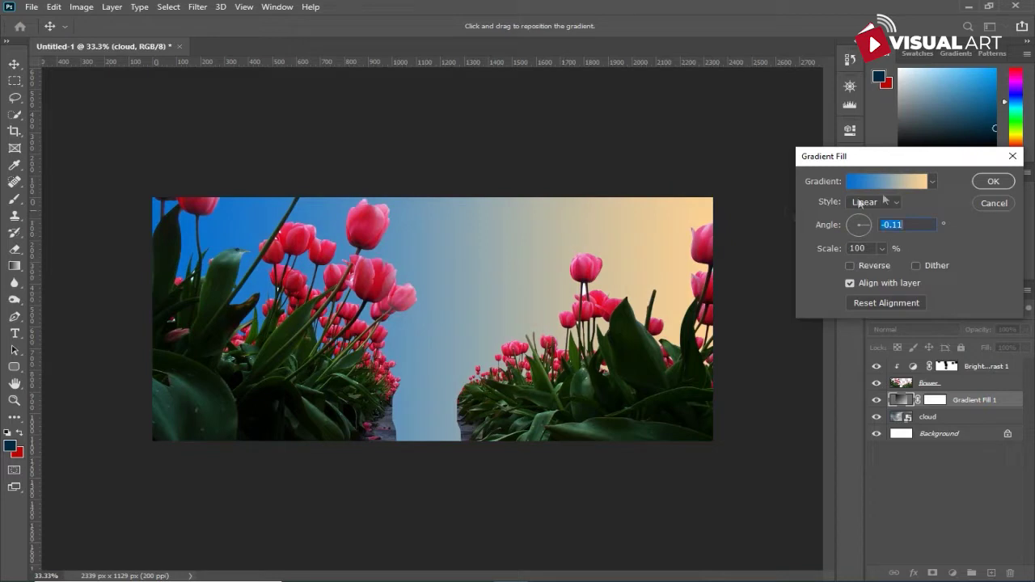
{"action": "left_click", "coordinate": [988, 182]}
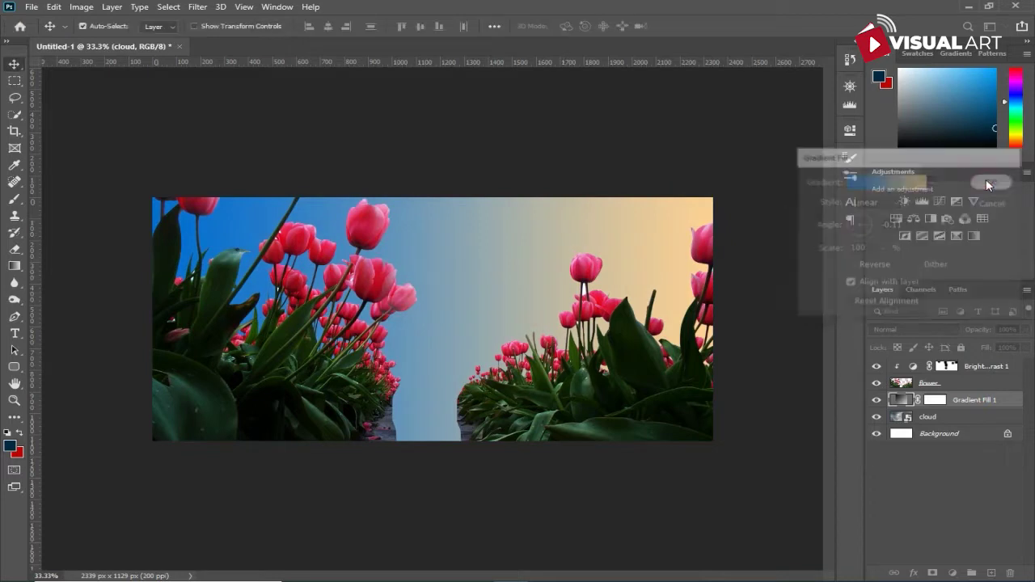
Step: Set the gradient fill layer's blend mode to Multiply and its opacity to 70%
{"action": "left_click", "coordinate": [907, 329]}
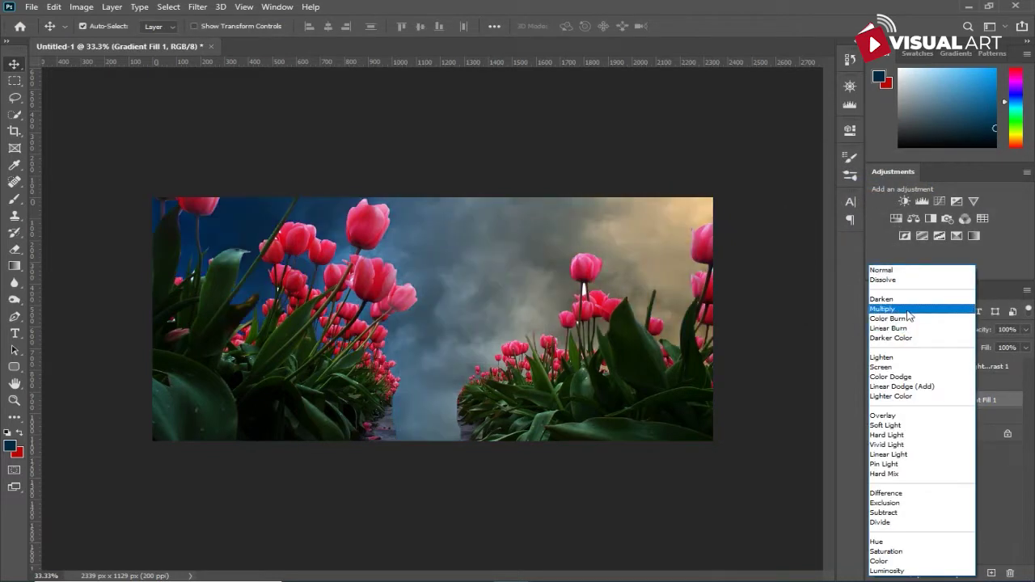
{"action": "left_click", "coordinate": [907, 310]}
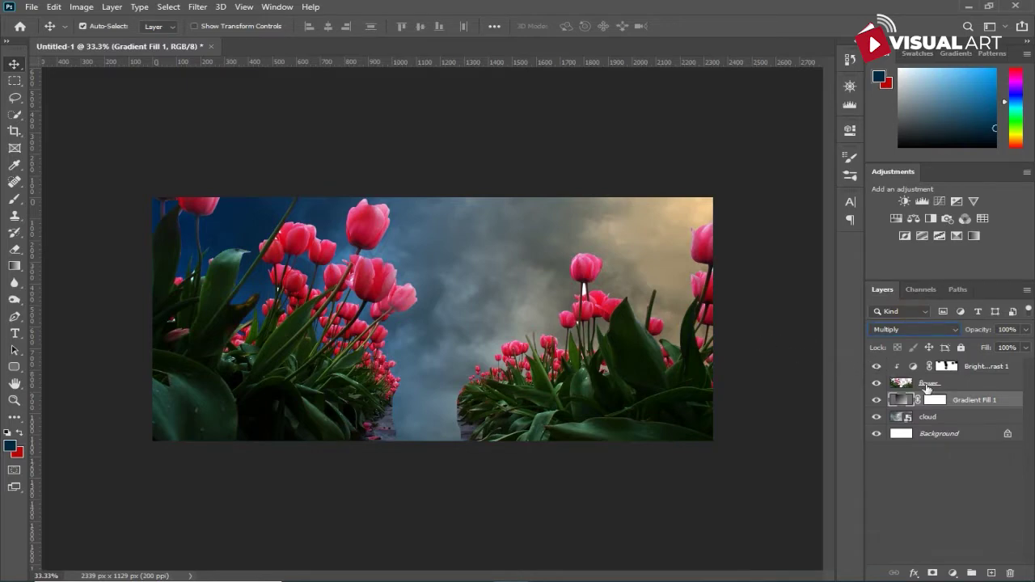
{"action": "left_click_drag", "start_coordinate": [984, 333], "coordinate": [967, 334]}
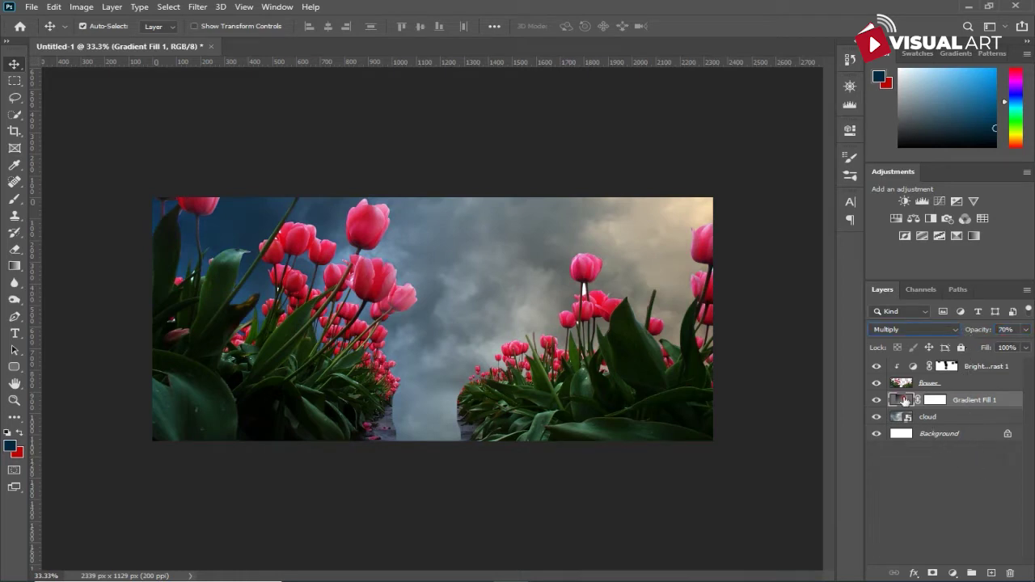
Step: Tilt the gradient fill to an angle of about -19° and clip its layer to the cloud layer
{"action": "double_click", "coordinate": [904, 399]}
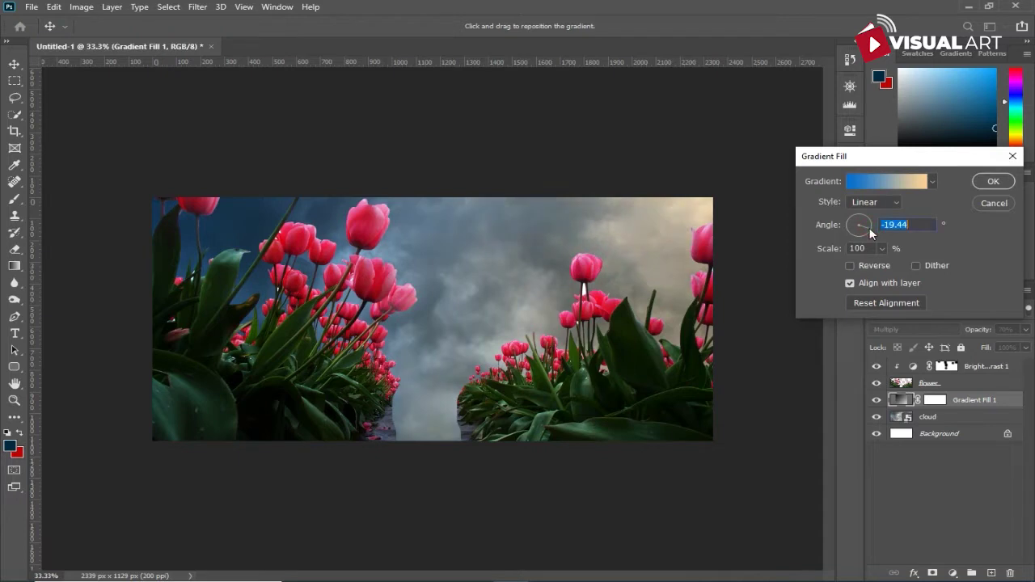
{"action": "left_click", "coordinate": [510, 258]}
{"action": "left_click", "coordinate": [992, 182]}
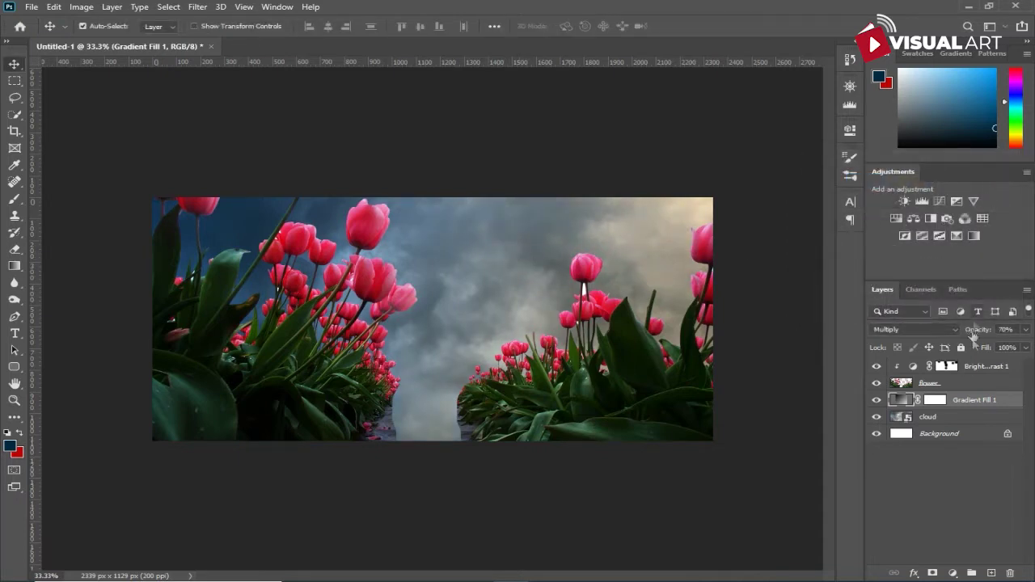
{"action": "right_click", "coordinate": [965, 402]}
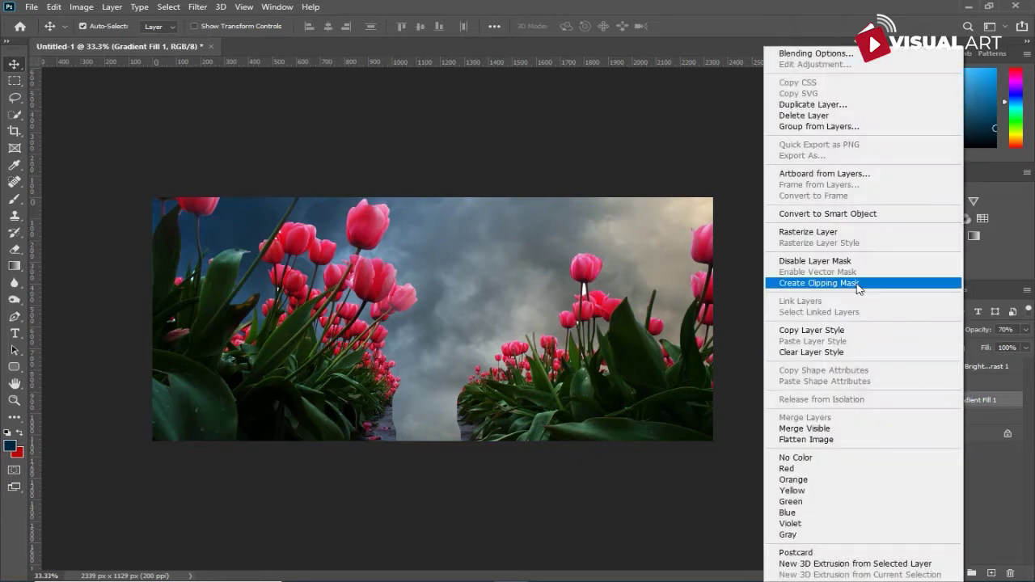
{"action": "left_click", "coordinate": [856, 282]}
Step: Add a Curves adjustment above the gradient fill and shape a gentle S-curve, raising the highlights and lowering the shadows
{"action": "left_click", "coordinate": [952, 574]}
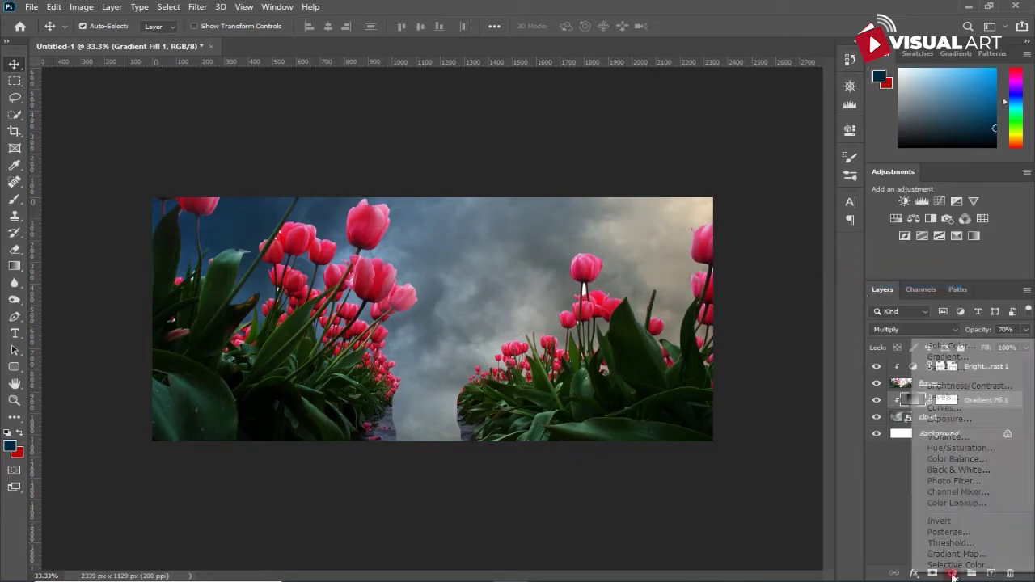
{"action": "left_click", "coordinate": [950, 411]}
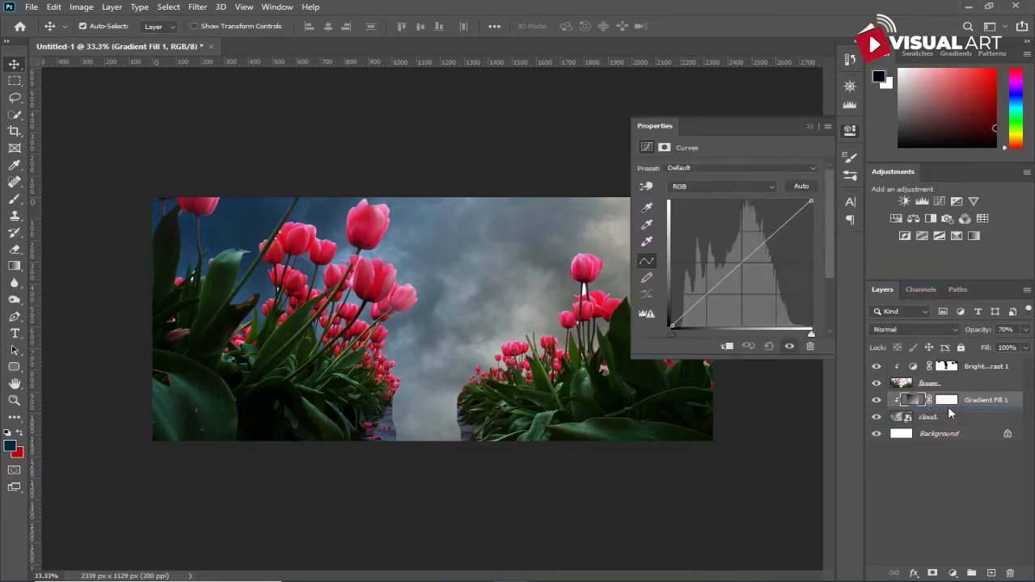
{"action": "left_click_drag", "start_coordinate": [779, 229], "coordinate": [774, 224]}
{"action": "left_click_drag", "start_coordinate": [699, 301], "coordinate": [699, 305]}
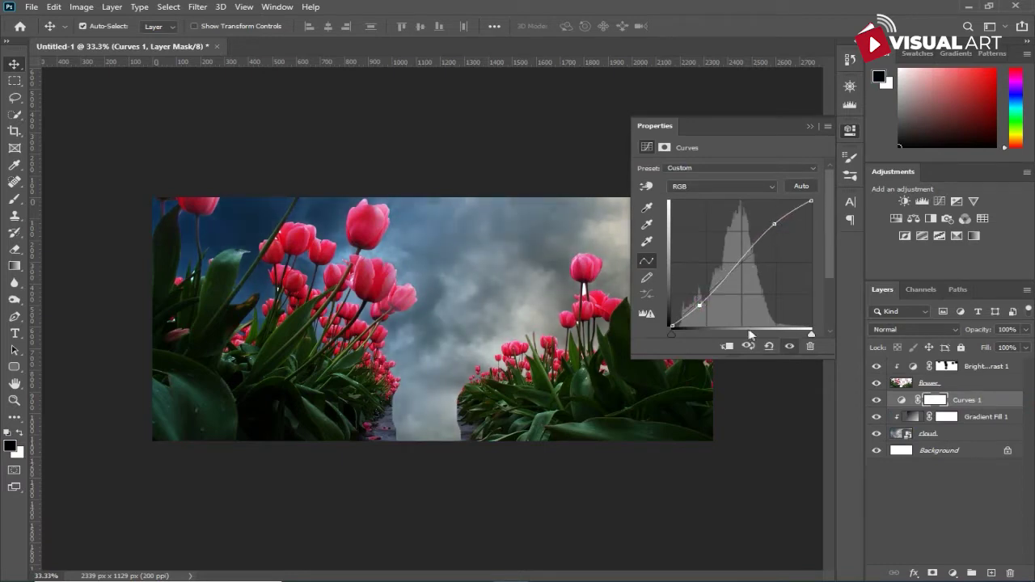
{"action": "left_click_drag", "start_coordinate": [772, 224], "coordinate": [774, 220]}
{"action": "left_click", "coordinate": [810, 127]}
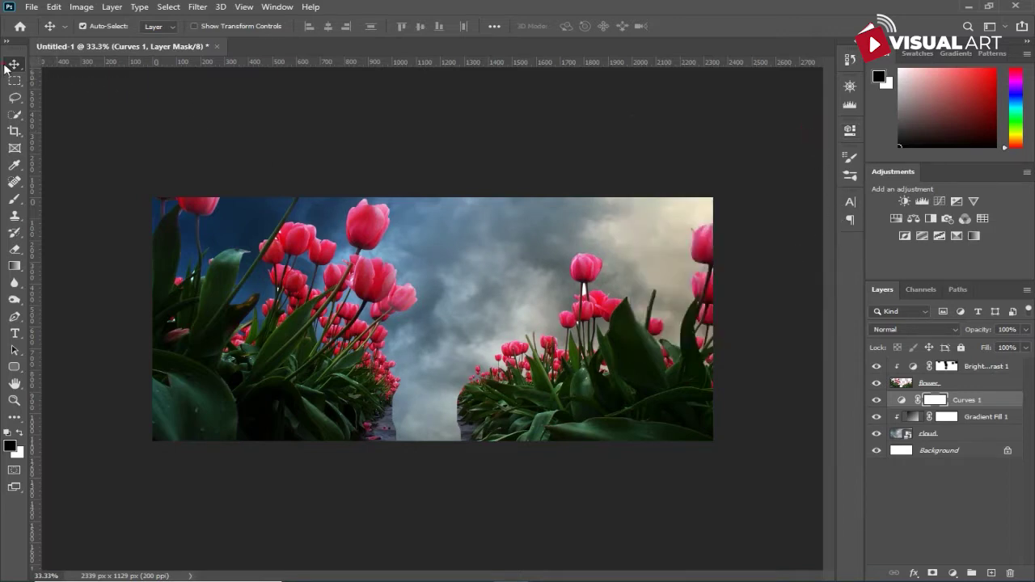
Step: Clip the Curves adjustment to the cloud layer with a clipping mask
{"action": "right_click", "coordinate": [902, 402]}
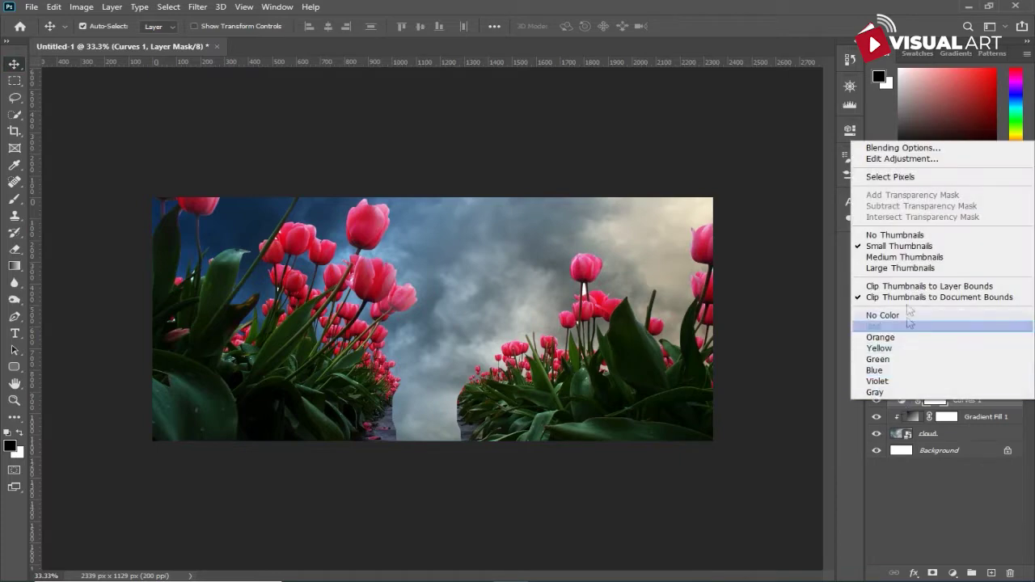
{"action": "right_click", "coordinate": [995, 404]}
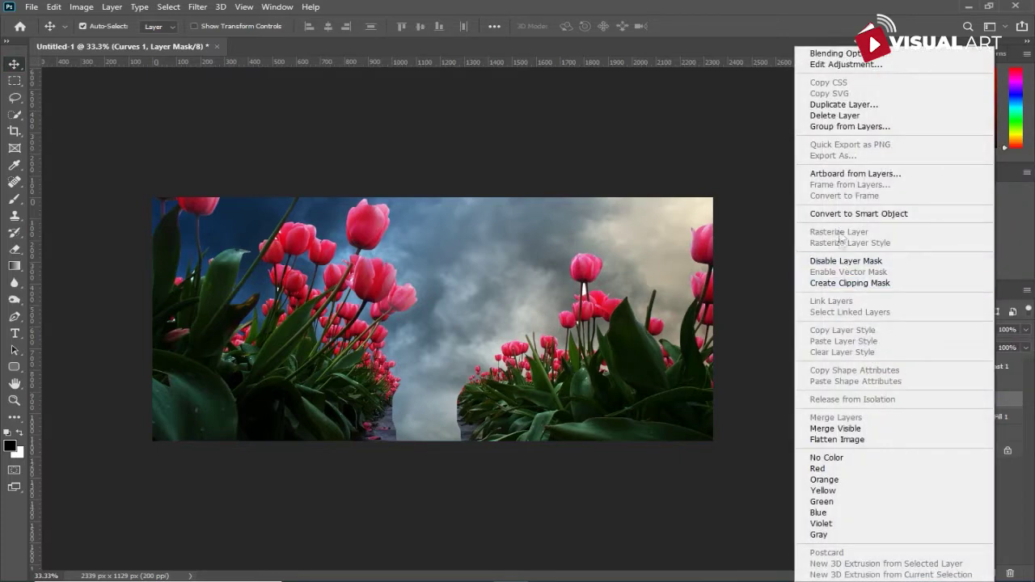
{"action": "left_click", "coordinate": [848, 284]}
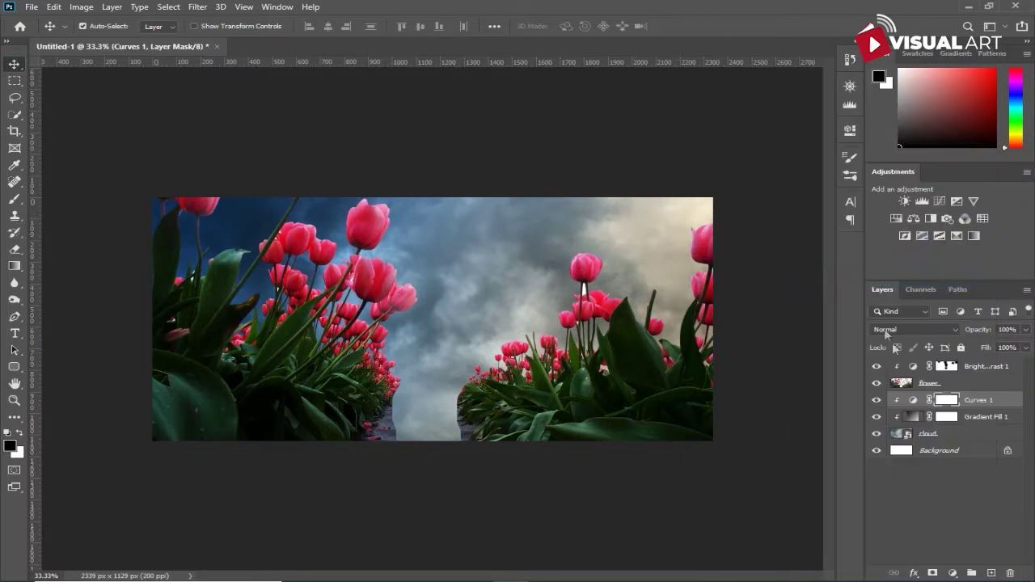
Step: Group the Curves, gradient fill and cloud layers and name the group "sky cloud"
{"action": "left_click", "coordinate": [954, 434], "text": "shift"}
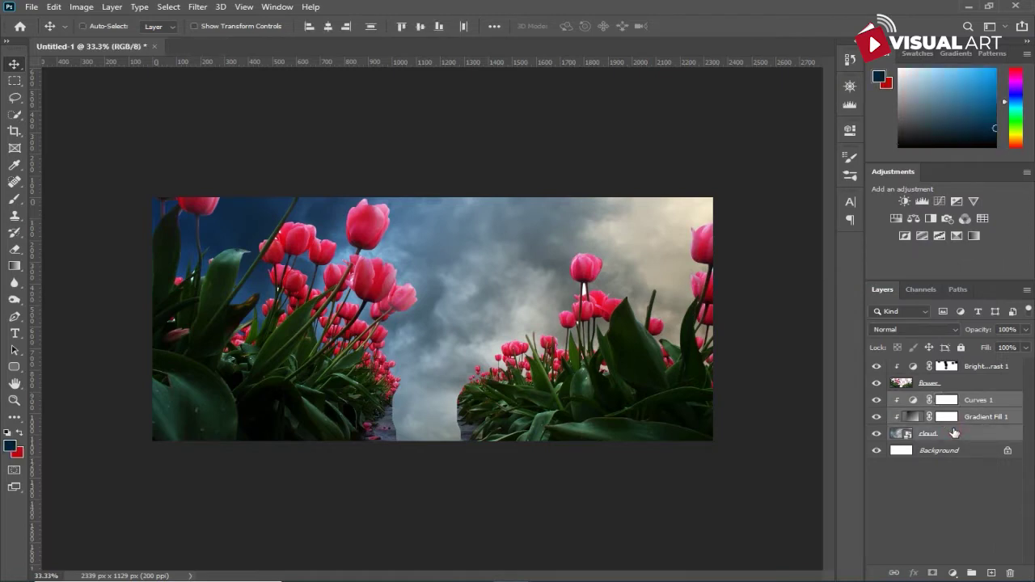
{"action": "key", "text": "ctrl+g"}
{"action": "double_click", "coordinate": [930, 401]}
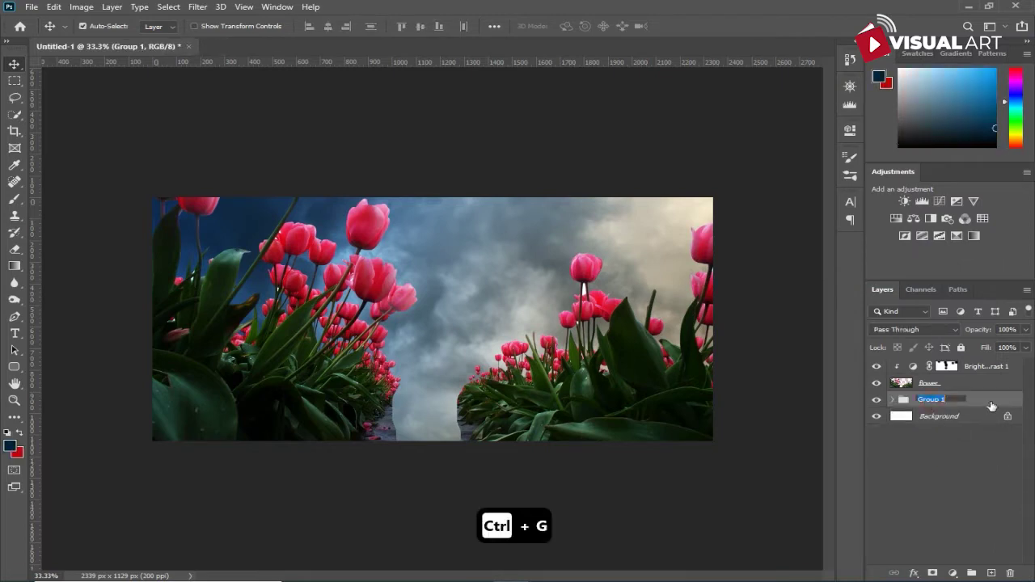
{"action": "type", "text": "sky clo"}
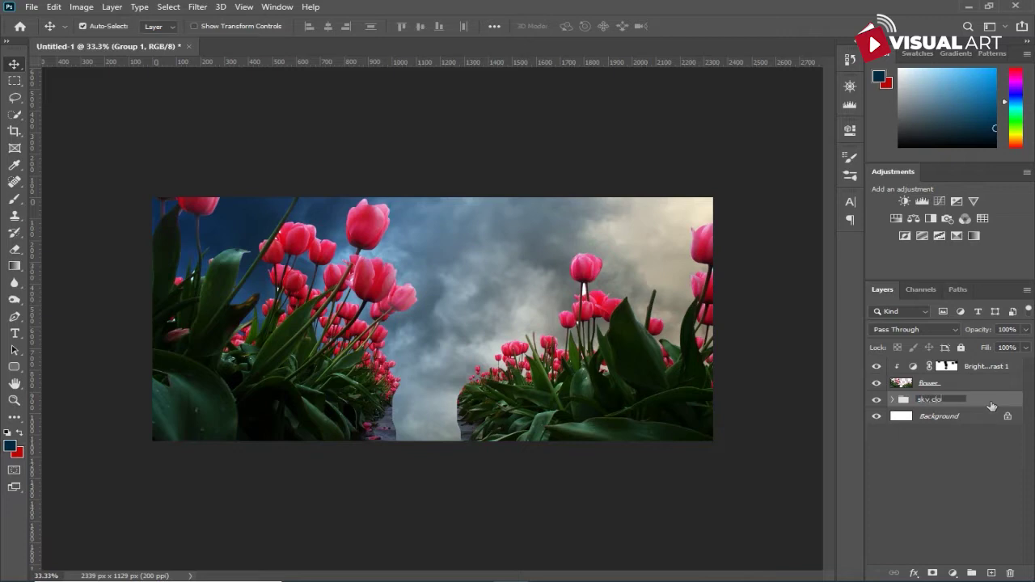
{"action": "key", "text": "Return"}
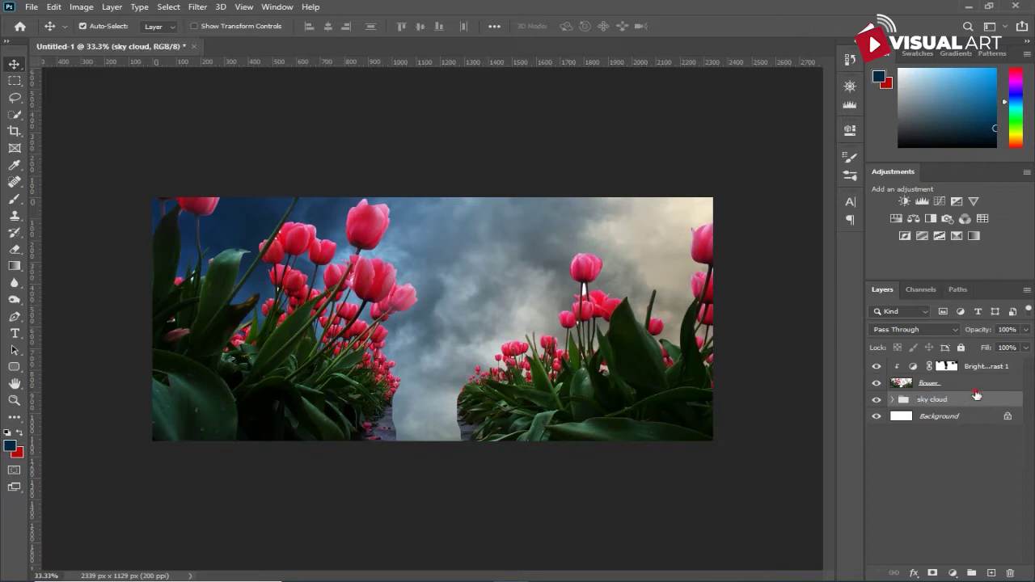
Step: Group the Brightness/Contrast adjustment with the flower layer and name the group "FLOWER"
{"action": "left_click", "coordinate": [985, 369]}
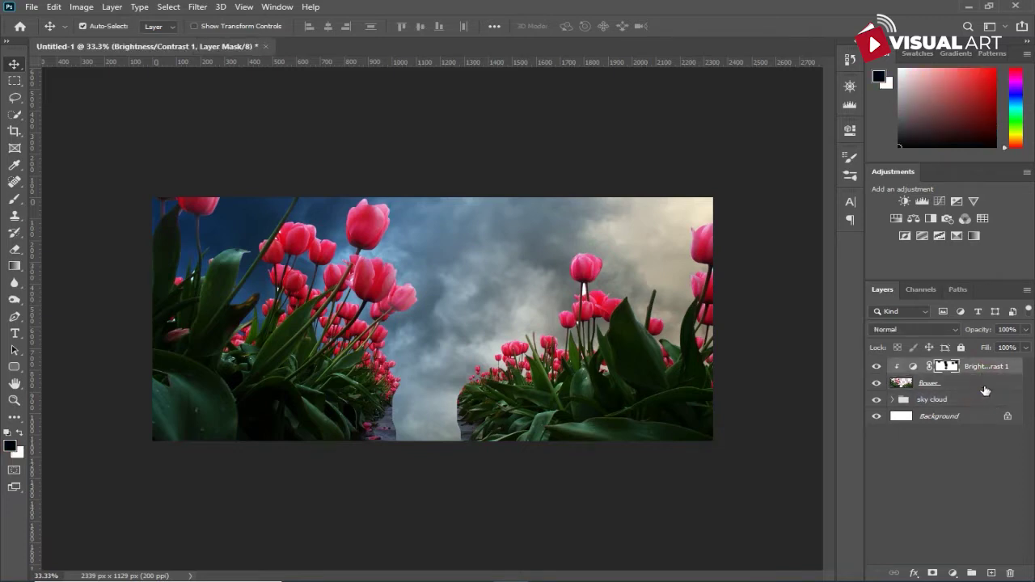
{"action": "left_click", "coordinate": [985, 385], "text": "shift"}
{"action": "key", "text": "ctrl+g"}
{"action": "double_click", "coordinate": [931, 365]}
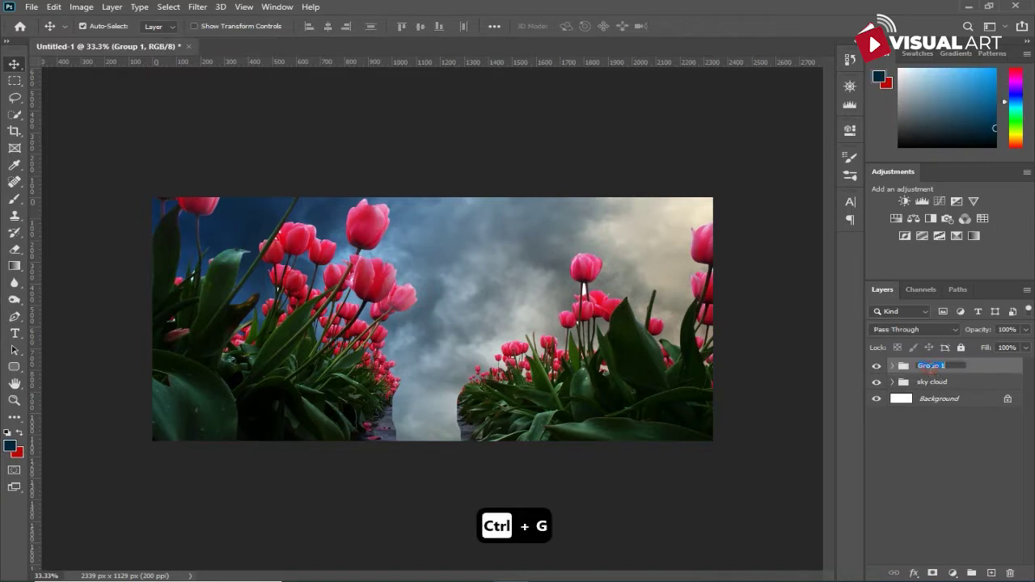
{"action": "type", "text": "Fl"}
{"action": "type", "text": "R"}
{"action": "key", "text": "Return"}
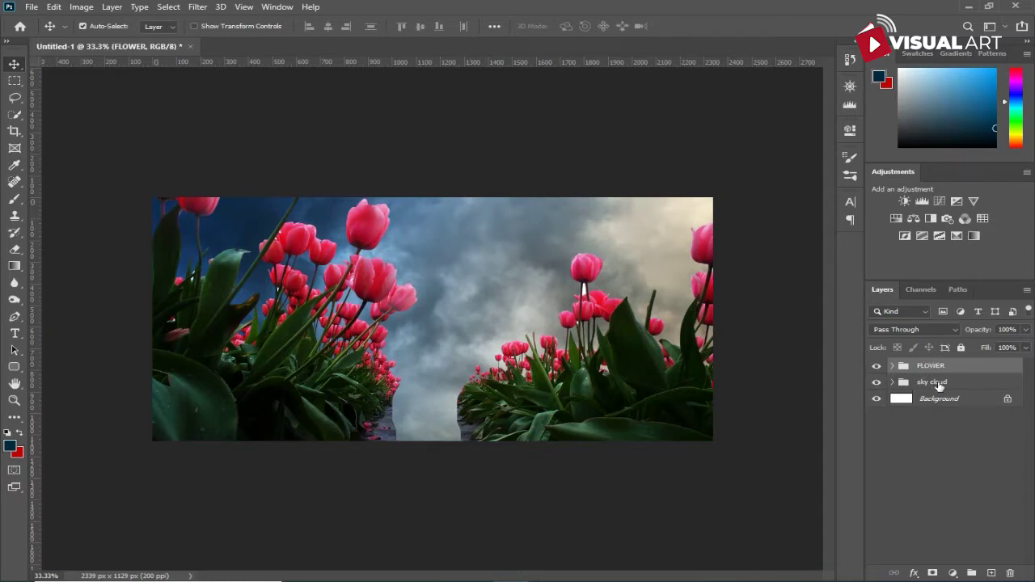
Step: Select the sky cloud group and open the alaska_stock independence mine image from the file window as a separate document
{"action": "left_click", "coordinate": [939, 386]}
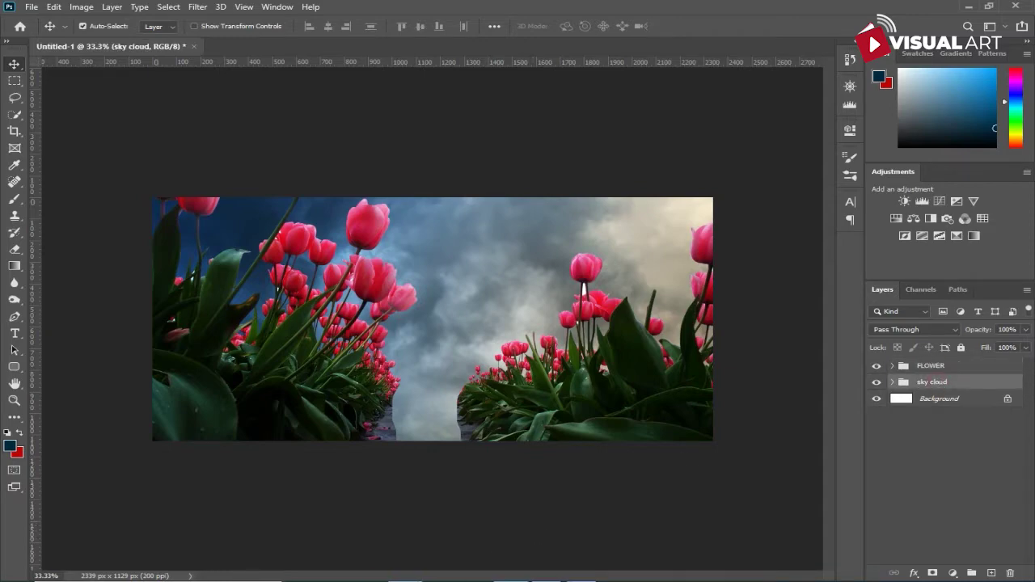
{"action": "left_click", "coordinate": [411, 576]}
{"action": "left_click_drag", "start_coordinate": [744, 416], "coordinate": [627, 46]}
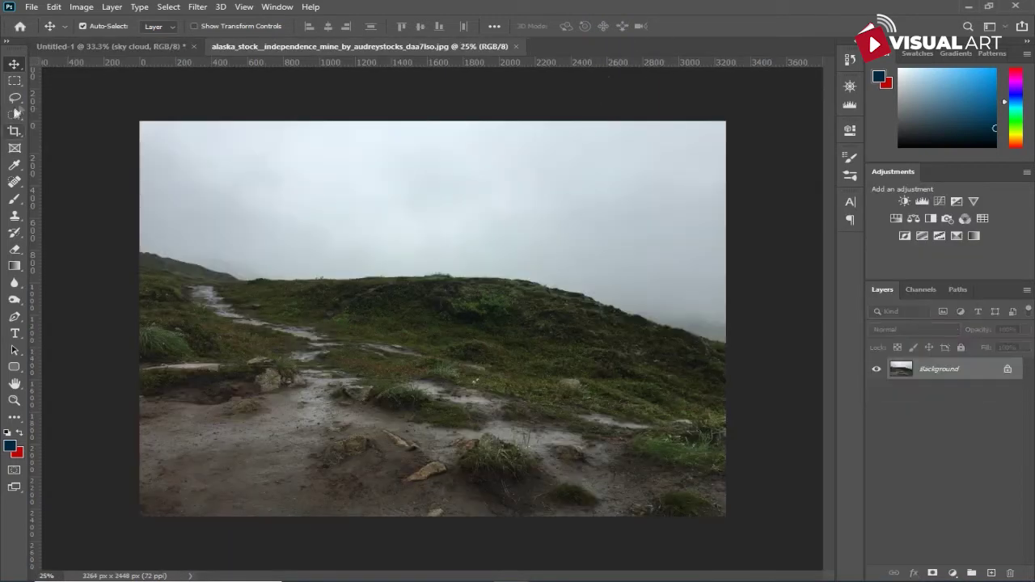
Step: Lasso the bare muddy ground in the photo's lower-left corner and copy it into Untitled-1 above the sky cloud group
{"action": "left_click", "coordinate": [13, 98]}
{"action": "mouse_move", "coordinate": [146, 437]}
{"action": "left_mouse_down"}
{"action": "mouse_move", "coordinate": [297, 421]}
{"action": "mouse_move", "coordinate": [321, 509]}
{"action": "mouse_move", "coordinate": [284, 523]}
{"action": "mouse_move", "coordinate": [146, 520]}
{"action": "mouse_move", "coordinate": [135, 483]}
{"action": "mouse_move", "coordinate": [143, 437]}
{"action": "left_mouse_up"}
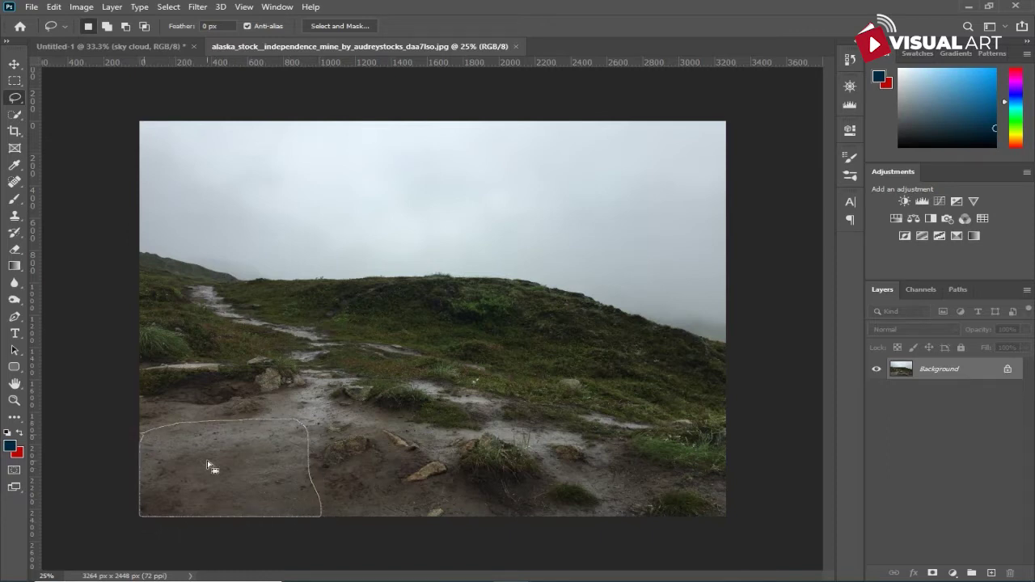
{"action": "mouse_move", "coordinate": [261, 457]}
{"action": "left_mouse_down"}
{"action": "mouse_move", "coordinate": [242, 113]}
{"action": "mouse_move", "coordinate": [172, 49]}
{"action": "mouse_move", "coordinate": [418, 389]}
{"action": "mouse_move", "coordinate": [421, 409]}
{"action": "left_mouse_up"}
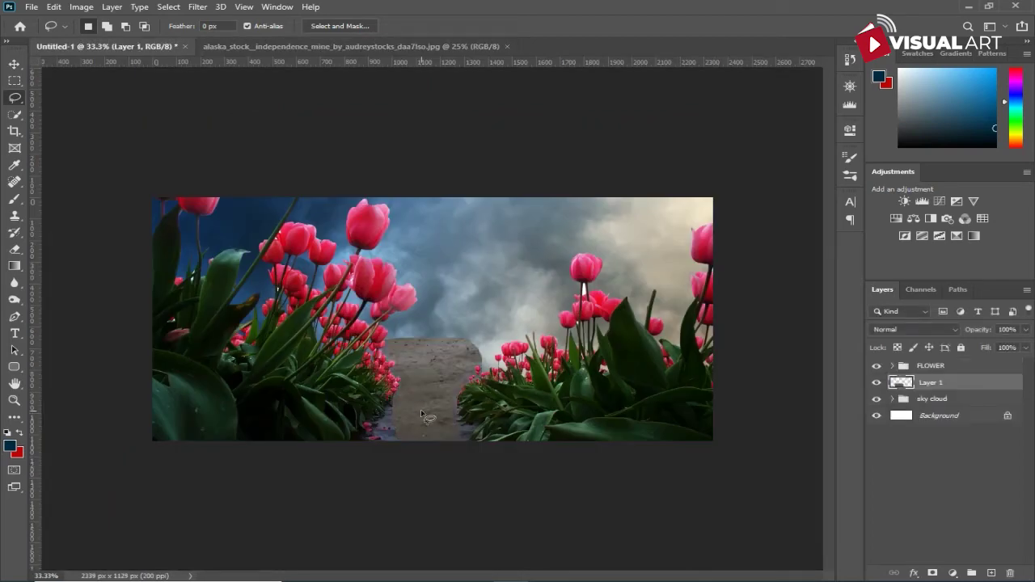
Step: Transform the ground patch into a trapezoid with a widened lower edge and place it as the path between the tulip rows
{"action": "left_click", "coordinate": [15, 63]}
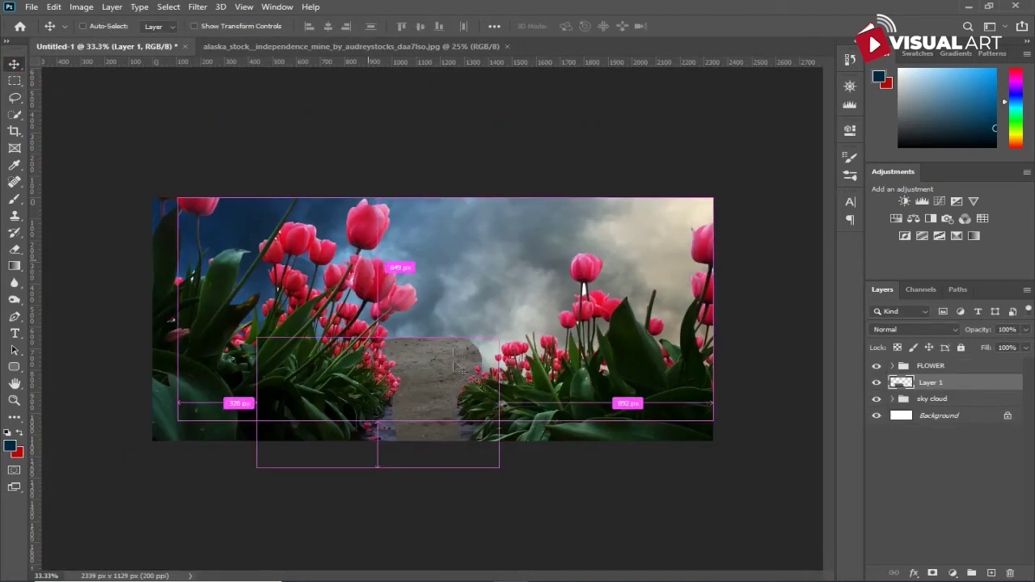
{"action": "key", "text": "ctrl+t"}
{"action": "left_click_drag", "start_coordinate": [434, 412], "coordinate": [466, 447]}
{"action": "left_click_drag", "start_coordinate": [535, 503], "coordinate": [640, 498]}
{"action": "left_click_drag", "start_coordinate": [447, 409], "coordinate": [450, 428]}
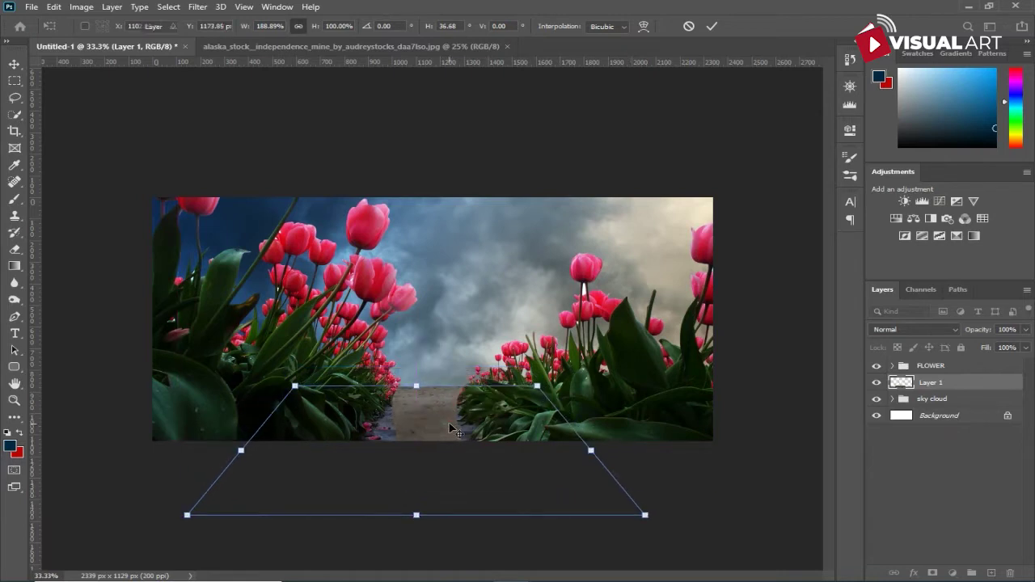
{"action": "key", "text": "Return"}
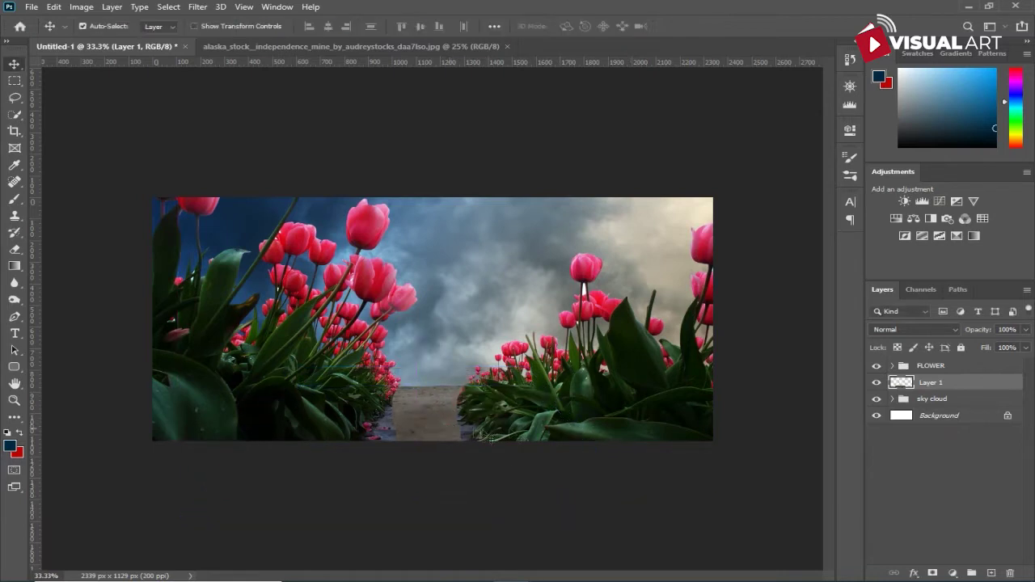
Step: Expand the FLOWER group and add a layer mask to the flower layer inside it
{"action": "left_click", "coordinate": [893, 365]}
{"action": "left_click", "coordinate": [936, 399]}
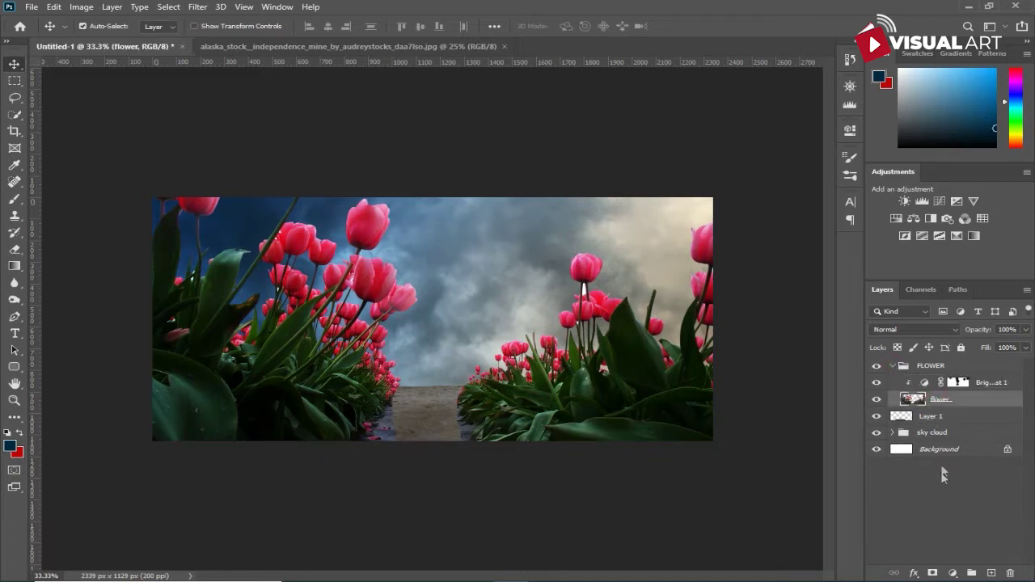
{"action": "left_click", "coordinate": [934, 573]}
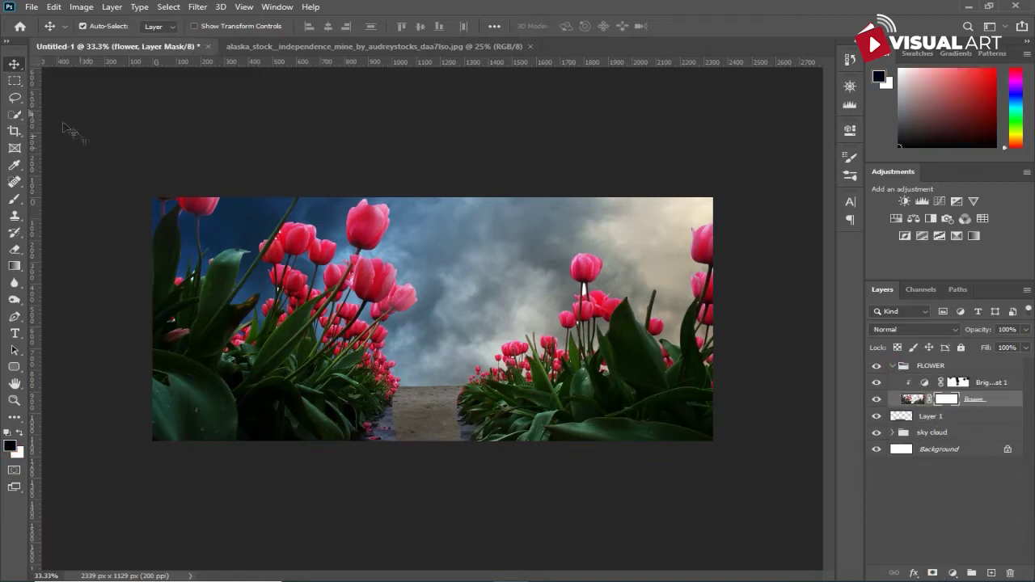
Step: Paint black on the flower mask with a soft 125 px brush at 49% opacity, blending both edges of the path into the ground
{"action": "left_click", "coordinate": [15, 201]}
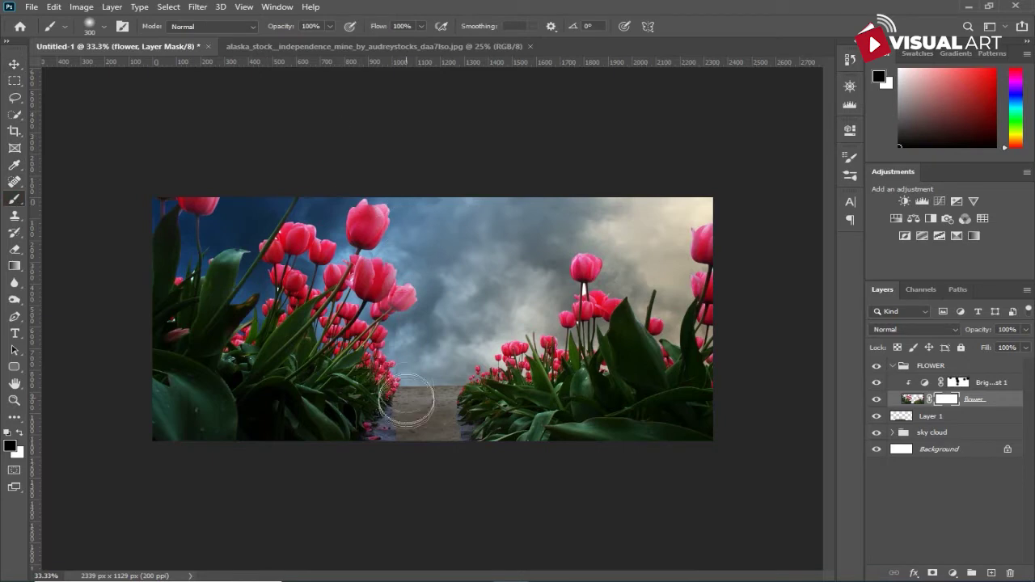
{"action": "key", "text": "bracketleft"}
{"action": "key", "text": "bracketleft"}
{"action": "key", "text": "bracketleft"}
{"action": "left_click_drag", "start_coordinate": [287, 27], "coordinate": [252, 37]}
{"action": "key", "text": "bracketleft"}
{"action": "mouse_move", "coordinate": [451, 417]}
{"action": "left_mouse_down"}
{"action": "mouse_move", "coordinate": [454, 450]}
{"action": "mouse_move", "coordinate": [460, 440]}
{"action": "mouse_move", "coordinate": [457, 456]}
{"action": "mouse_move", "coordinate": [436, 462]}
{"action": "mouse_move", "coordinate": [466, 431]}
{"action": "mouse_move", "coordinate": [439, 454]}
{"action": "left_mouse_up"}
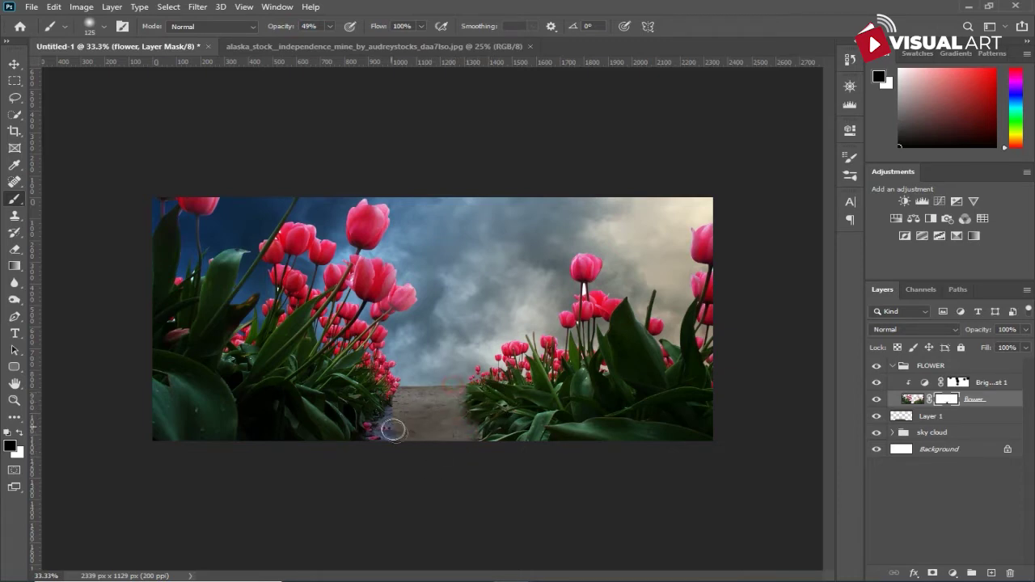
{"action": "left_click_drag", "start_coordinate": [390, 446], "coordinate": [396, 410]}
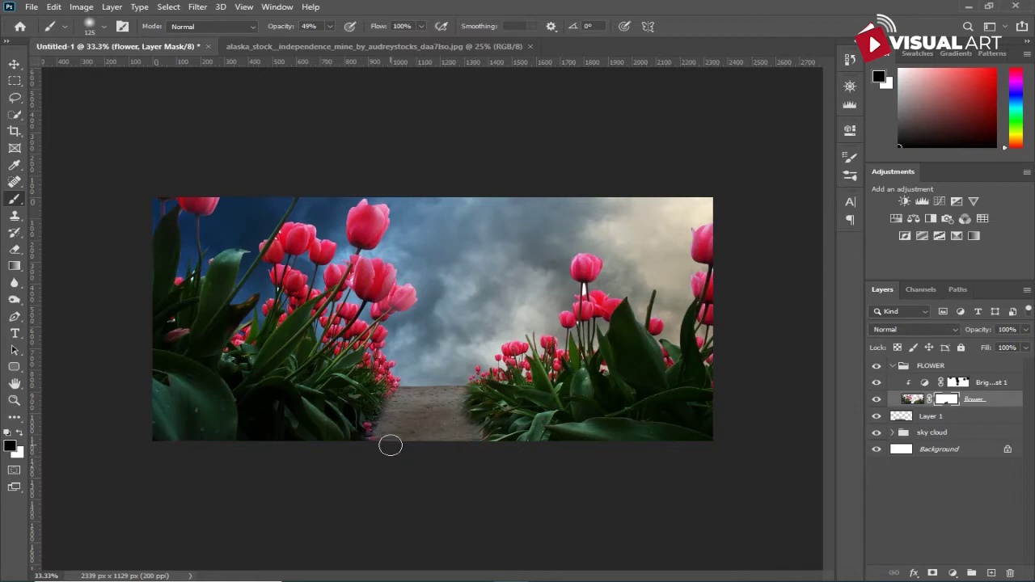
Step: Collapse the FLOWER group and add a Color Balance adjustment clipped to the ground patch in Layer 1
{"action": "left_click", "coordinate": [14, 64]}
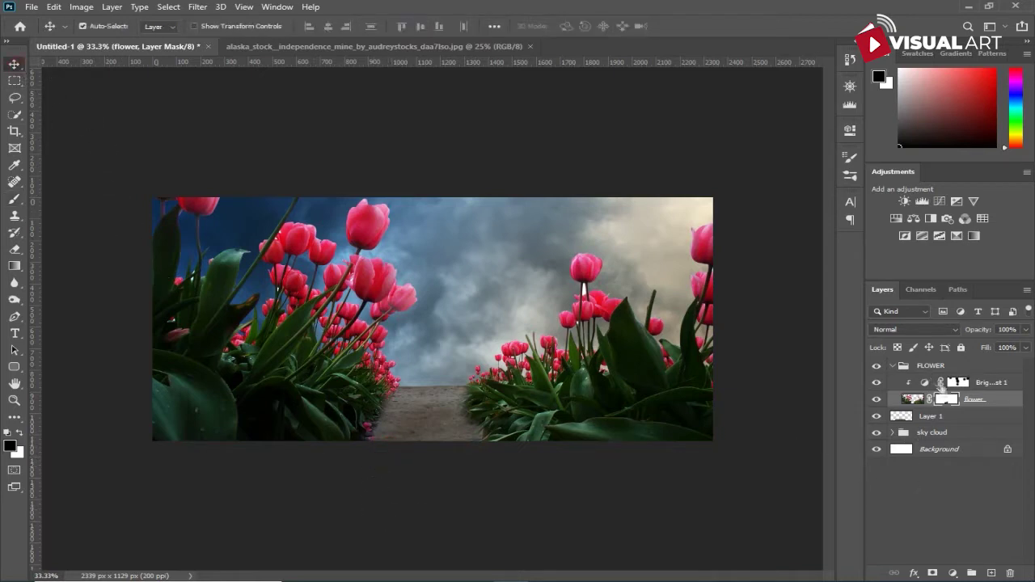
{"action": "left_click", "coordinate": [943, 416]}
{"action": "left_click", "coordinate": [892, 367]}
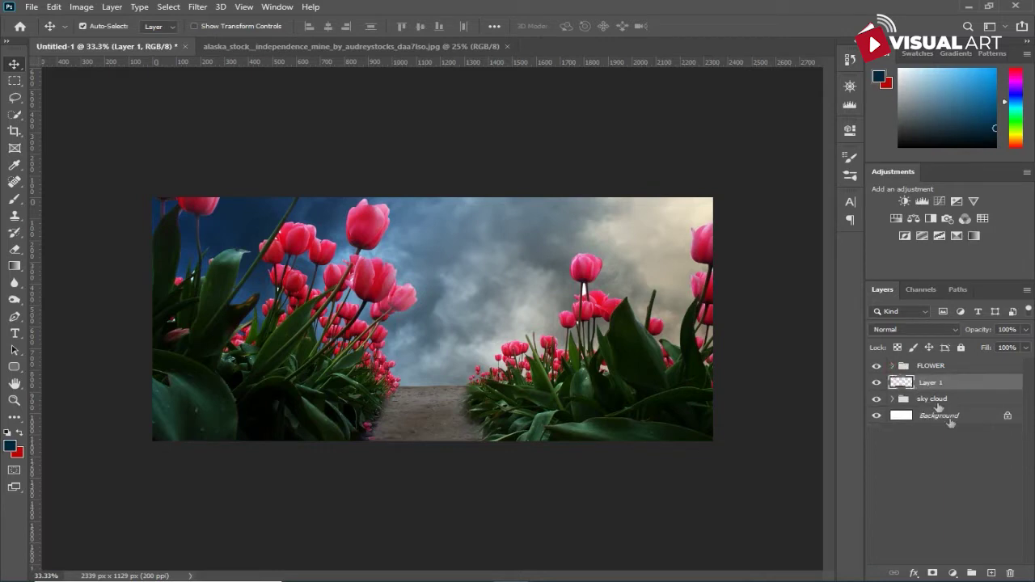
{"action": "left_click", "coordinate": [952, 572]}
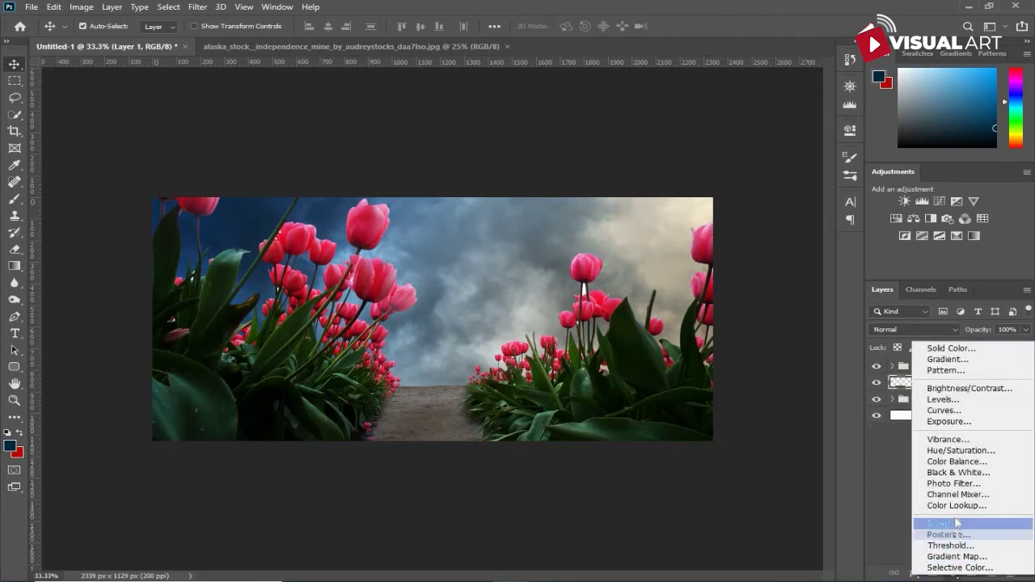
{"action": "left_click", "coordinate": [970, 462]}
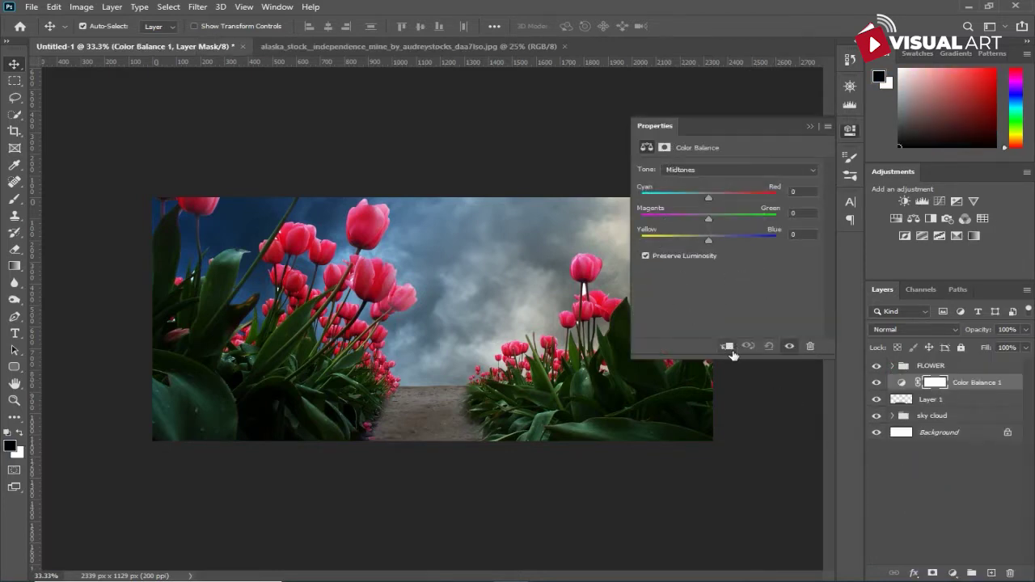
{"action": "left_click", "coordinate": [728, 348]}
Step: Shift the ground's Color Balance midtones toward blue with a Yellow–Blue value of +6
{"action": "left_click_drag", "start_coordinate": [717, 239], "coordinate": [714, 238]}
{"action": "left_click_drag", "start_coordinate": [705, 200], "coordinate": [704, 199]}
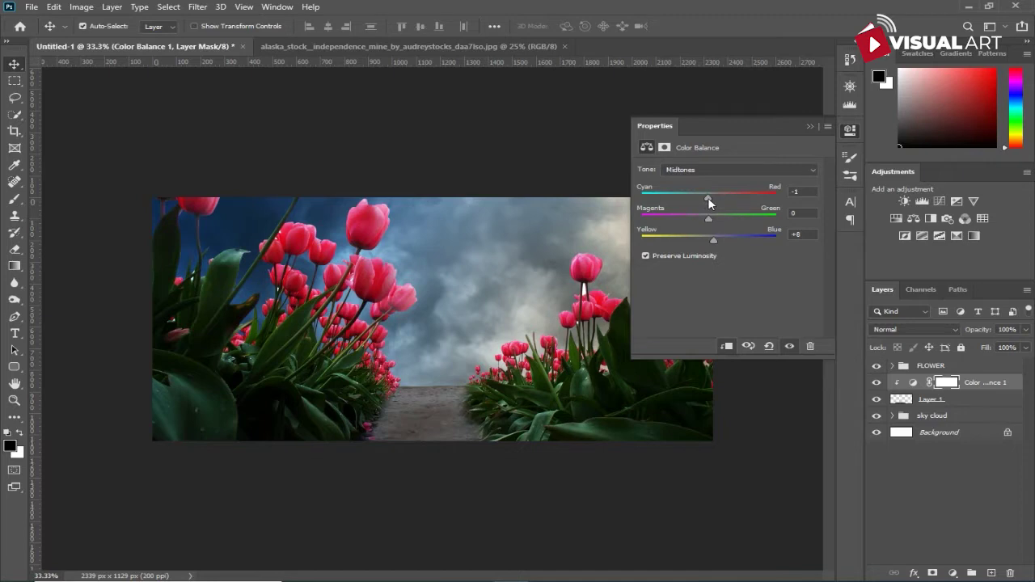
{"action": "key", "text": "ctrl+z"}
{"action": "left_click_drag", "start_coordinate": [711, 238], "coordinate": [709, 217]}
{"action": "key", "text": "ctrl+z"}
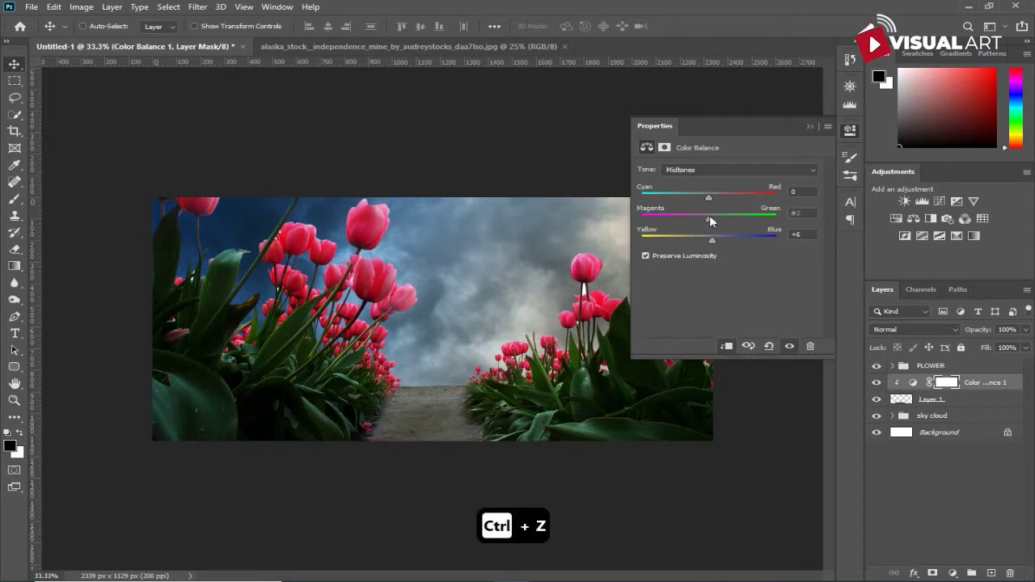
{"action": "left_click", "coordinate": [811, 127]}
Step: Add a Brightness/Contrast adjustment clipped to the ground patch, with brightness -16 and contrast 73
{"action": "left_click", "coordinate": [952, 572]}
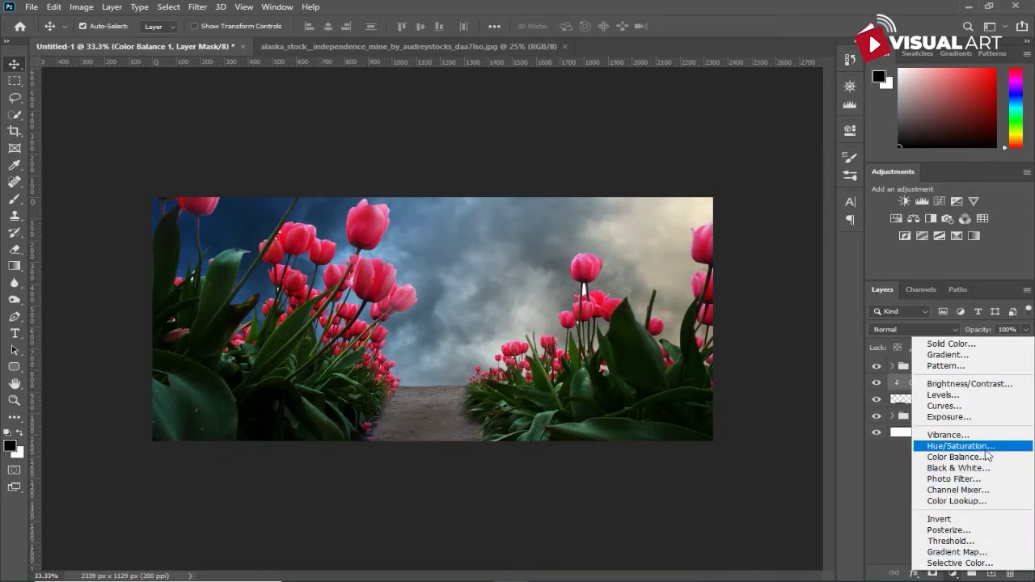
{"action": "left_click", "coordinate": [974, 385]}
{"action": "left_click", "coordinate": [727, 347]}
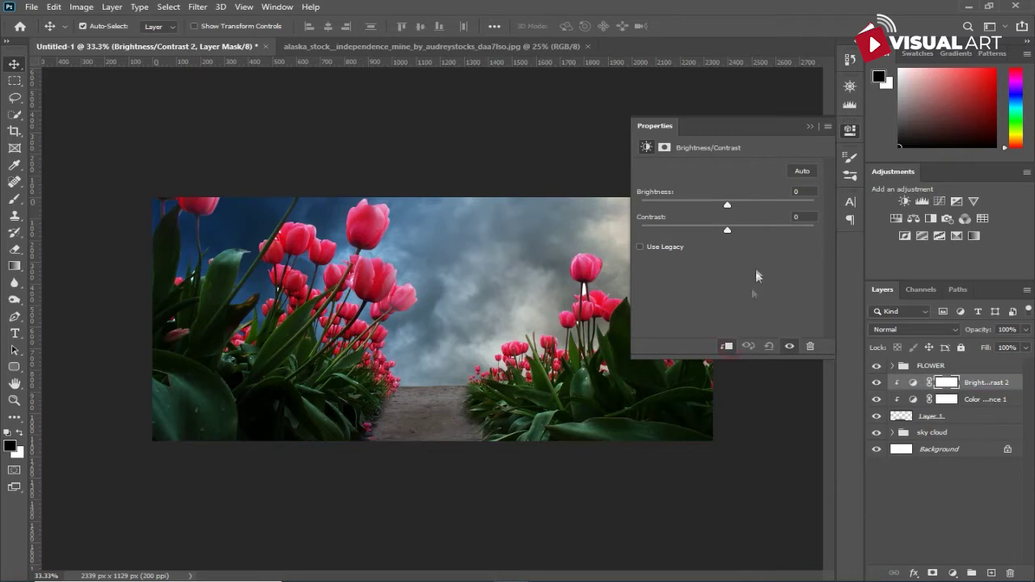
{"action": "left_click_drag", "start_coordinate": [729, 234], "coordinate": [778, 230]}
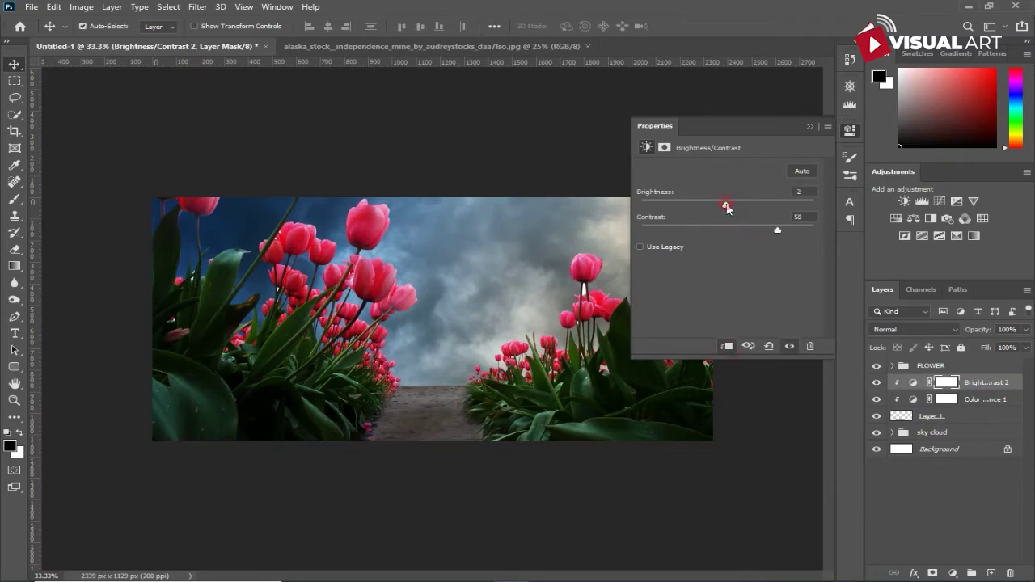
{"action": "left_click_drag", "start_coordinate": [722, 205], "coordinate": [717, 204]}
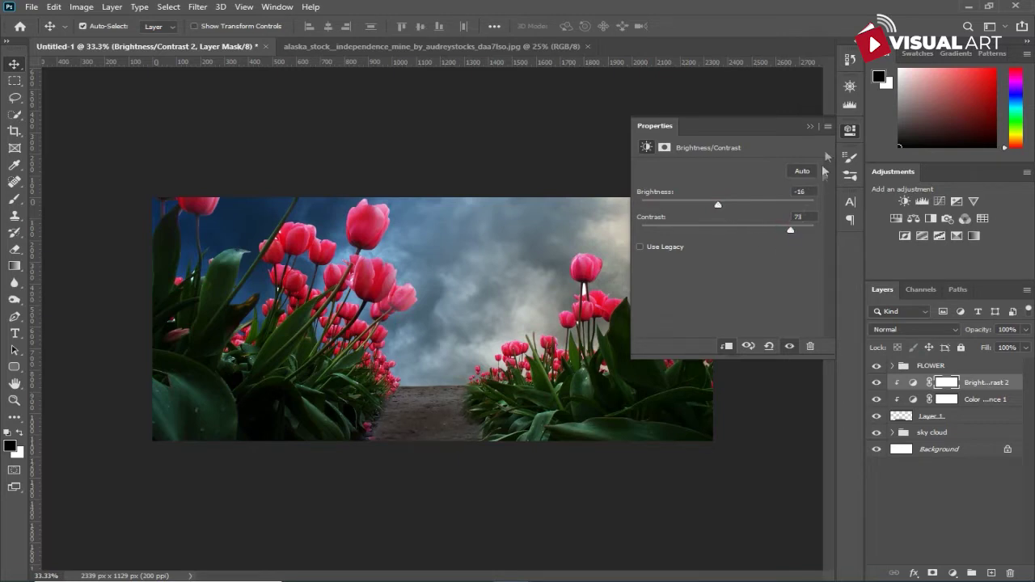
{"action": "left_click", "coordinate": [810, 129]}
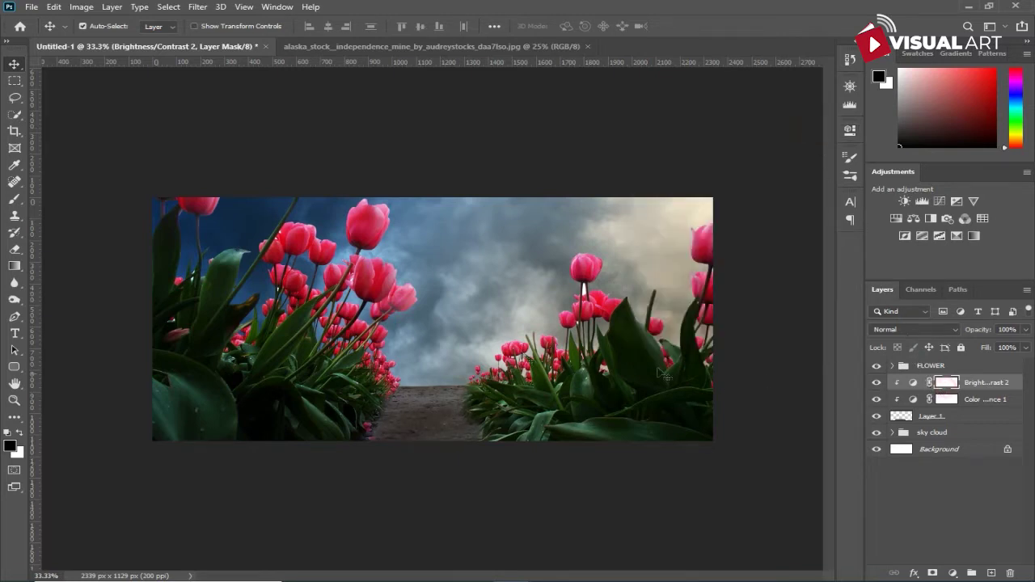
Step: Paint black over the path on the ground's Brightness/Contrast mask with a soft 300 px brush at 60% opacity
{"action": "left_click", "coordinate": [13, 200]}
{"action": "left_click_drag", "start_coordinate": [292, 28], "coordinate": [297, 30]}
{"action": "key", "text": "bracketright"}
{"action": "key", "text": "bracketright"}
{"action": "key", "text": "bracketright"}
{"action": "key", "text": "bracketright"}
{"action": "key", "text": "bracketright"}
{"action": "mouse_move", "coordinate": [394, 396]}
{"action": "left_mouse_down"}
{"action": "mouse_move", "coordinate": [485, 392]}
{"action": "mouse_move", "coordinate": [433, 376]}
{"action": "mouse_move", "coordinate": [396, 386]}
{"action": "left_mouse_up"}
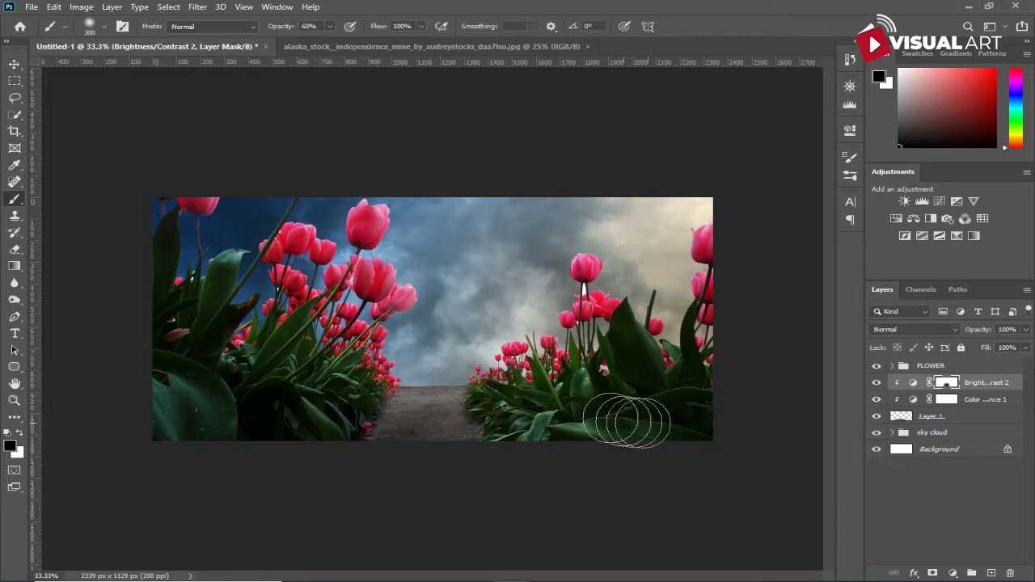
{"action": "left_click", "coordinate": [14, 64]}
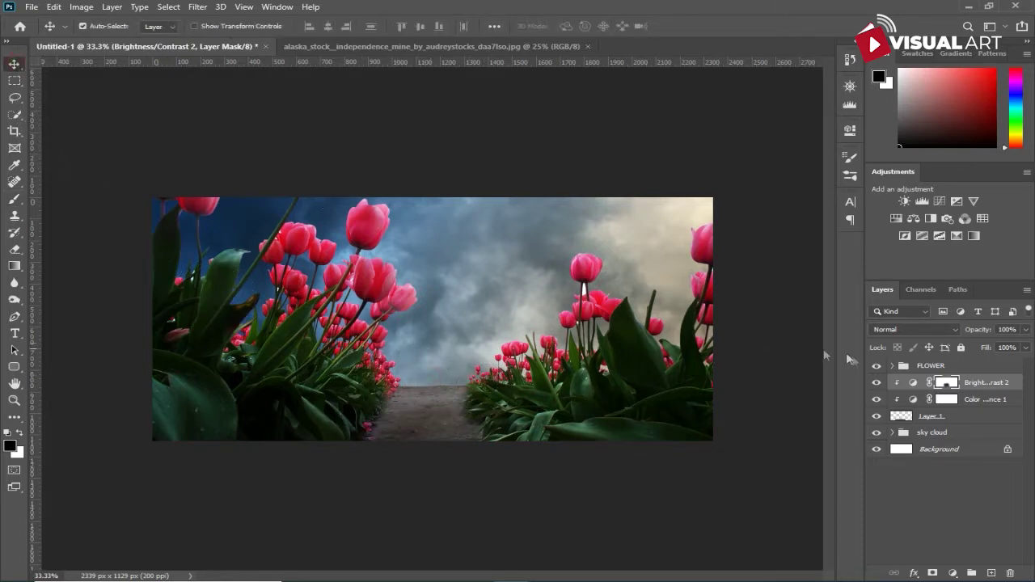
Step: Group Layer 1 with its two clipped adjustments and name the group land
{"action": "left_click", "coordinate": [959, 415], "text": "shift"}
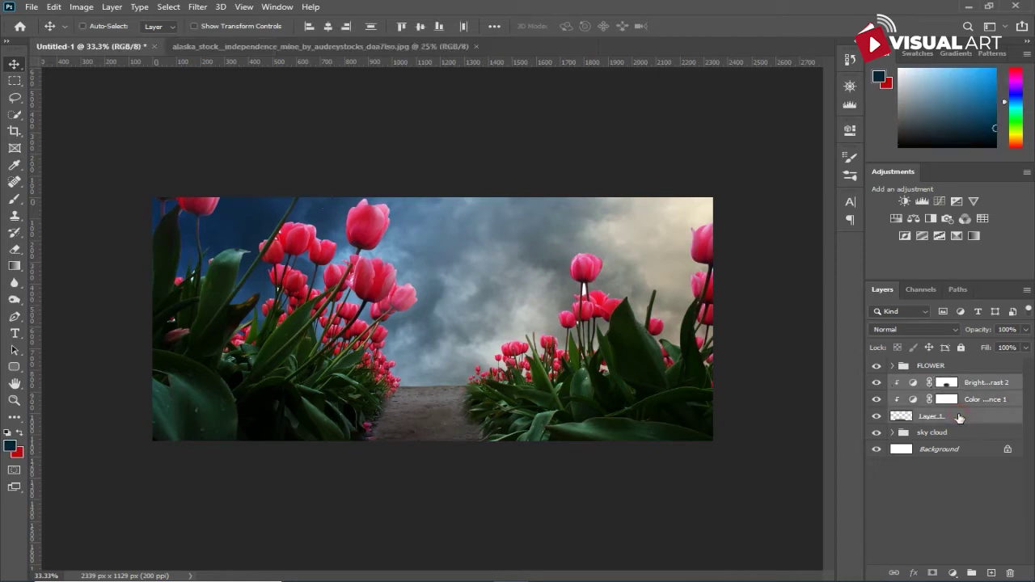
{"action": "key", "text": "ctrl+g"}
{"action": "double_click", "coordinate": [930, 383]}
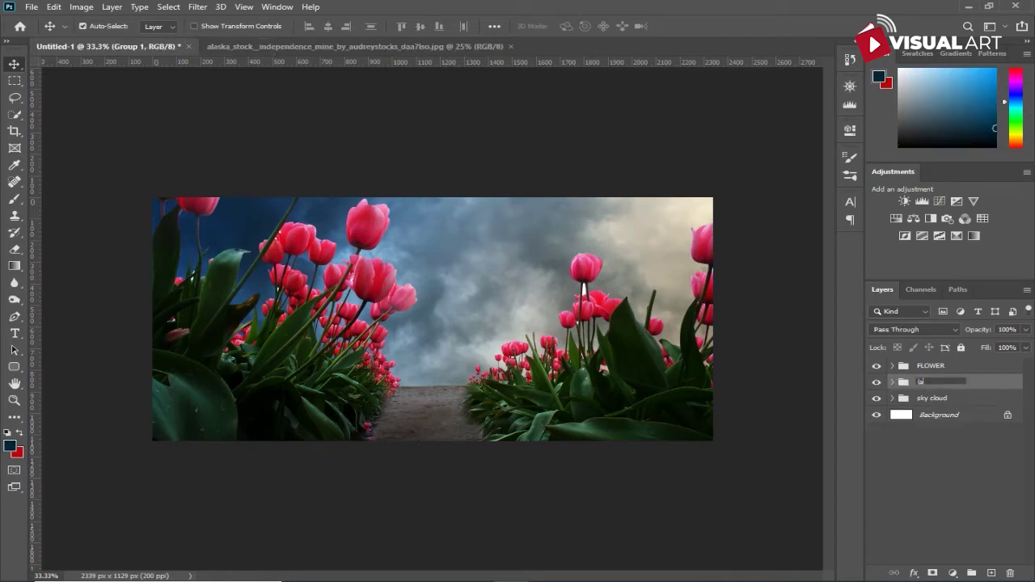
{"action": "key", "text": "Return"}
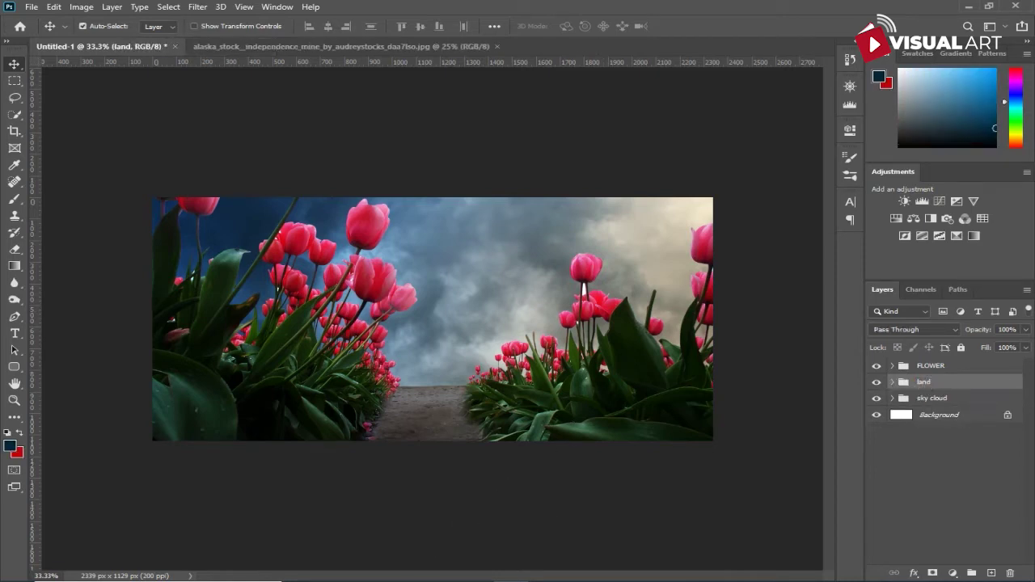
Step: Place the cut-out stone_archway_stock_by_meta_stock_d37jdyn image from the flower folder, scaled down to stand over the path between the tulip rows
{"action": "left_click", "coordinate": [408, 580]}
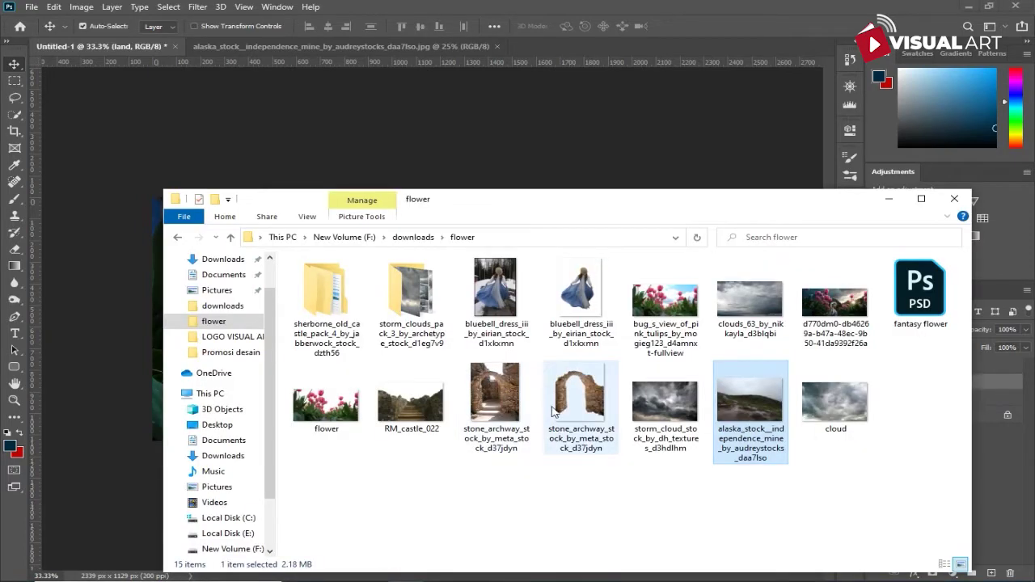
{"action": "left_click_drag", "start_coordinate": [558, 410], "coordinate": [157, 315]}
{"action": "left_click_drag", "start_coordinate": [500, 321], "coordinate": [528, 330]}
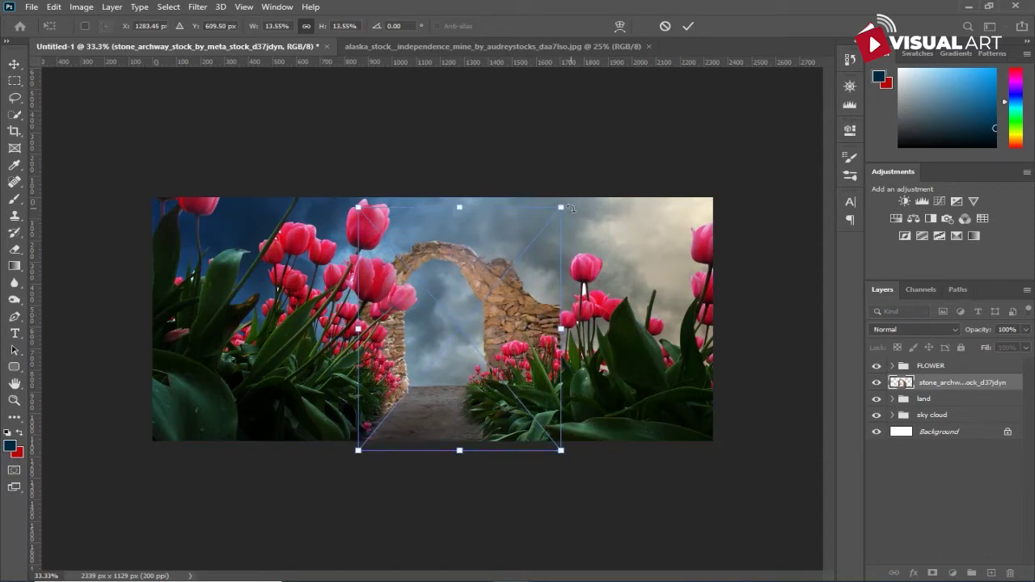
{"action": "left_click_drag", "start_coordinate": [563, 207], "coordinate": [522, 257]}
{"action": "left_click_drag", "start_coordinate": [473, 331], "coordinate": [495, 321]}
{"action": "key", "text": "Return"}
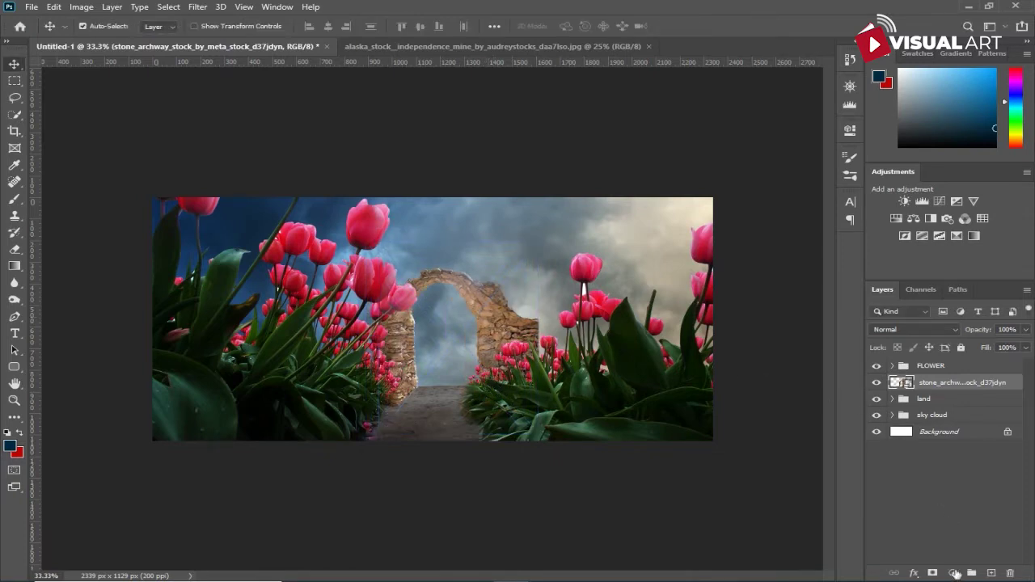
Step: Add a Brightness/Contrast adjustment clipped to the stone archway, with brightness -129 and contrast -15
{"action": "left_click", "coordinate": [954, 573]}
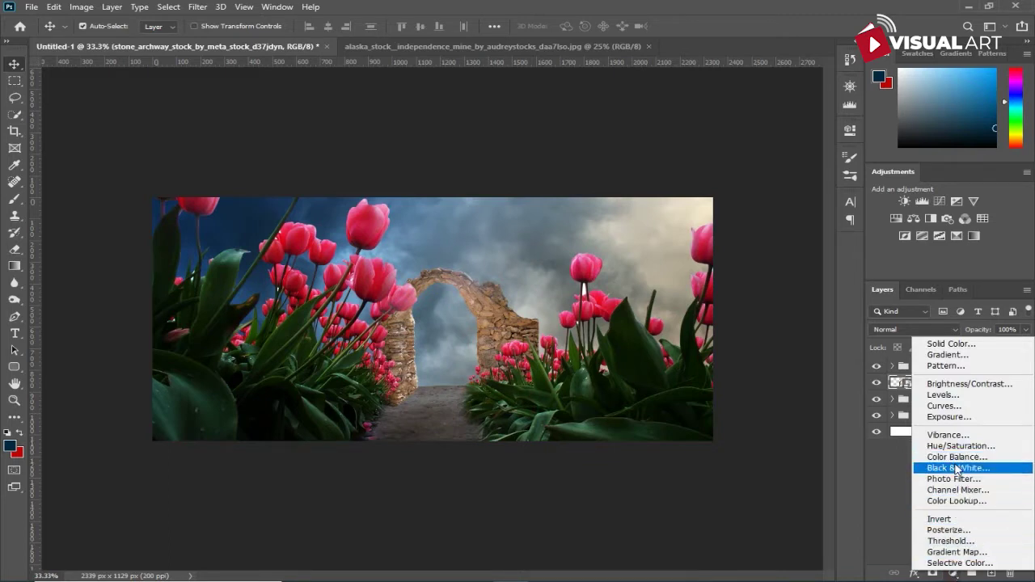
{"action": "left_click", "coordinate": [951, 389]}
{"action": "left_click", "coordinate": [730, 346]}
{"action": "left_click_drag", "start_coordinate": [727, 235], "coordinate": [677, 239]}
{"action": "left_click_drag", "start_coordinate": [688, 204], "coordinate": [654, 203]}
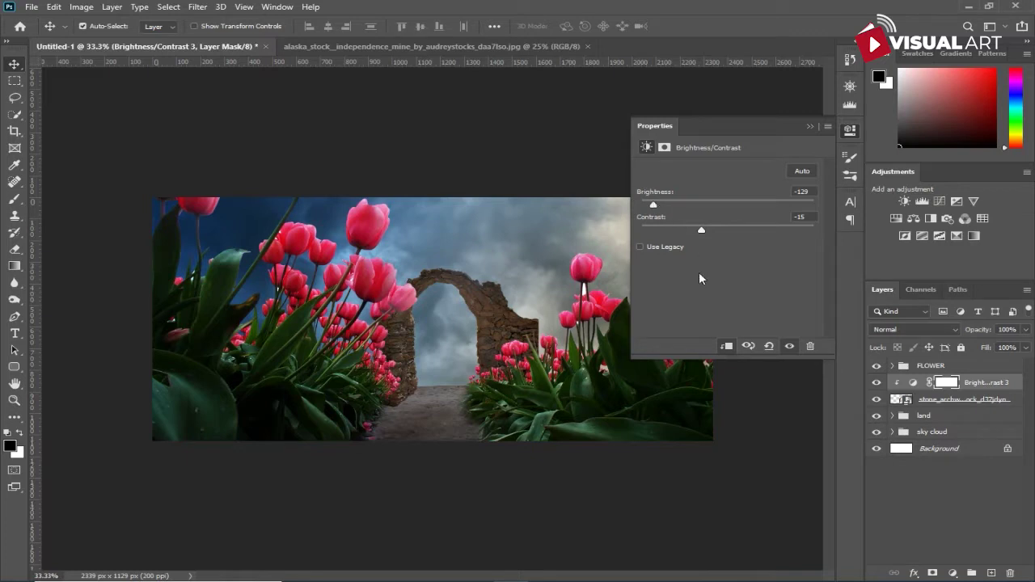
{"action": "left_click", "coordinate": [880, 382]}
Step: Add a Hue/Saturation adjustment clipped to the stone archway, with saturation -32
{"action": "left_click", "coordinate": [953, 573]}
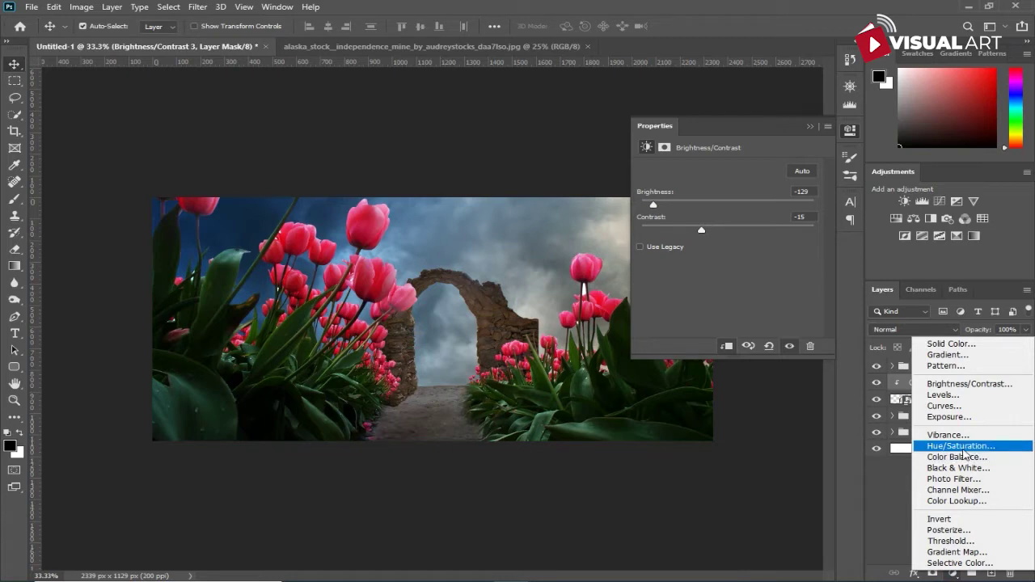
{"action": "left_click", "coordinate": [961, 445]}
{"action": "left_click", "coordinate": [729, 347]}
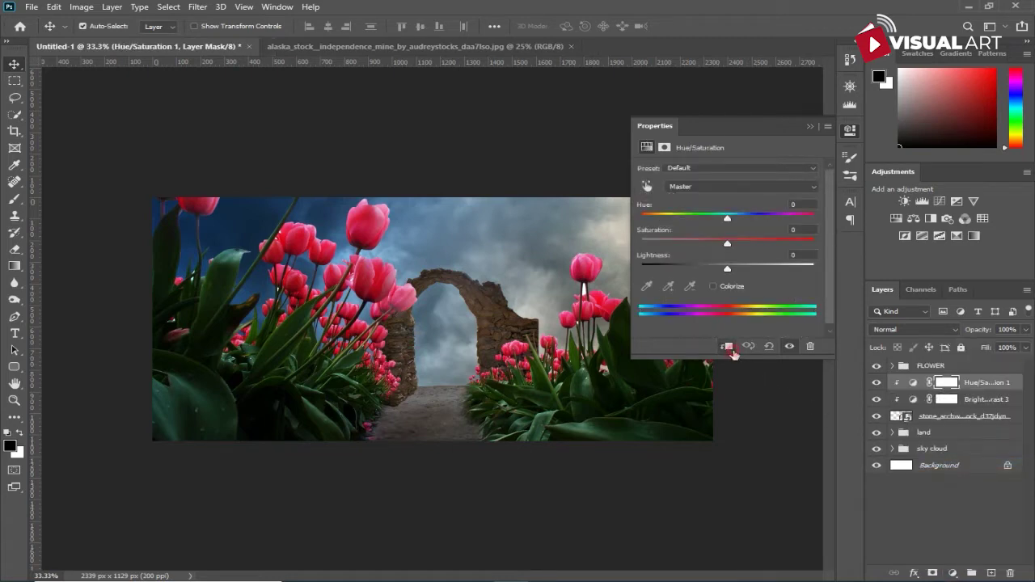
{"action": "left_click_drag", "start_coordinate": [725, 247], "coordinate": [700, 244]}
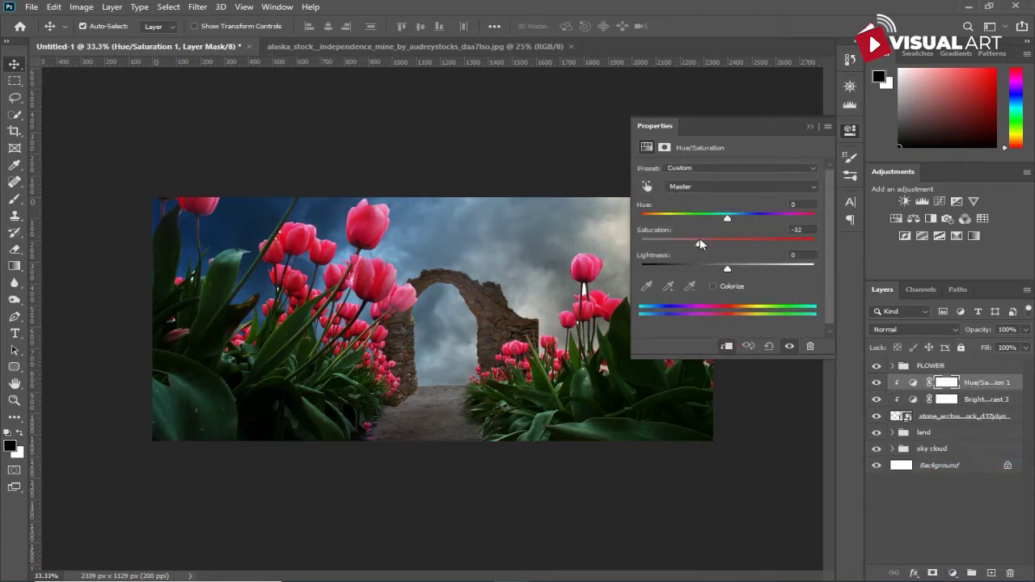
{"action": "left_click", "coordinate": [808, 127]}
Step: Paint black on the archway's Brightness/Contrast mask along its upper right edge, refining with a soft 125 px brush at 100% opacity
{"action": "left_click", "coordinate": [946, 400]}
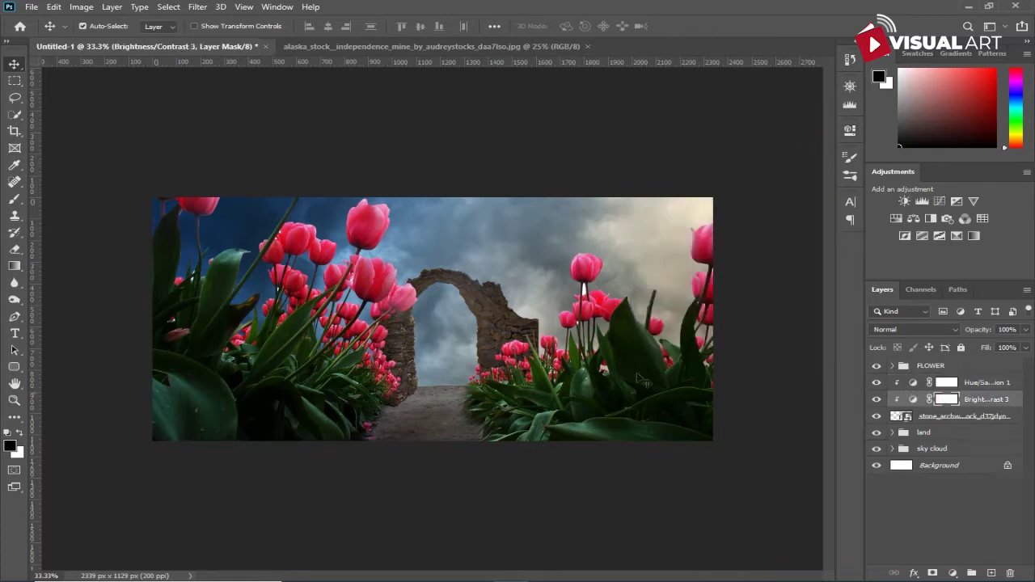
{"action": "left_click", "coordinate": [15, 199]}
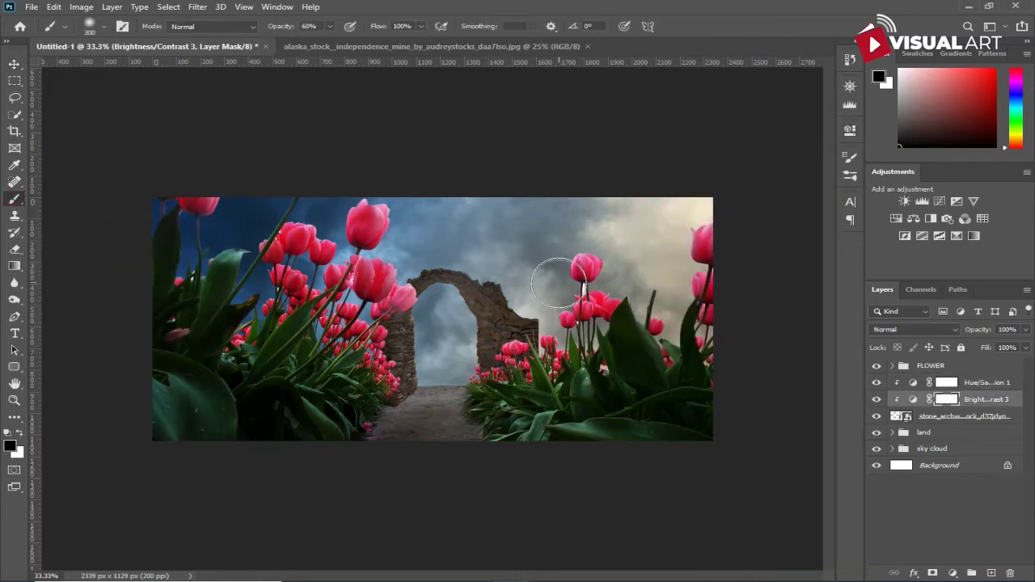
{"action": "mouse_move", "coordinate": [518, 297]}
{"action": "left_mouse_down"}
{"action": "mouse_move", "coordinate": [522, 287]}
{"action": "mouse_move", "coordinate": [483, 274]}
{"action": "left_mouse_up"}
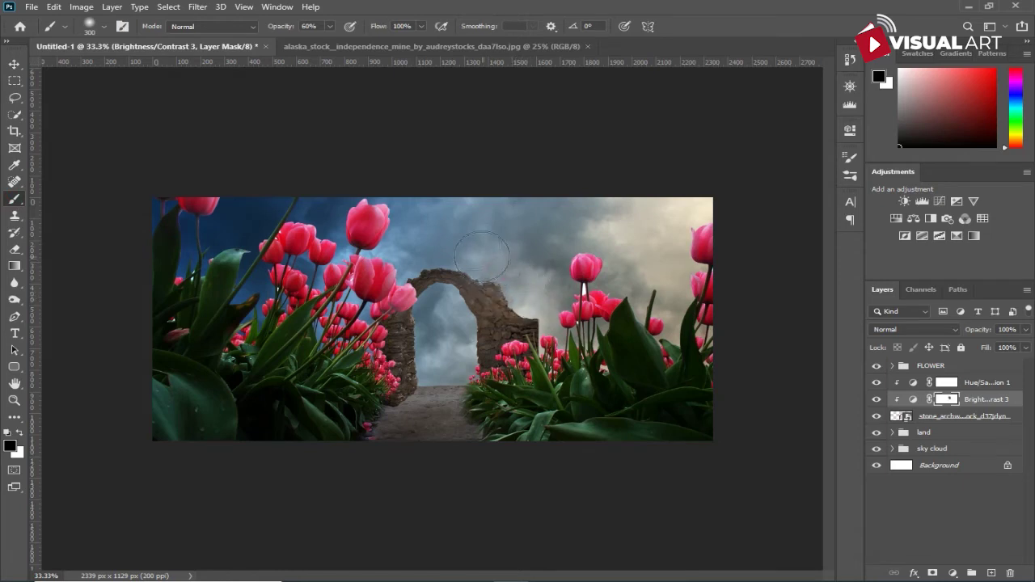
{"action": "left_click_drag", "start_coordinate": [285, 28], "coordinate": [402, 31]}
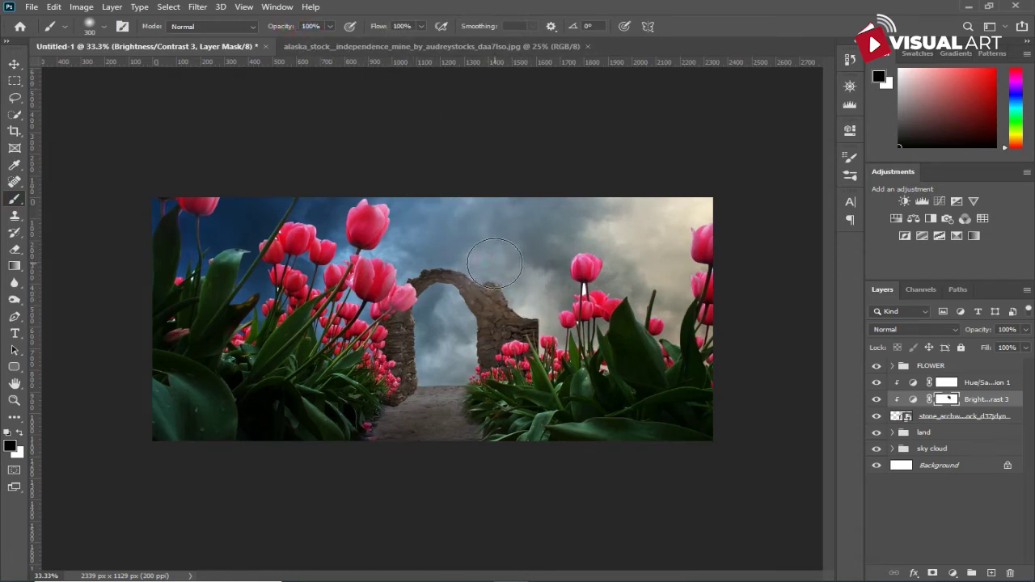
{"action": "key", "text": "ctrl+z"}
{"action": "key", "text": "ctrl+z"}
{"action": "key", "text": "bracketleft"}
{"action": "key", "text": "bracketleft"}
{"action": "key", "text": "bracketleft"}
{"action": "key", "text": "bracketleft"}
{"action": "key", "text": "bracketleft"}
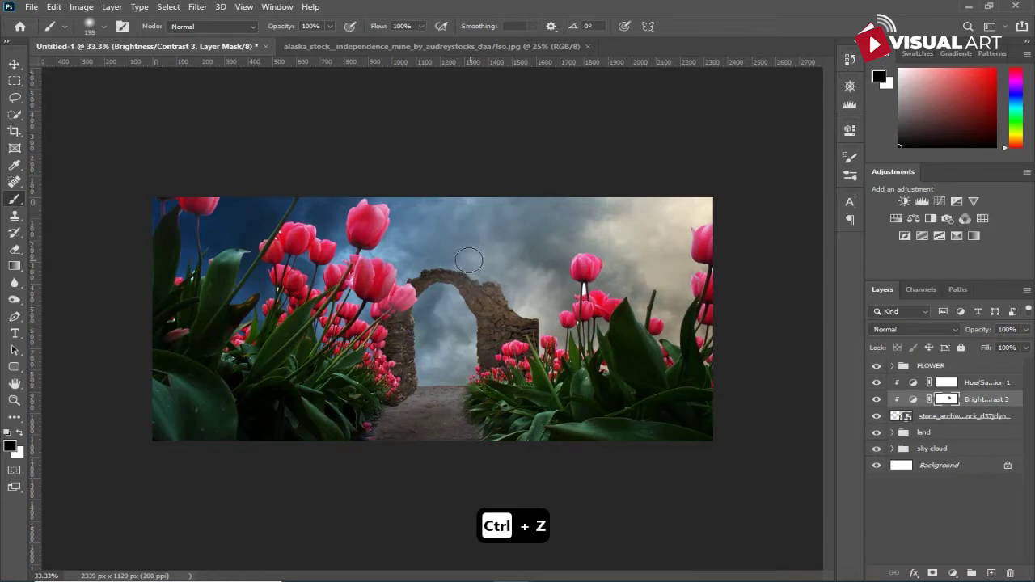
{"action": "key", "text": "ctrl+z"}
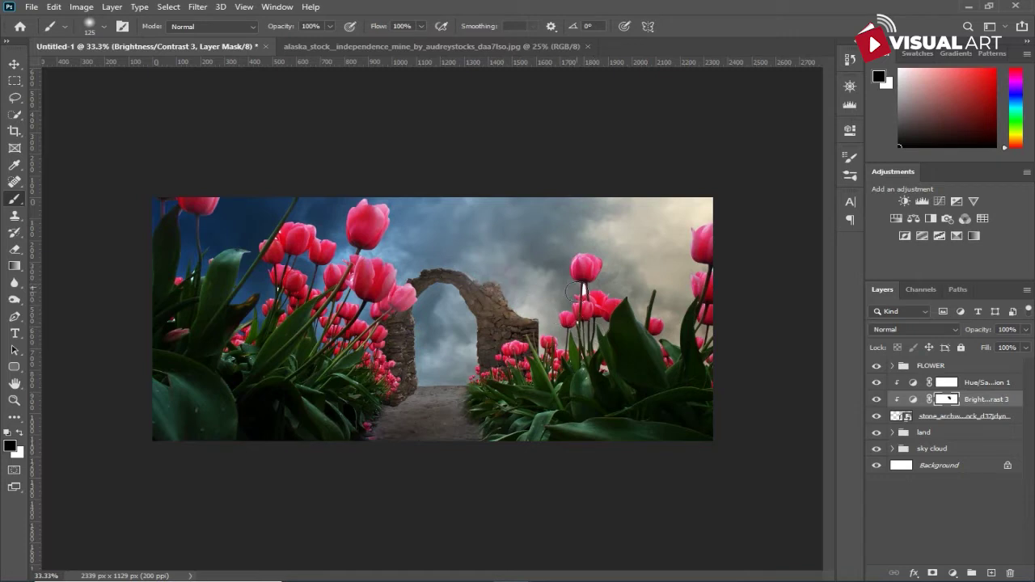
{"action": "left_click", "coordinate": [14, 65]}
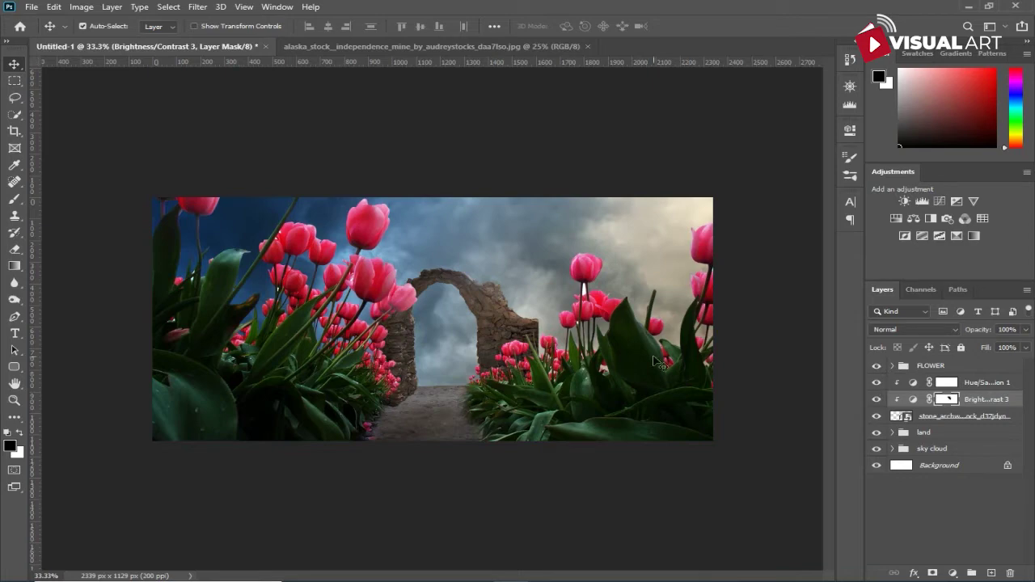
Step: Group the stone archway layer with its Brightness/Contrast and Hue/Saturation adjustments
{"action": "key", "text": "ctrl+plus"}
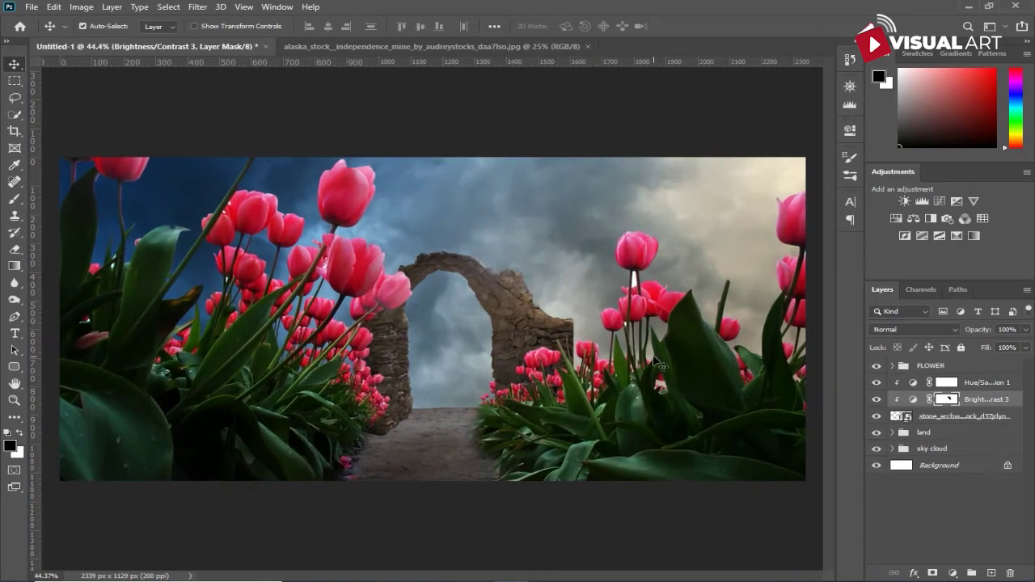
{"action": "left_click", "coordinate": [962, 384]}
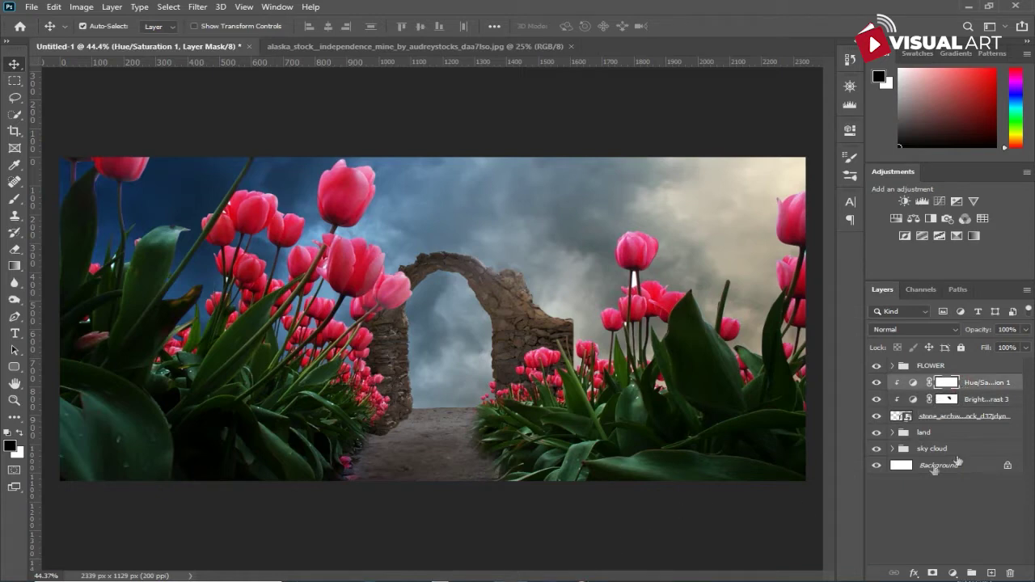
{"action": "left_click", "coordinate": [997, 416], "text": "shift"}
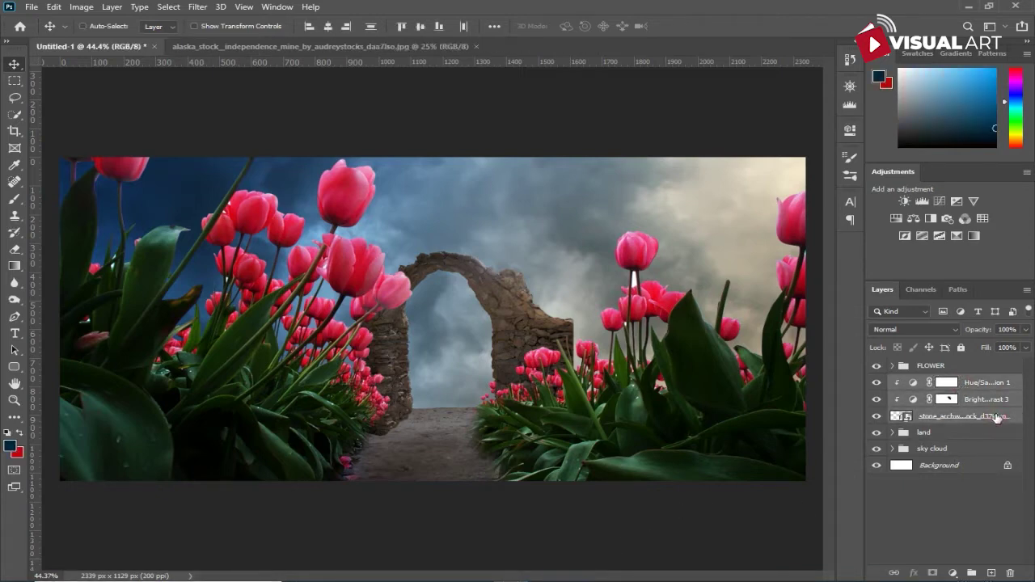
{"action": "key", "text": "ctrl+g"}
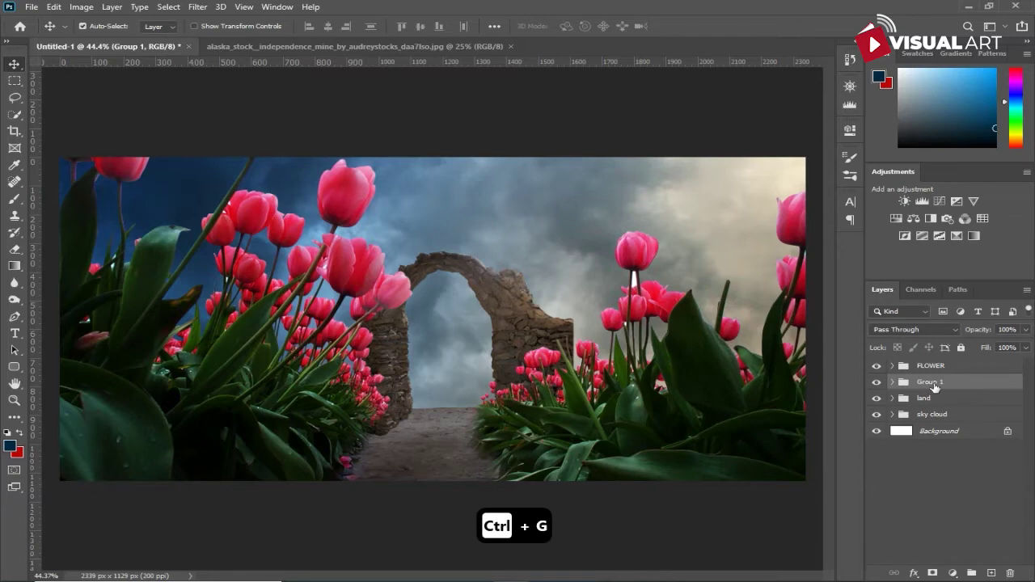
Step: Rename the stone archway group as gate
{"action": "double_click", "coordinate": [931, 383]}
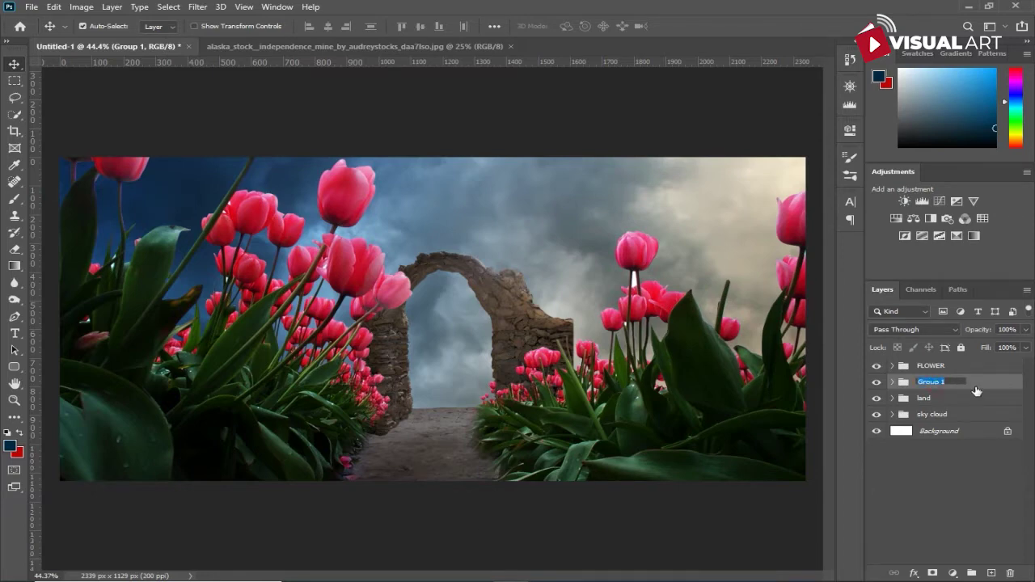
{"action": "key", "text": "Return"}
Step: Place the RM_castle_022 image above the land group, enlarge it to 106.50% and position its ruins behind the archway
{"action": "left_click", "coordinate": [959, 398]}
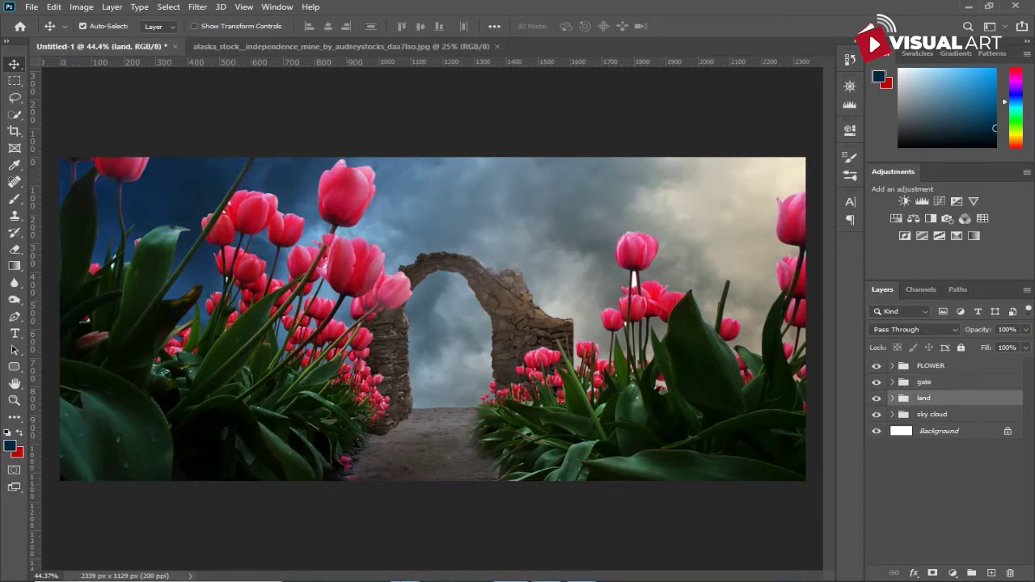
{"action": "left_click", "coordinate": [405, 572]}
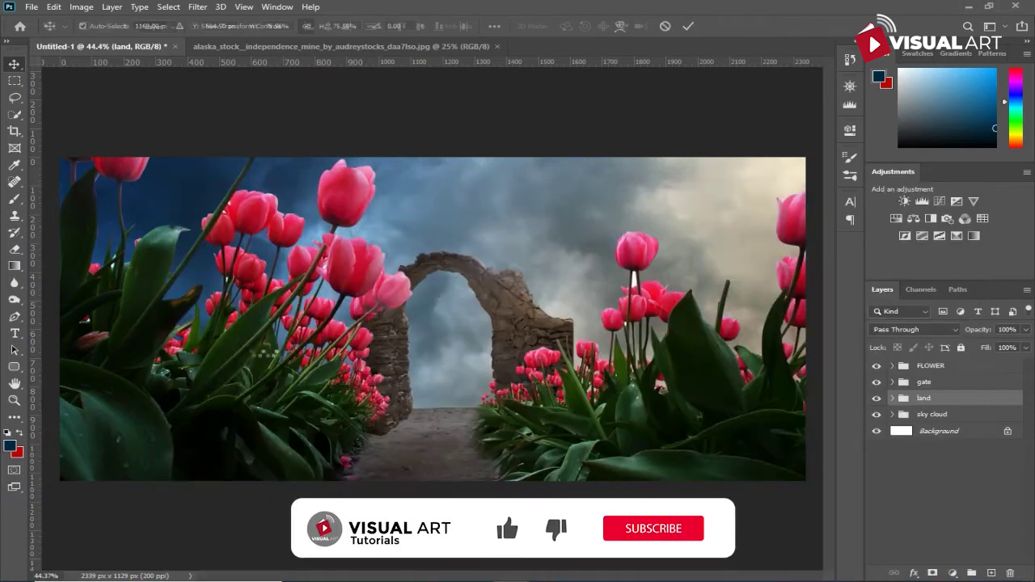
{"action": "left_click_drag", "start_coordinate": [578, 353], "coordinate": [578, 384]}
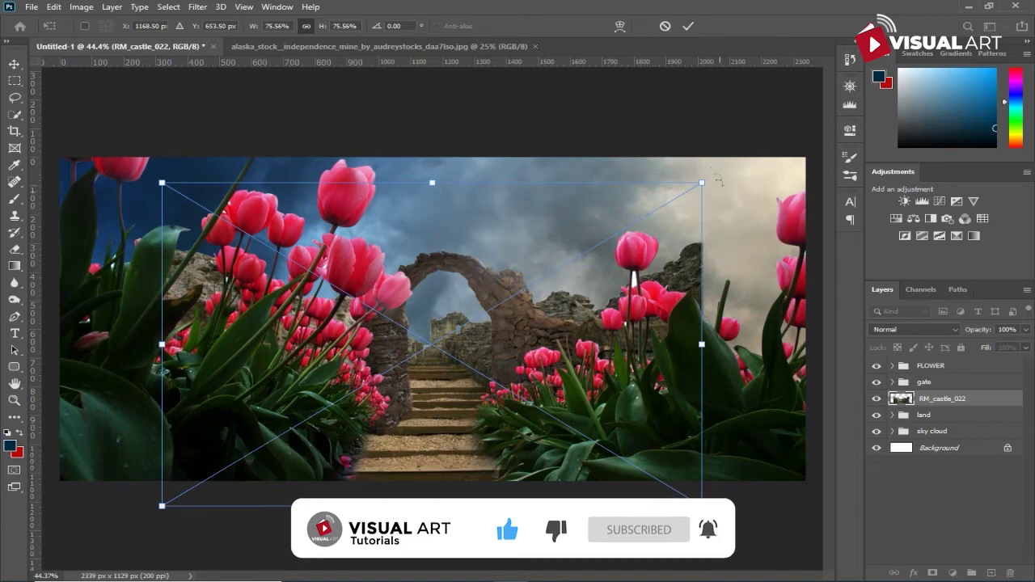
{"action": "left_click_drag", "start_coordinate": [702, 181], "coordinate": [819, 128]}
{"action": "key", "text": "ctrl+minus"}
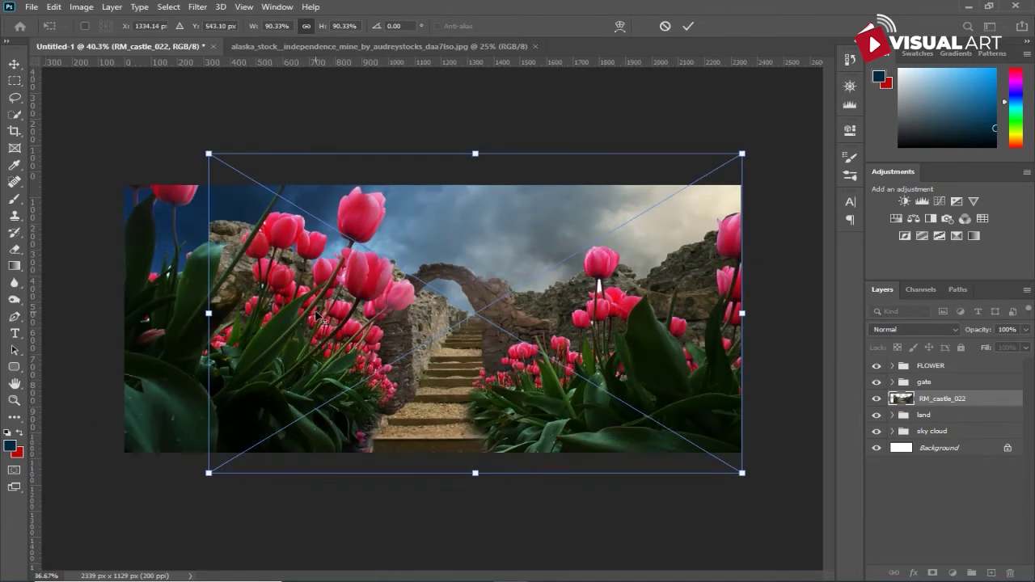
{"action": "left_click_drag", "start_coordinate": [447, 380], "coordinate": [423, 388]}
{"action": "left_click_drag", "start_coordinate": [186, 473], "coordinate": [132, 502]}
{"action": "left_click_drag", "start_coordinate": [285, 445], "coordinate": [257, 447]}
{"action": "left_click_drag", "start_coordinate": [362, 437], "coordinate": [371, 476]}
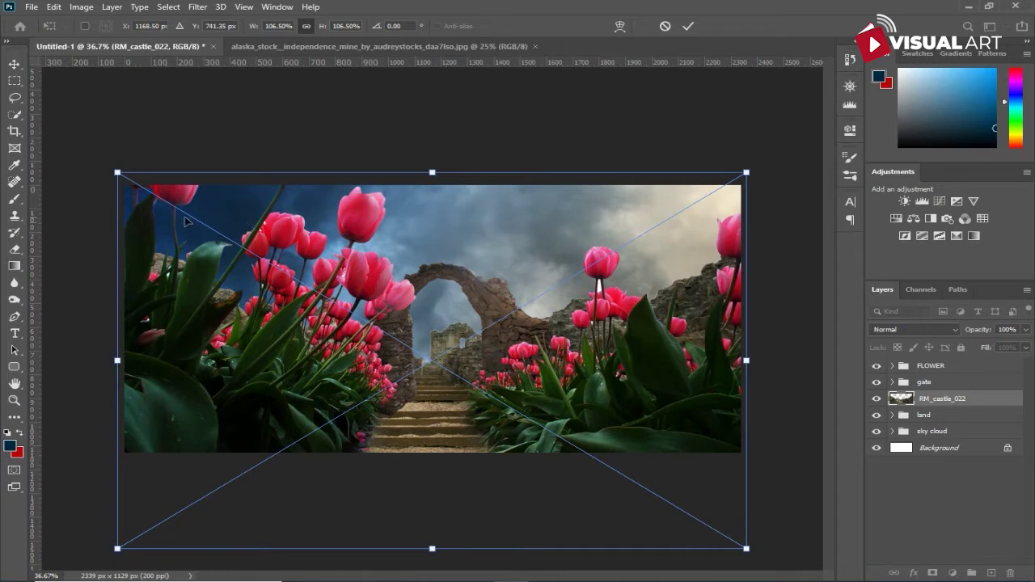
Step: Stretch the castle image to about 111% width and 116.7% height, lowering it so its ruins fill the archway opening
{"action": "left_click_drag", "start_coordinate": [114, 172], "coordinate": [74, 136]}
{"action": "left_click_drag", "start_coordinate": [401, 366], "coordinate": [420, 408]}
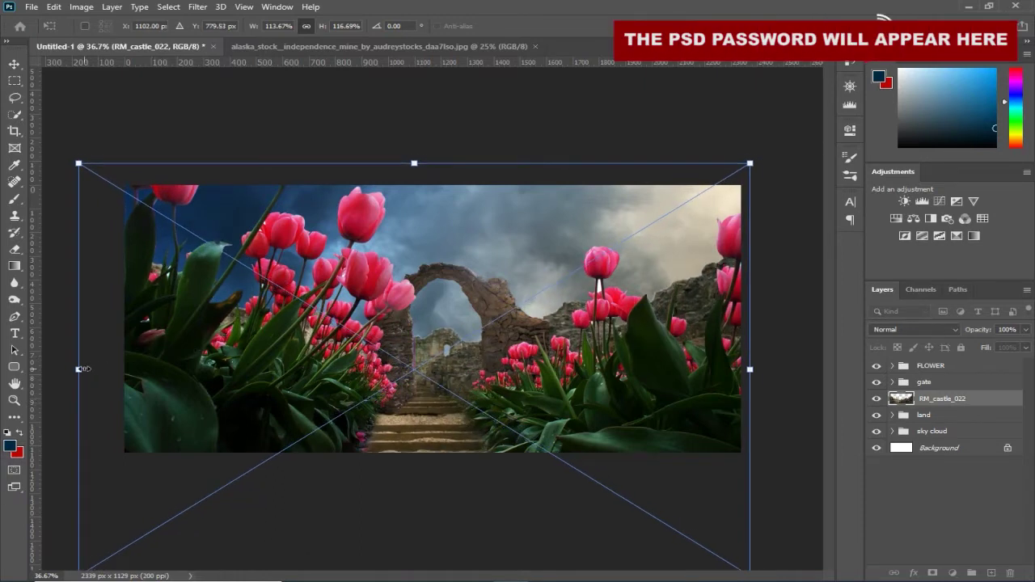
{"action": "mouse_move", "coordinate": [79, 370]}
{"action": "left_mouse_down"}
{"action": "mouse_move", "coordinate": [105, 370]}
{"action": "mouse_move", "coordinate": [94, 367]}
{"action": "left_mouse_up"}
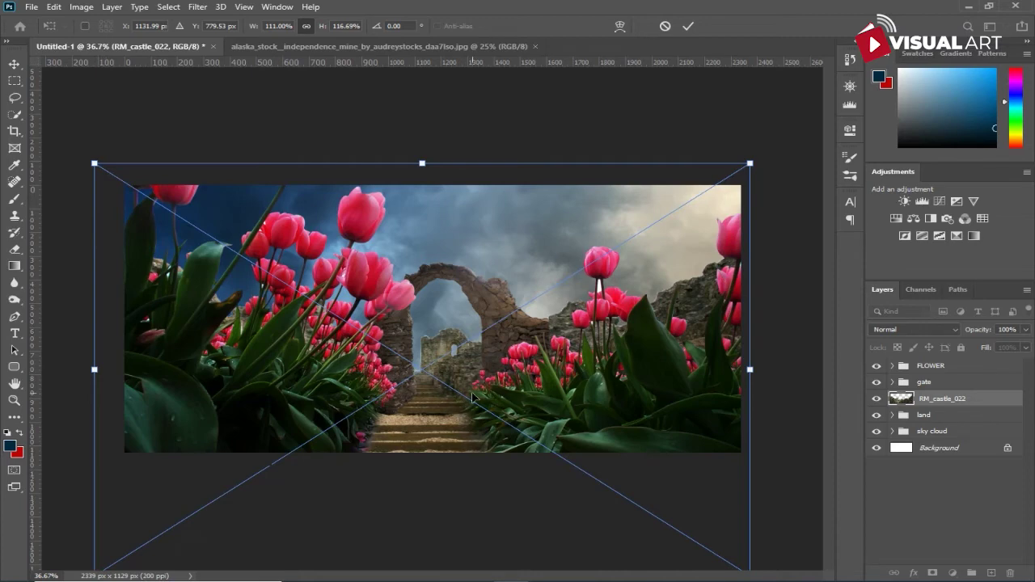
{"action": "key", "text": "Return"}
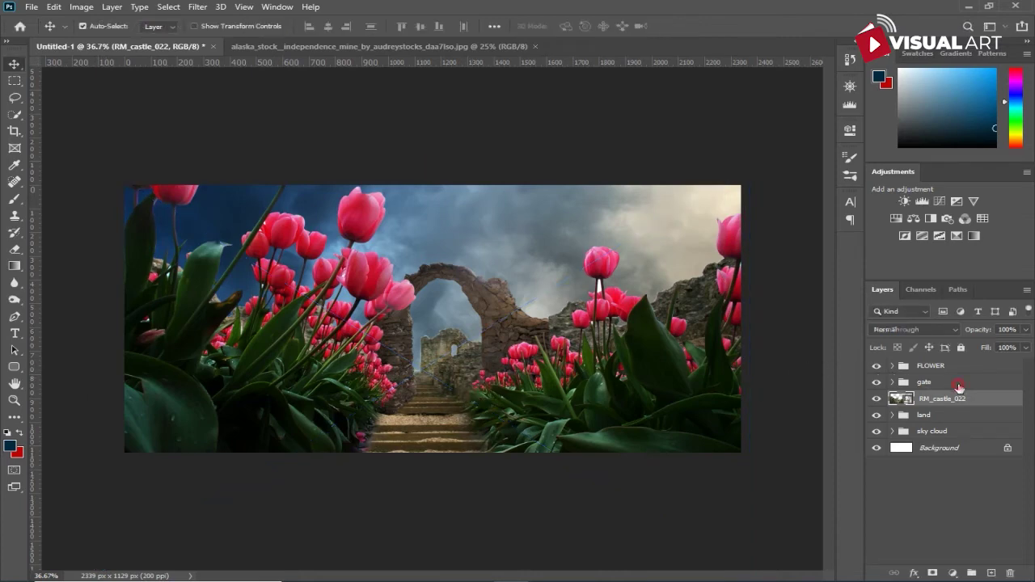
Step: Scale the gate group down to about 85% and position it over the castle's stairs between the tulips
{"action": "left_click", "coordinate": [959, 388]}
{"action": "key", "text": "ctrl+t"}
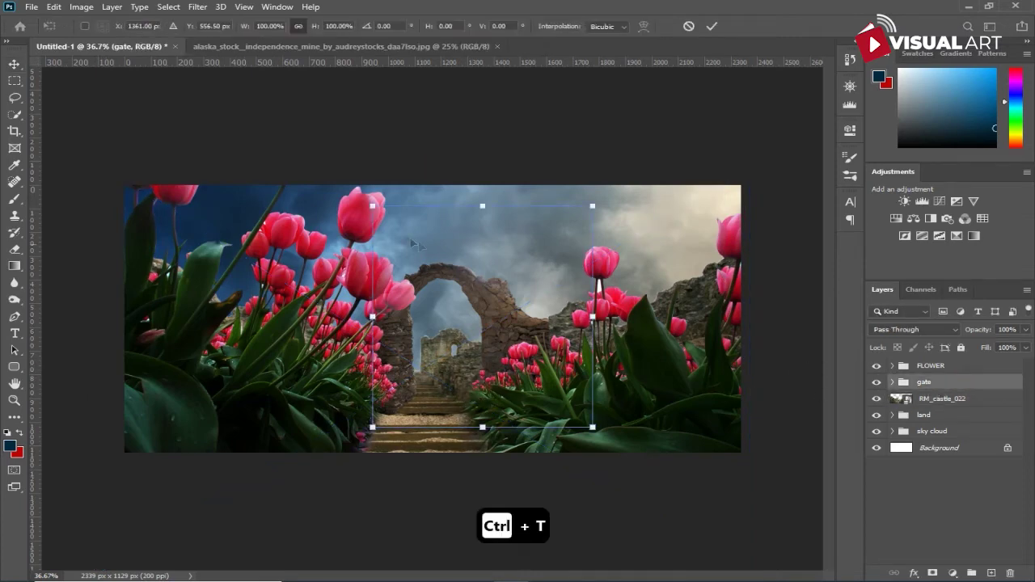
{"action": "left_click_drag", "start_coordinate": [592, 207], "coordinate": [574, 225]}
{"action": "left_click_drag", "start_coordinate": [511, 334], "coordinate": [491, 366]}
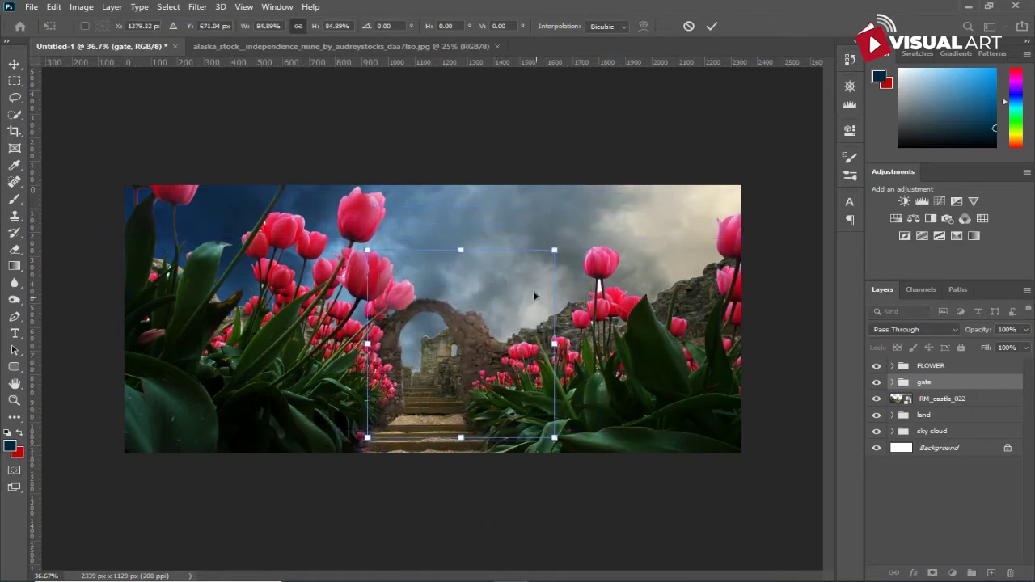
{"action": "left_click_drag", "start_coordinate": [554, 252], "coordinate": [555, 252]}
{"action": "left_click_drag", "start_coordinate": [506, 349], "coordinate": [513, 346]}
{"action": "key", "text": "Return"}
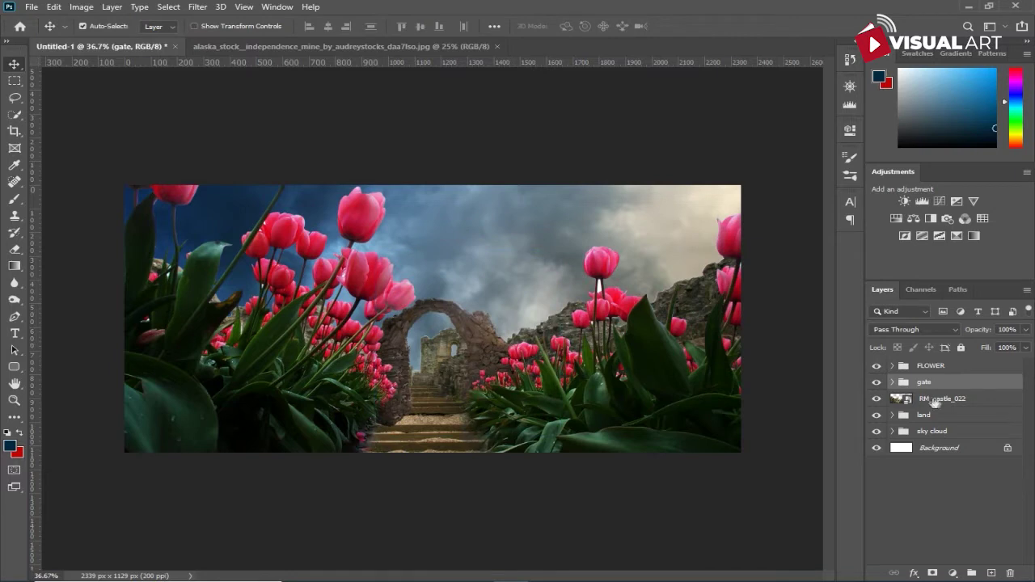
Step: Reposition the castle image slightly so its ruins sit inside the archway opening
{"action": "left_click", "coordinate": [940, 401]}
{"action": "key", "text": "ctrl+t"}
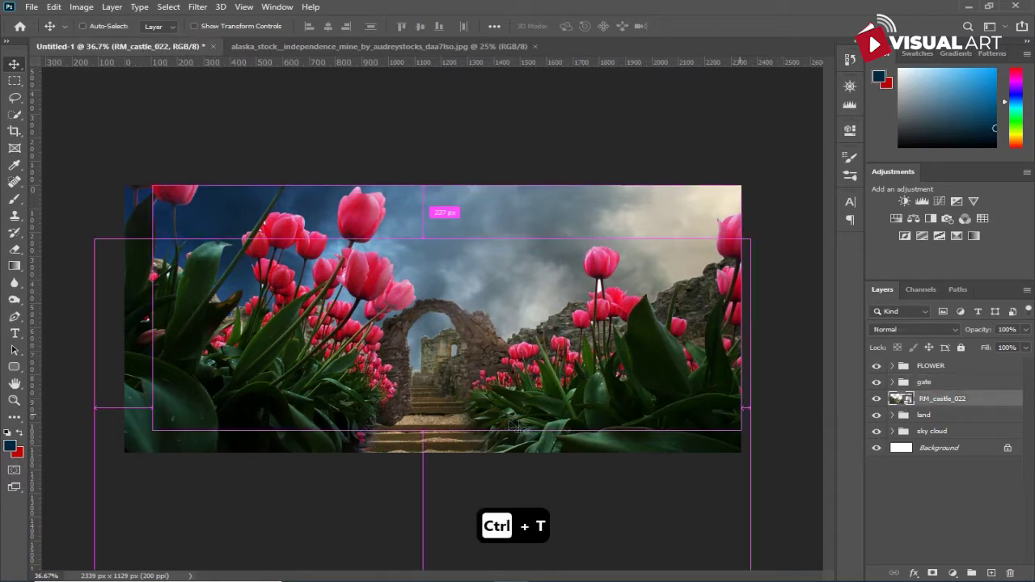
{"action": "mouse_move", "coordinate": [549, 378]}
{"action": "left_mouse_down"}
{"action": "mouse_move", "coordinate": [541, 377]}
{"action": "mouse_move", "coordinate": [550, 373]}
{"action": "left_mouse_up"}
{"action": "key", "text": "Return"}
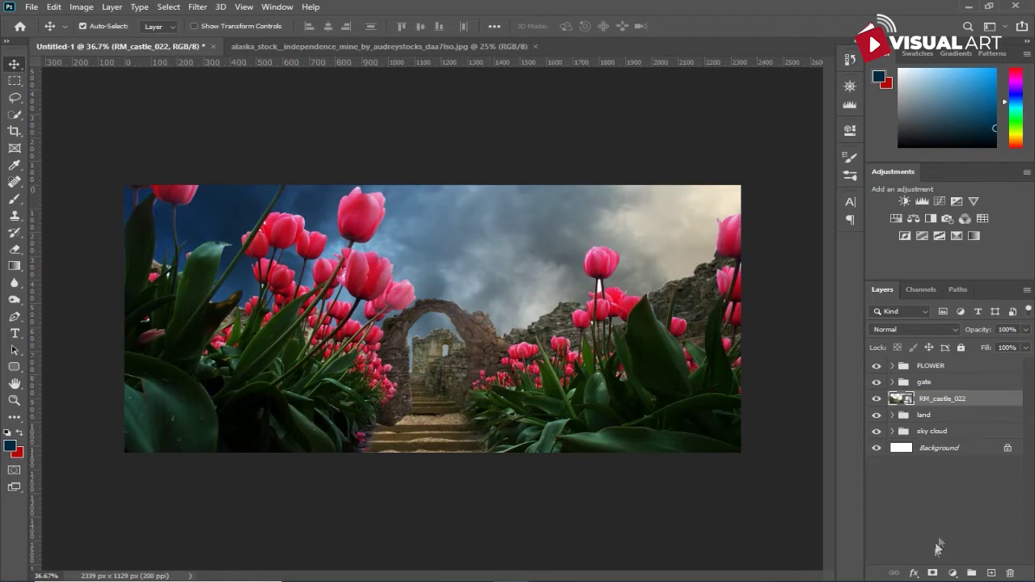
Step: Add a layer mask to the castle image and paint out its lower stairs in black with a soft 250 px brush
{"action": "left_click", "coordinate": [932, 570]}
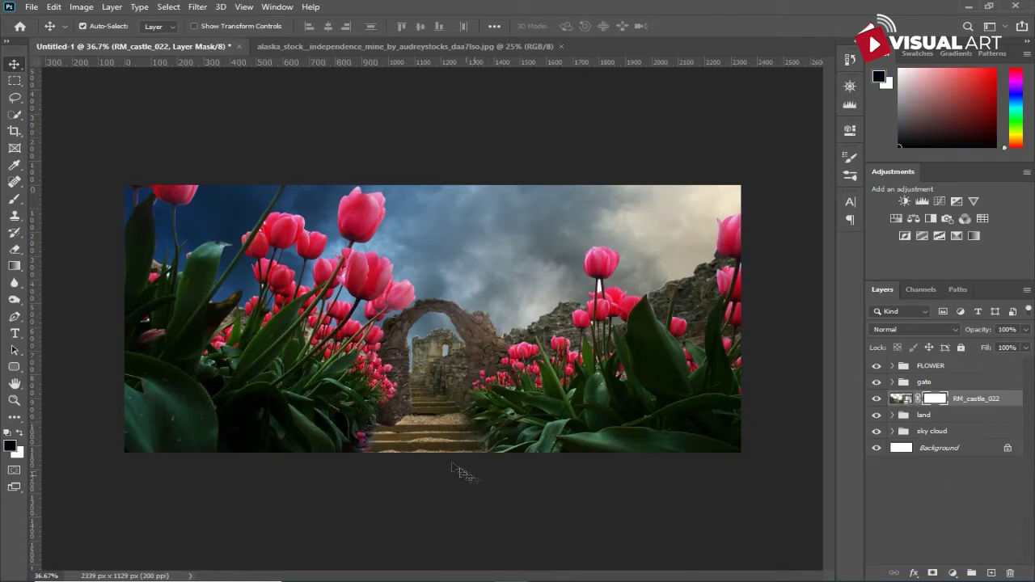
{"action": "left_click", "coordinate": [15, 198]}
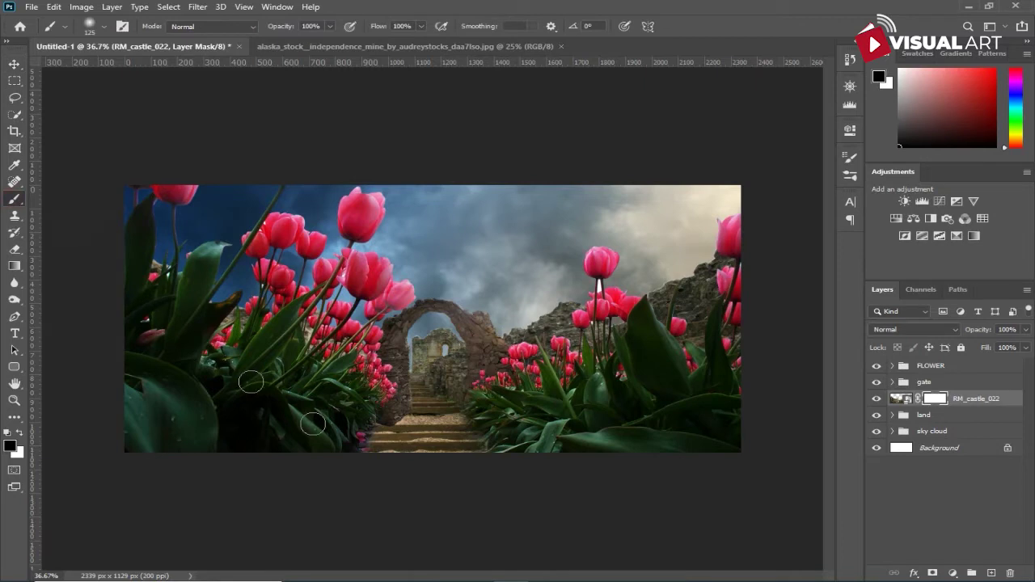
{"action": "key", "text": "bracketright"}
{"action": "key", "text": "bracketright"}
{"action": "key", "text": "bracketright"}
{"action": "key", "text": "bracketright"}
{"action": "mouse_move", "coordinate": [373, 451]}
{"action": "left_mouse_down"}
{"action": "mouse_move", "coordinate": [477, 458]}
{"action": "mouse_move", "coordinate": [400, 445]}
{"action": "mouse_move", "coordinate": [467, 446]}
{"action": "left_mouse_up"}
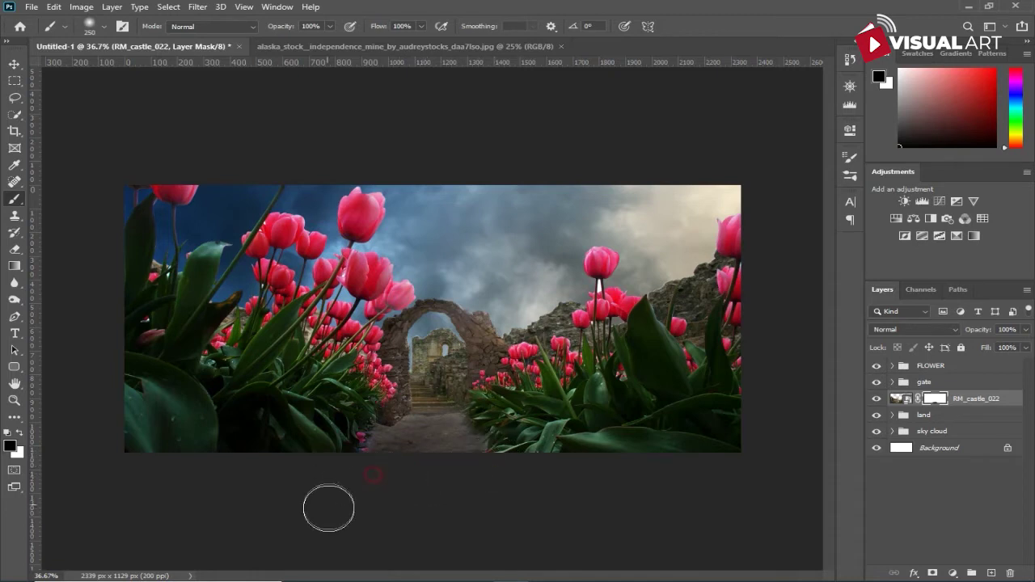
Step: Add a layer mask to the stone archway and blend its base into the path with a black 125 px brush at 51% opacity
{"action": "left_click", "coordinate": [893, 382]}
{"action": "left_click", "coordinate": [939, 434]}
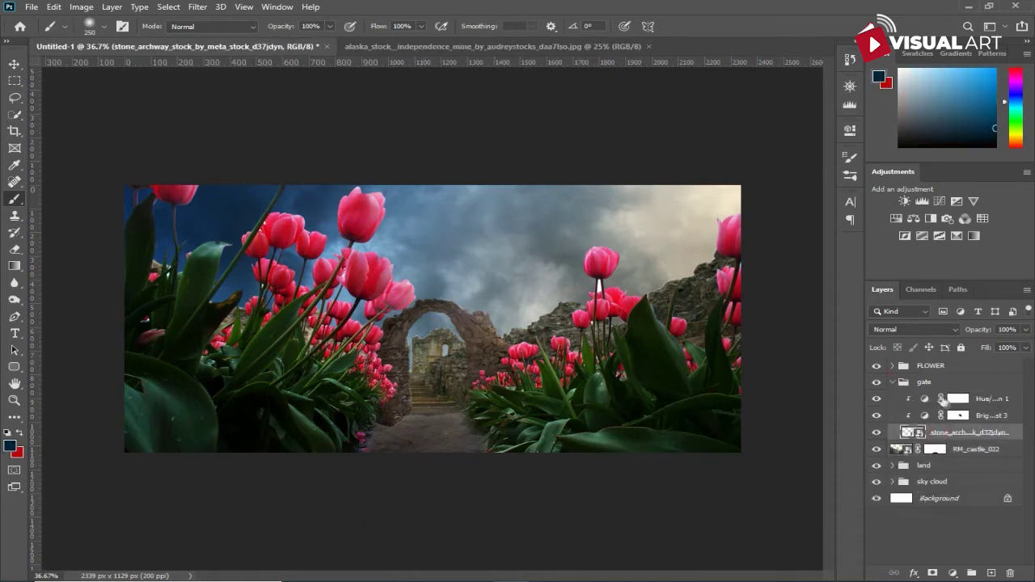
{"action": "left_click", "coordinate": [934, 570]}
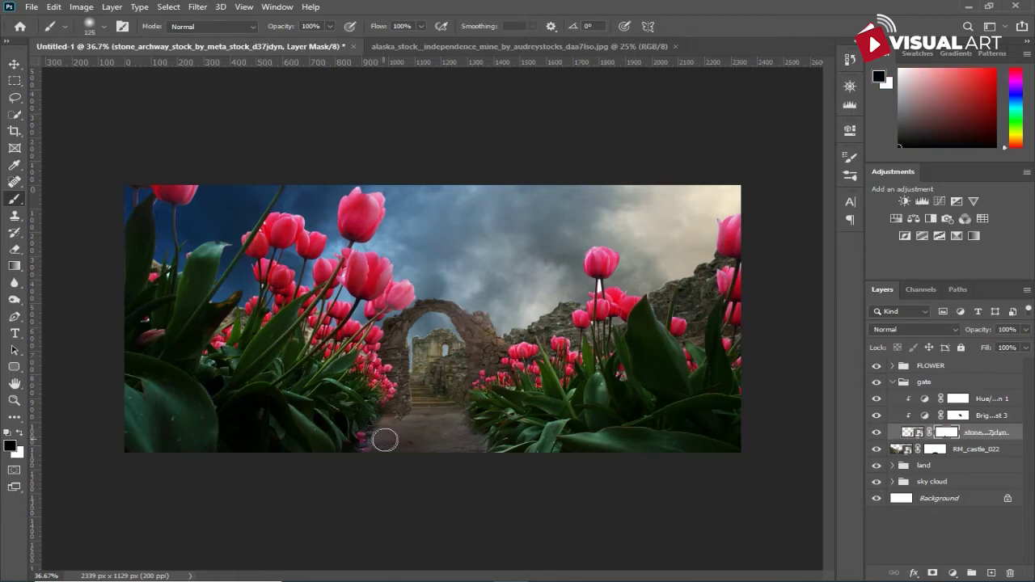
{"action": "key", "text": "ctrl+z"}
{"action": "left_click_drag", "start_coordinate": [292, 27], "coordinate": [258, 36]}
{"action": "mouse_move", "coordinate": [384, 434]}
{"action": "left_mouse_down"}
{"action": "mouse_move", "coordinate": [390, 444]}
{"action": "mouse_move", "coordinate": [416, 418]}
{"action": "mouse_move", "coordinate": [457, 428]}
{"action": "mouse_move", "coordinate": [465, 445]}
{"action": "left_mouse_up"}
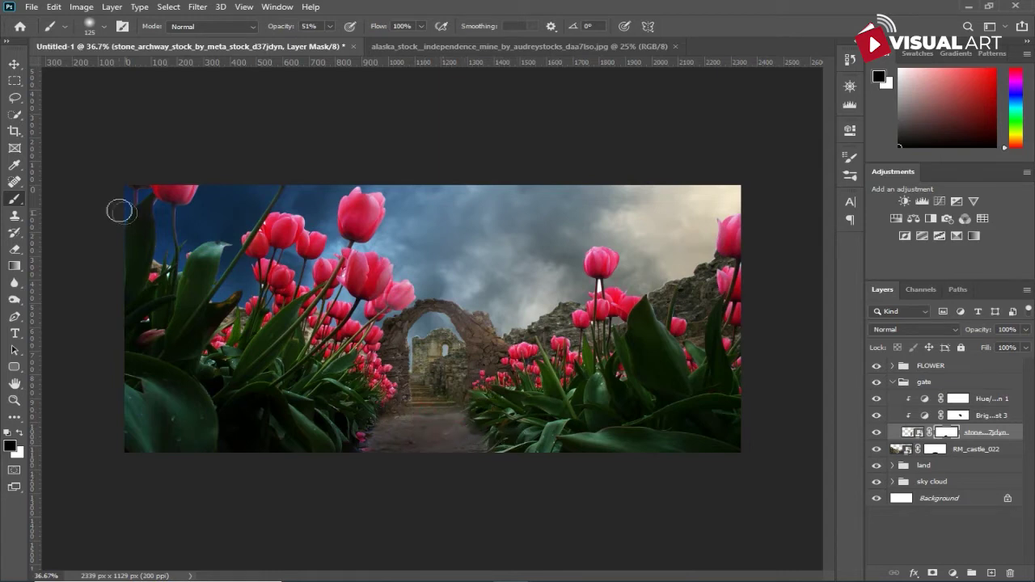
{"action": "left_click", "coordinate": [14, 65]}
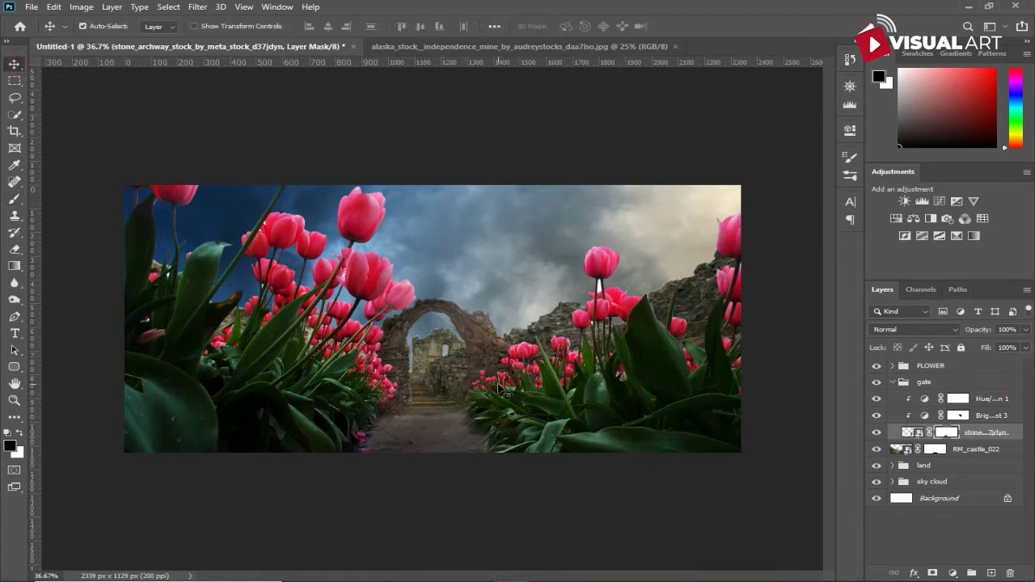
{"action": "left_click", "coordinate": [701, 309]}
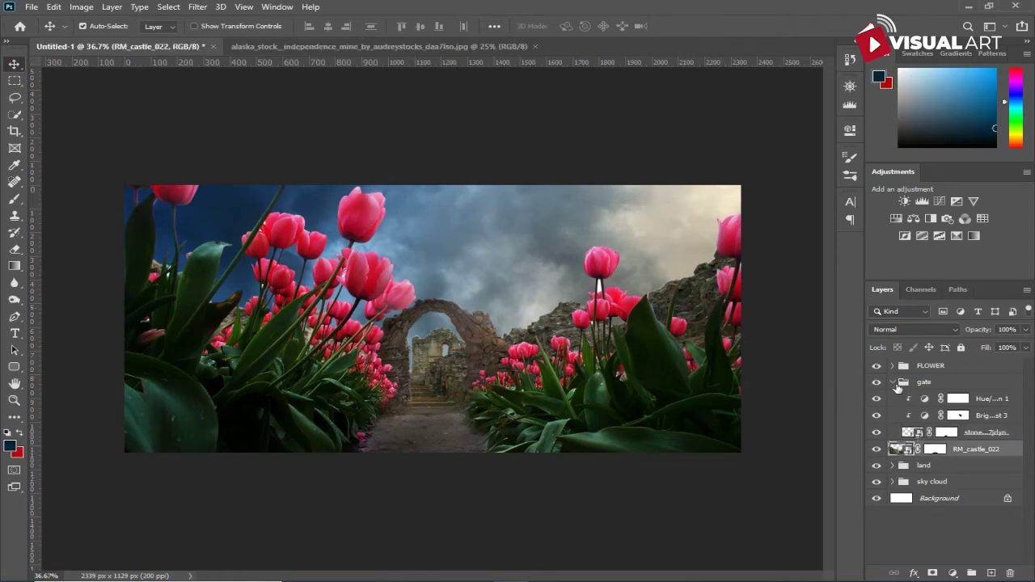
{"action": "left_click", "coordinate": [896, 386]}
{"action": "left_click", "coordinate": [894, 383]}
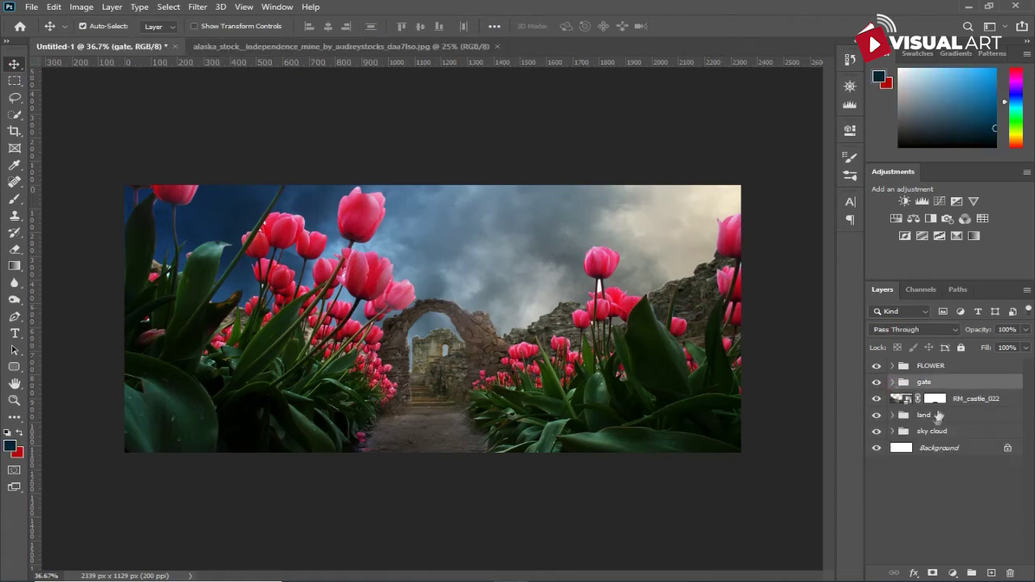
Step: Add a Brightness/Contrast adjustment clipped to the castle image, with brightness -26 and contrast 67
{"action": "left_click", "coordinate": [962, 405]}
{"action": "left_click", "coordinate": [952, 572]}
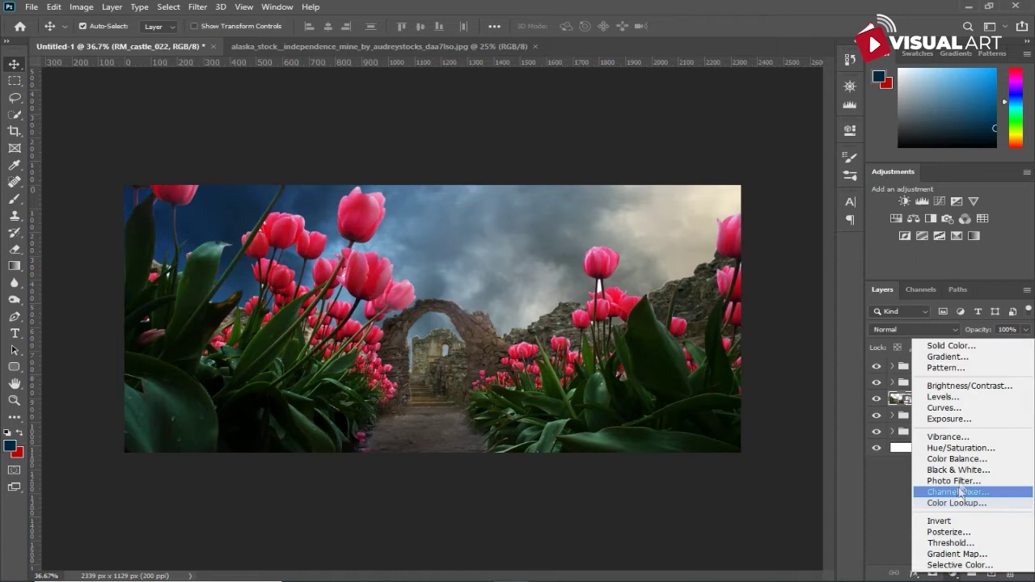
{"action": "left_click", "coordinate": [969, 386]}
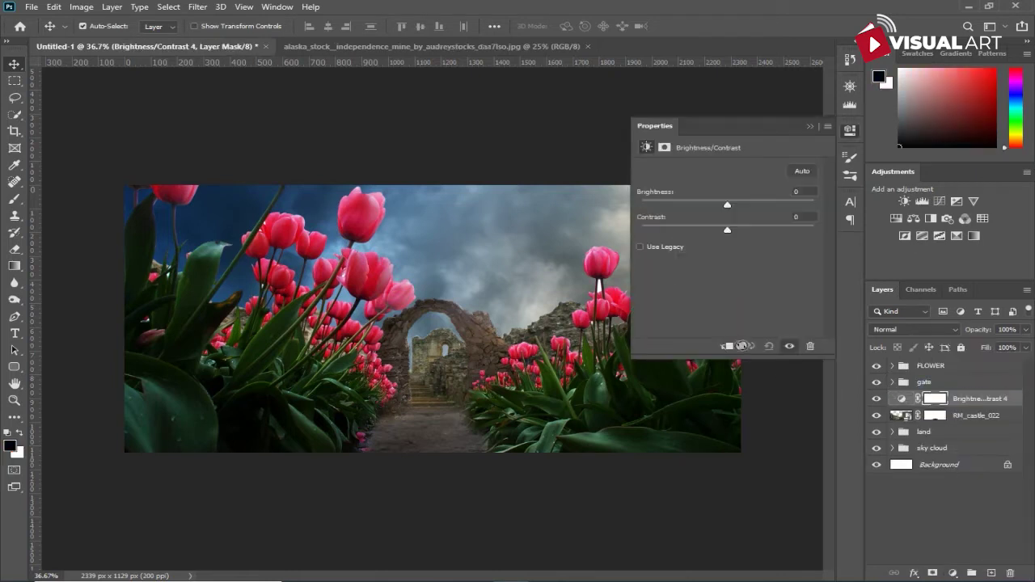
{"action": "left_click", "coordinate": [732, 347]}
{"action": "left_click_drag", "start_coordinate": [745, 232], "coordinate": [775, 232]}
{"action": "left_click_drag", "start_coordinate": [720, 205], "coordinate": [712, 205]}
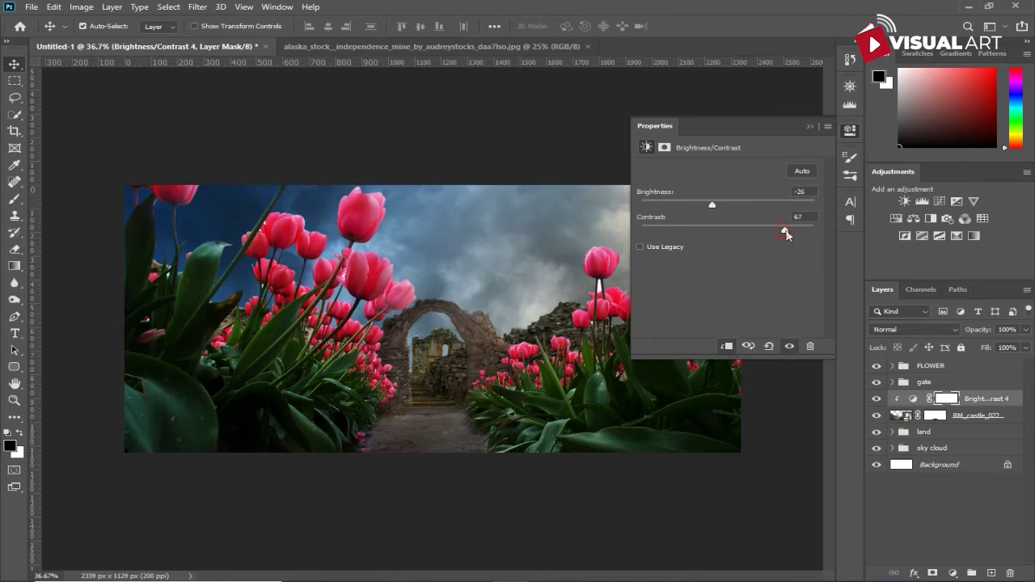
{"action": "left_click", "coordinate": [810, 127]}
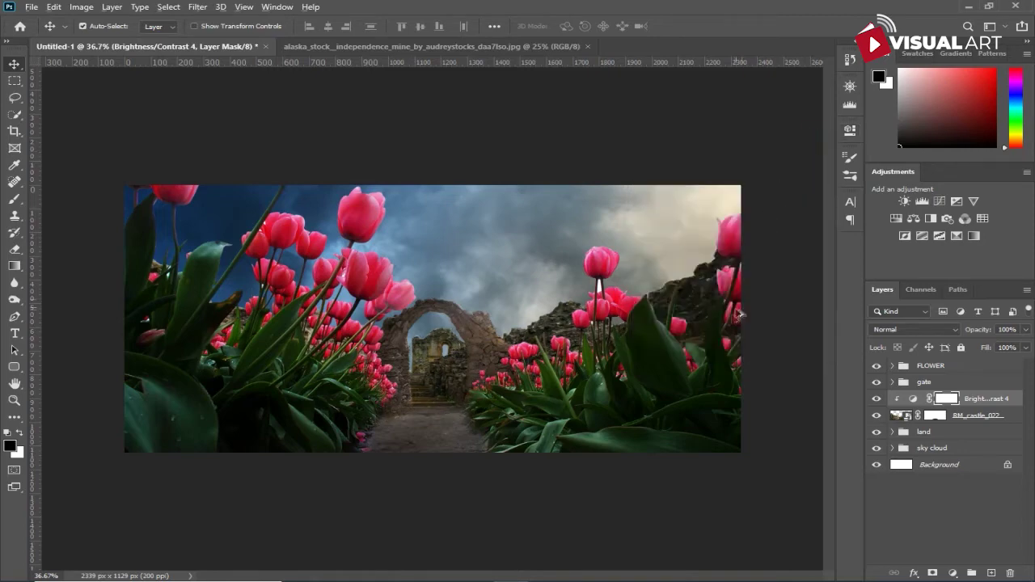
Step: Add a new empty layer above the castle's Brightness/Contrast adjustment and clip it to the castle image
{"action": "scroll", "coordinate": [736, 315], "scroll_direction": "up", "scroll_amount": 1}
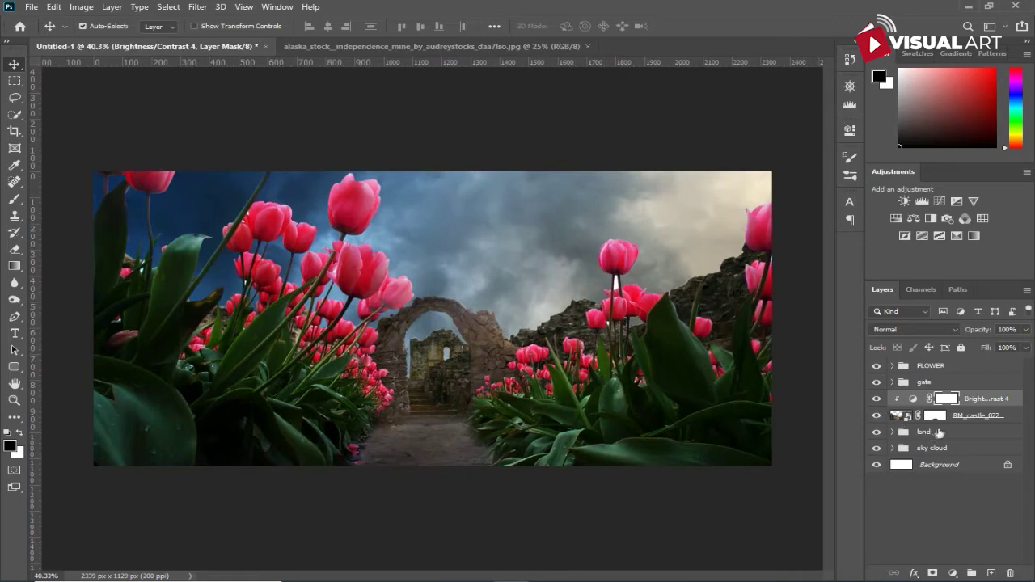
{"action": "left_click", "coordinate": [992, 573]}
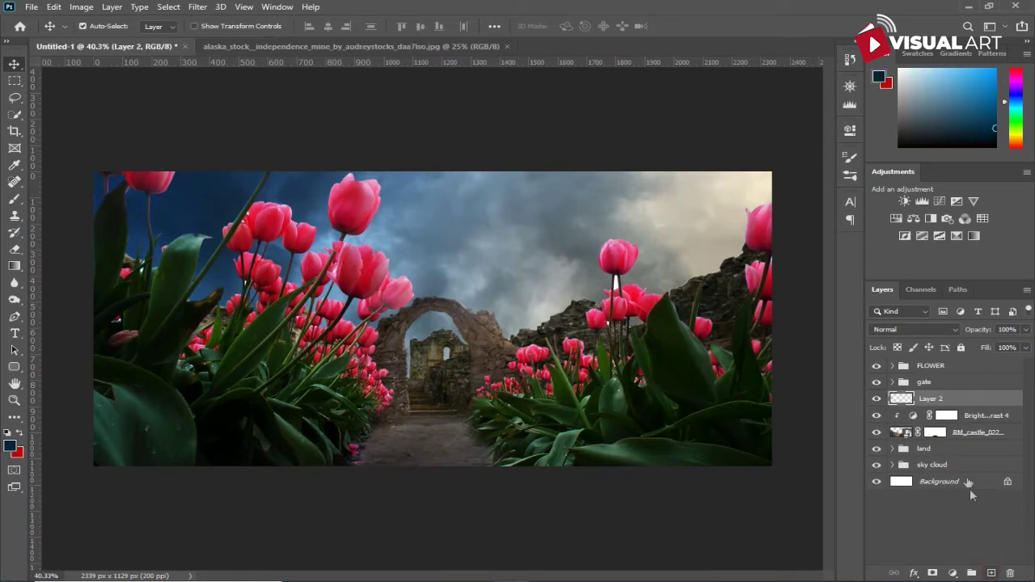
{"action": "right_click", "coordinate": [983, 400]}
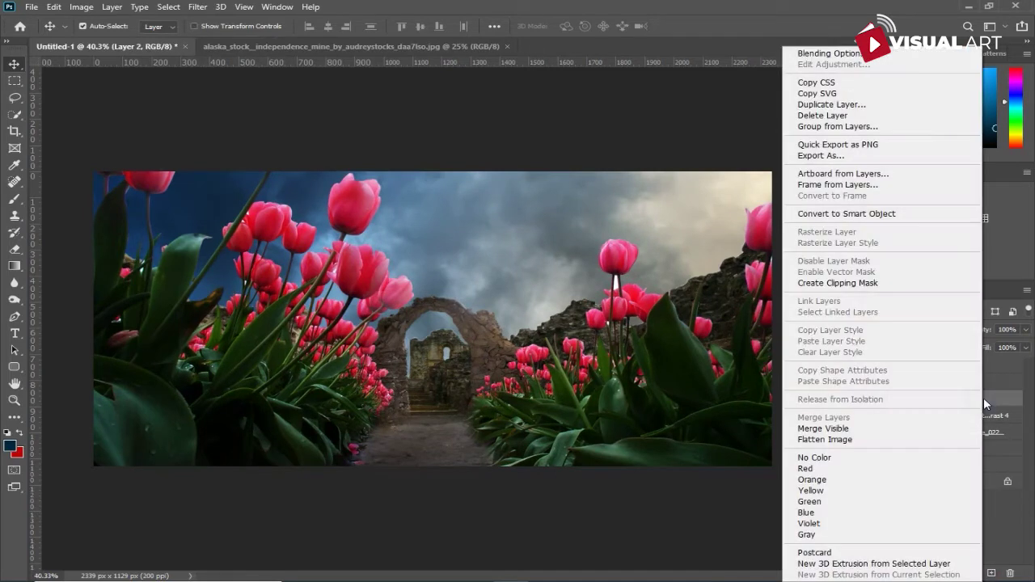
{"action": "left_click", "coordinate": [849, 289]}
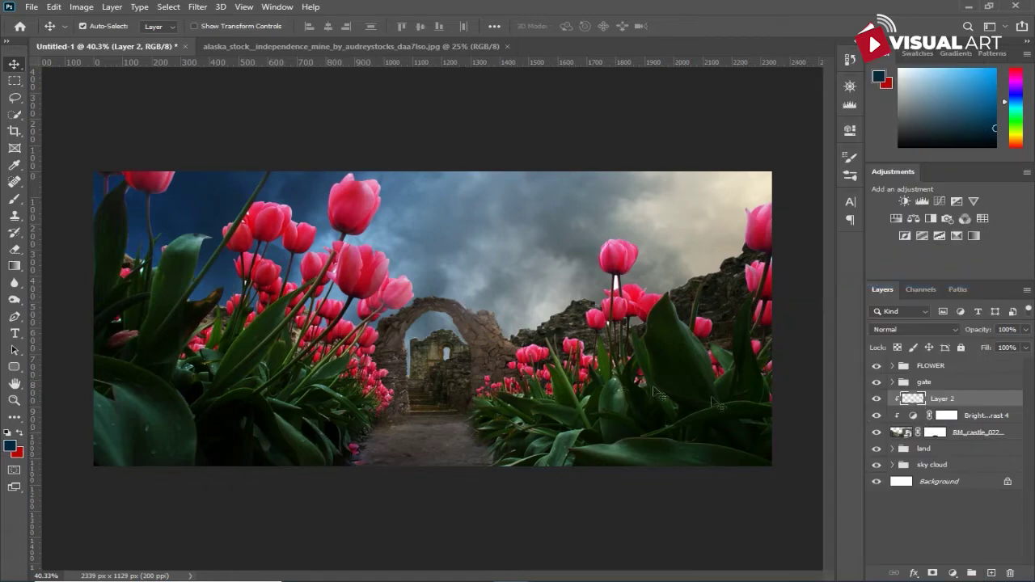
Step: Fill the new clipped layer with 50% Gray in Normal mode at 100% opacity
{"action": "left_click", "coordinate": [55, 7]}
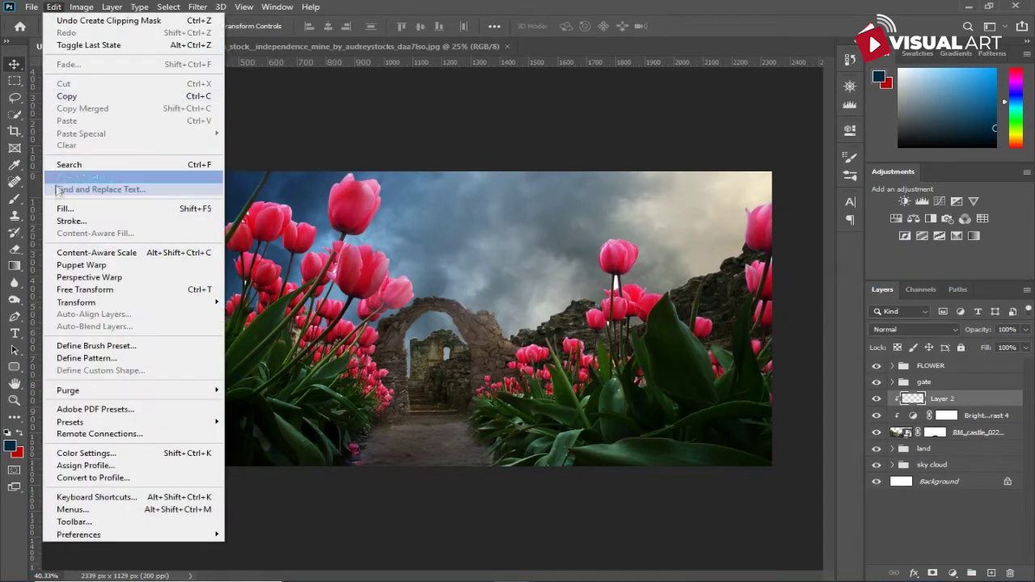
{"action": "left_click", "coordinate": [64, 209]}
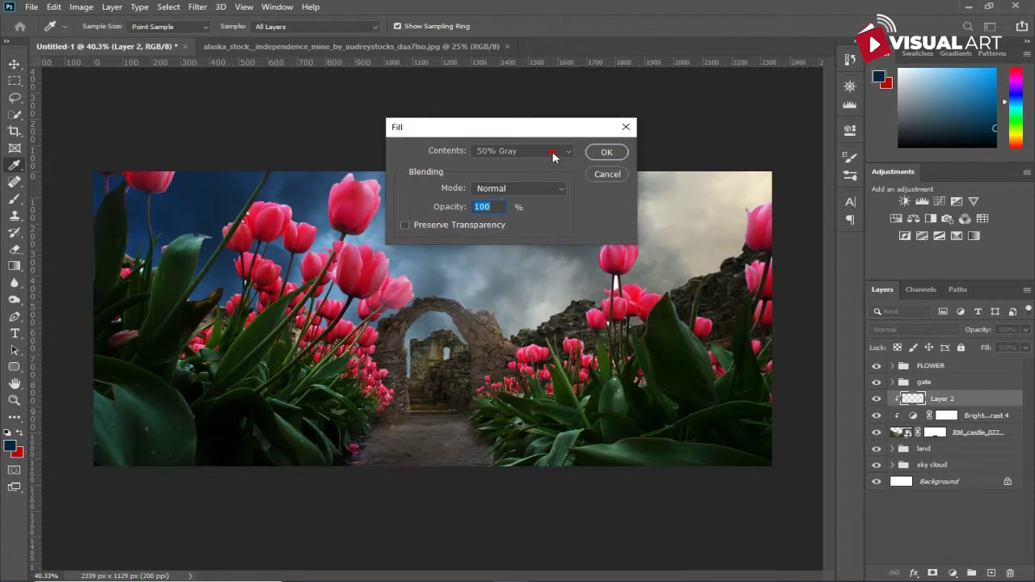
{"action": "left_click", "coordinate": [554, 155]}
{"action": "left_click", "coordinate": [501, 261]}
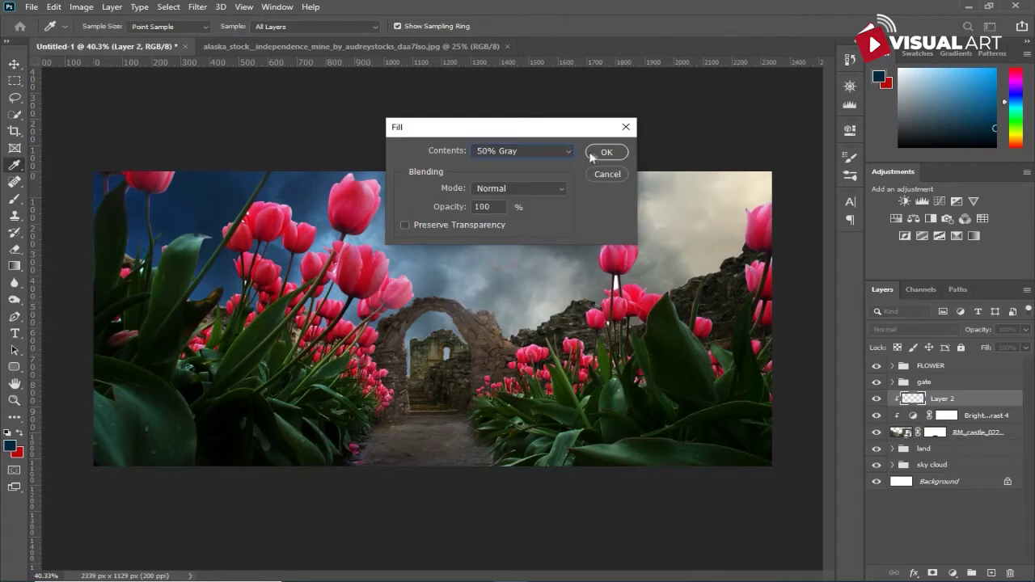
{"action": "left_click", "coordinate": [604, 152]}
Step: Set the blend mode of the gray layer clipped to the castle image to Overlay
{"action": "key", "text": "v"}
{"action": "left_click", "coordinate": [910, 329]}
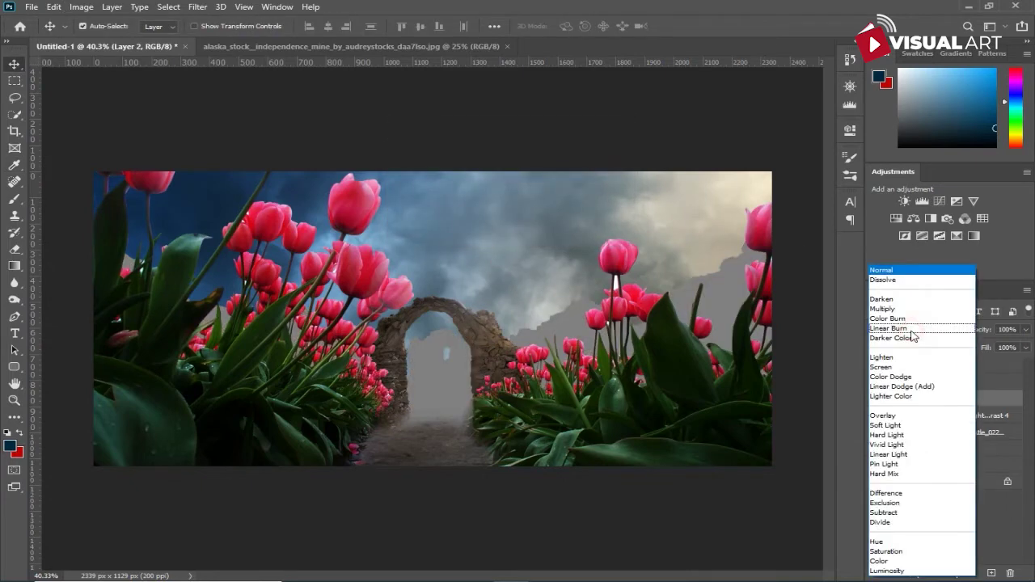
{"action": "left_click", "coordinate": [890, 416]}
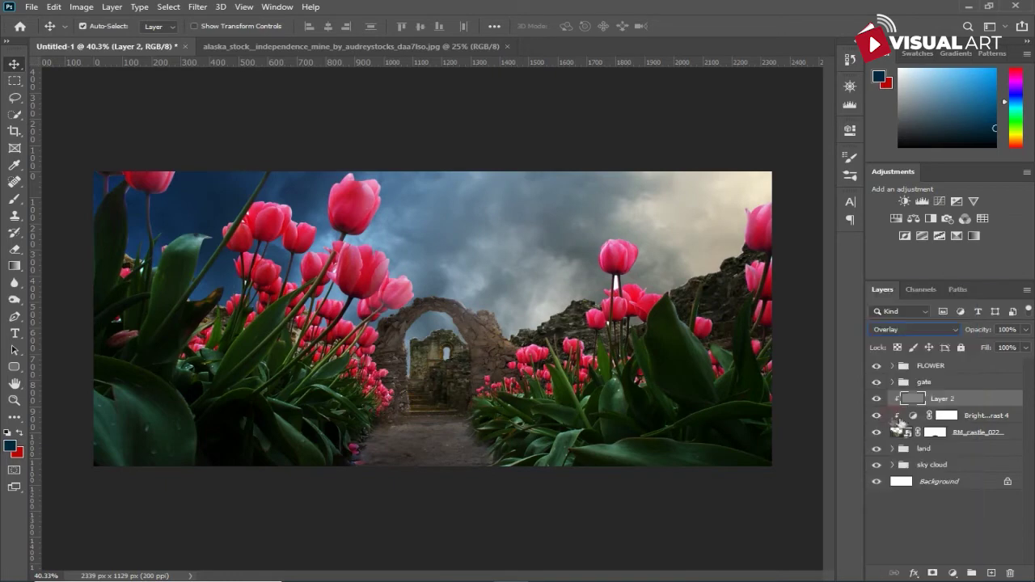
Step: Lighten the castle ruins' upper edges on the gray layer using the Dodge tool with a 50 px brush, Midtones range and 100% exposure
{"action": "left_click", "coordinate": [14, 298]}
{"action": "left_click", "coordinate": [56, 297]}
{"action": "scroll", "coordinate": [561, 294], "scroll_direction": "up", "scroll_amount": 3}
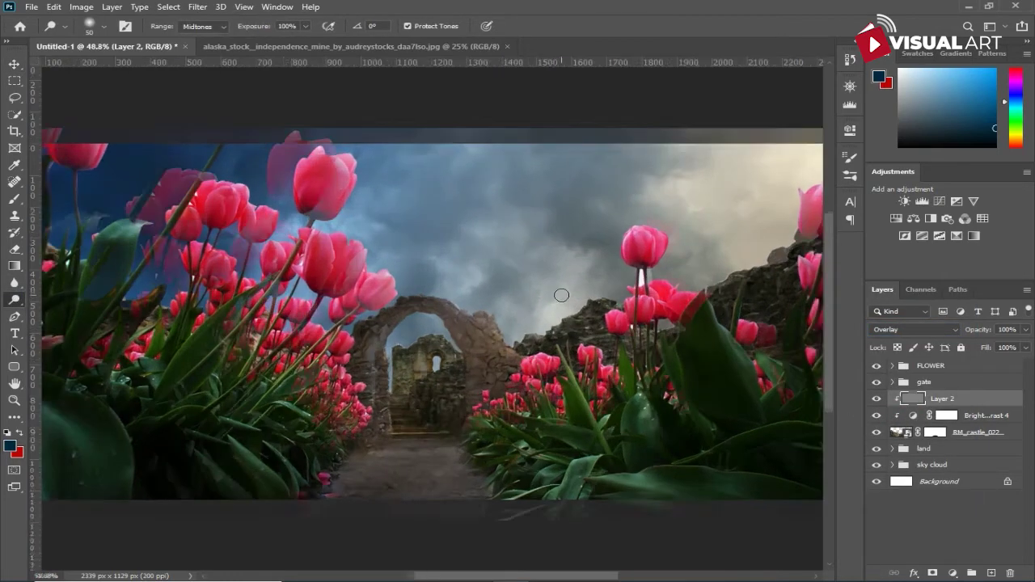
{"action": "left_click_drag", "start_coordinate": [765, 274], "coordinate": [603, 289]}
{"action": "left_click_drag", "start_coordinate": [647, 256], "coordinate": [563, 308]}
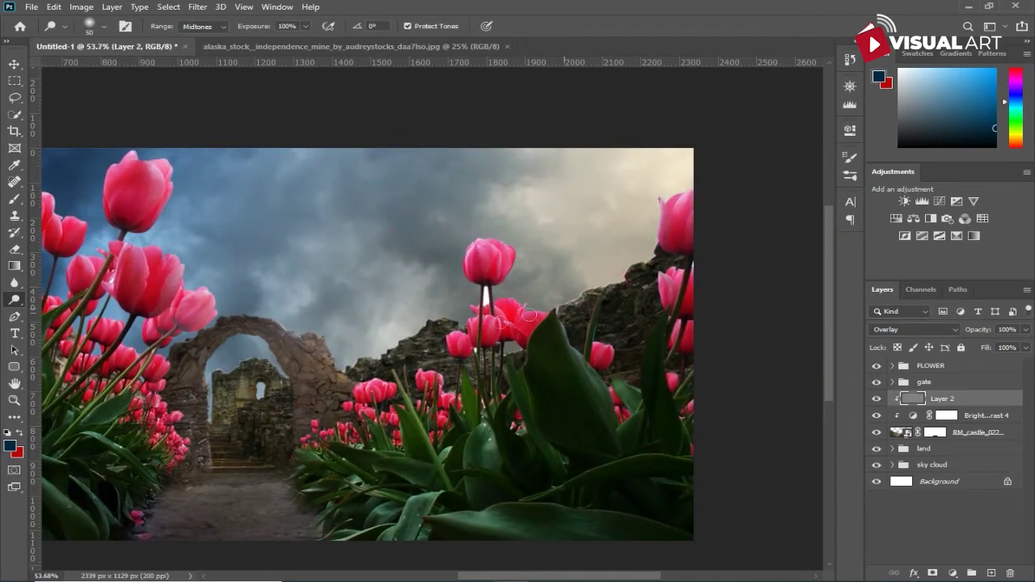
{"action": "left_click", "coordinate": [443, 321]}
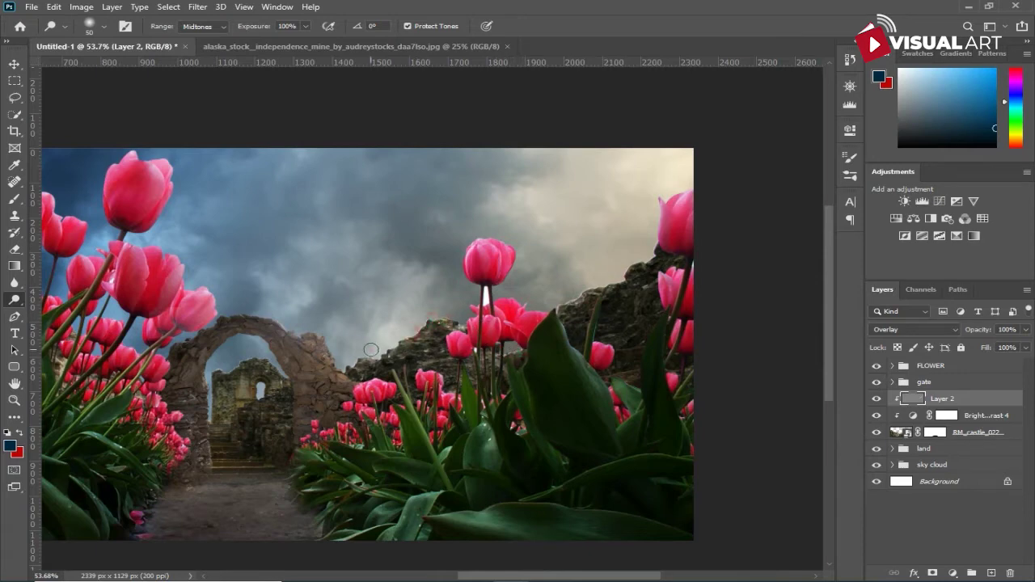
{"action": "left_click", "coordinate": [266, 365]}
{"action": "left_click_drag", "start_coordinate": [366, 364], "coordinate": [429, 342]}
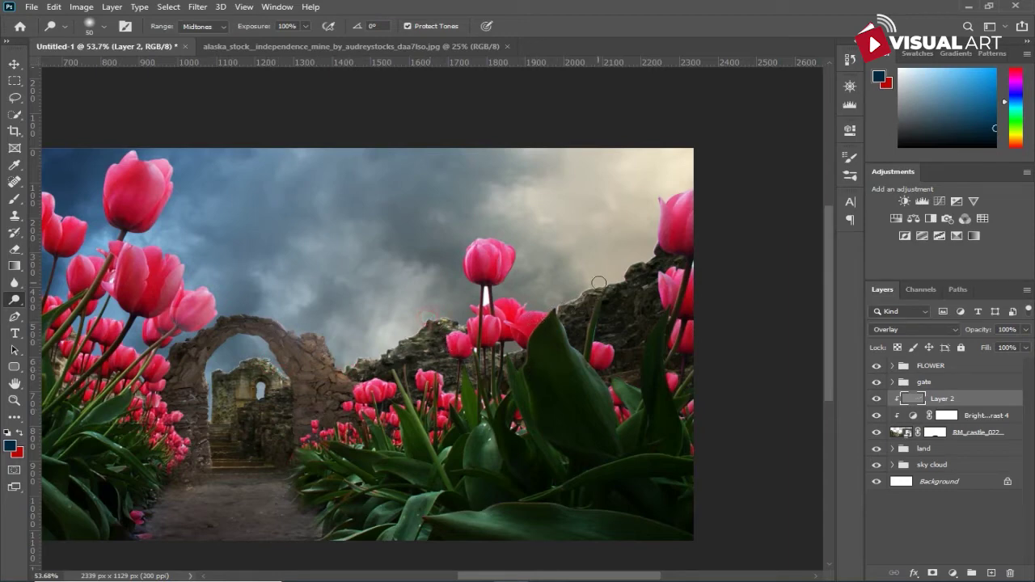
Step: Paint black on the castle's Brightness/Contrast mask along the wall tops with a soft 200 px and 150 px brush at 100% opacity
{"action": "left_click", "coordinate": [944, 416]}
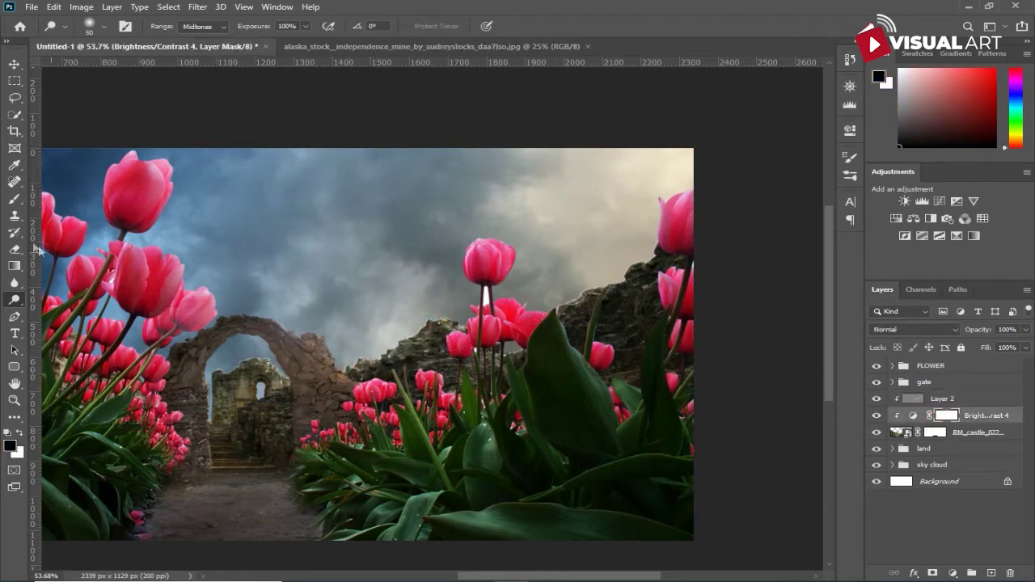
{"action": "left_click", "coordinate": [14, 199]}
{"action": "left_click_drag", "start_coordinate": [625, 260], "coordinate": [603, 268]}
{"action": "left_click_drag", "start_coordinate": [275, 25], "coordinate": [336, 29]}
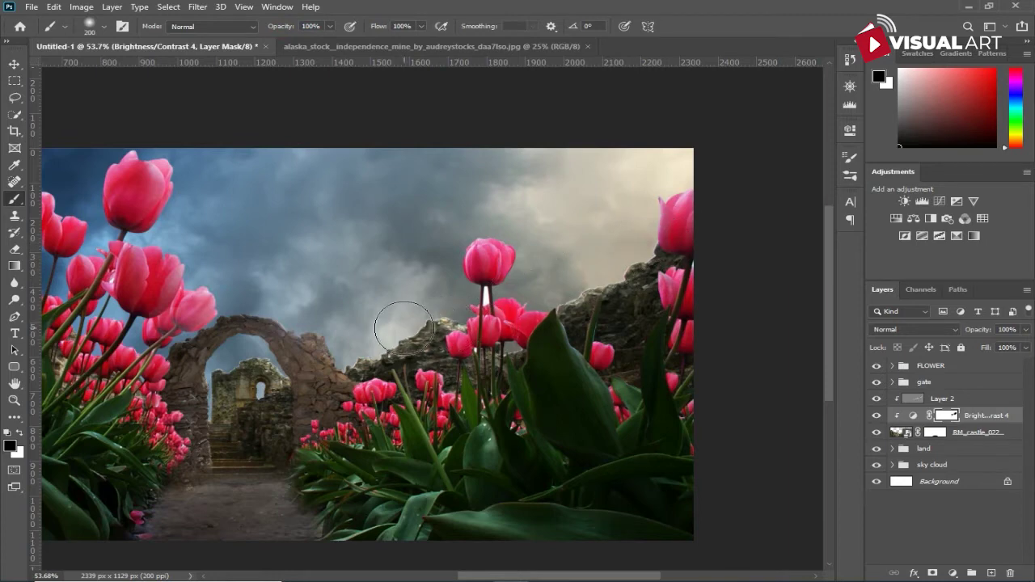
{"action": "key", "text": "bracketleft"}
{"action": "key", "text": "bracketleft"}
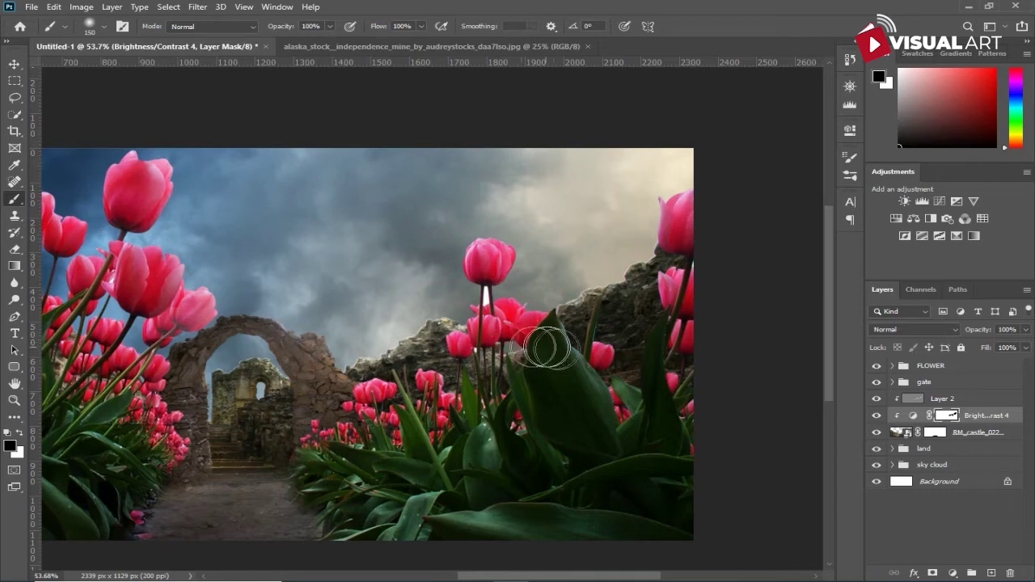
{"action": "scroll", "coordinate": [530, 347], "scroll_direction": "down", "scroll_amount": 1}
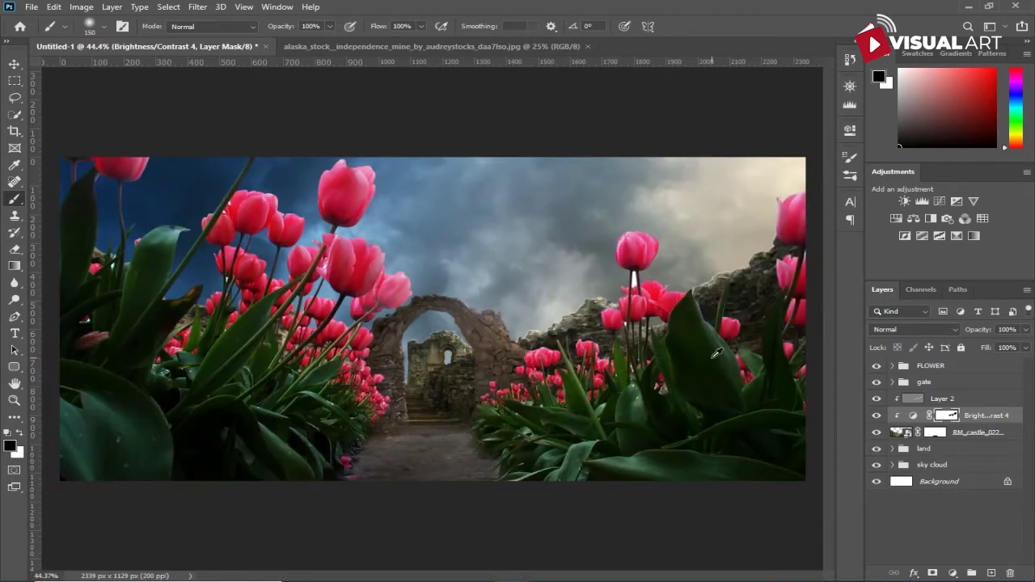
{"action": "scroll", "coordinate": [716, 353], "scroll_direction": "up", "scroll_amount": 1}
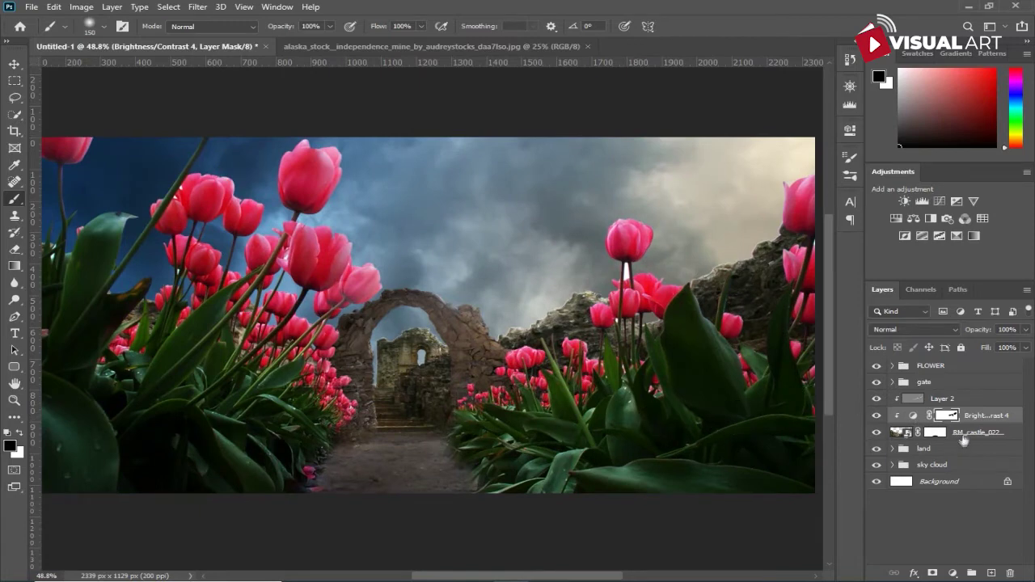
Step: Group the gray layer, the Brightness/Contrast adjustment and the castle image, and name the group "ruin"
{"action": "left_click", "coordinate": [963, 402]}
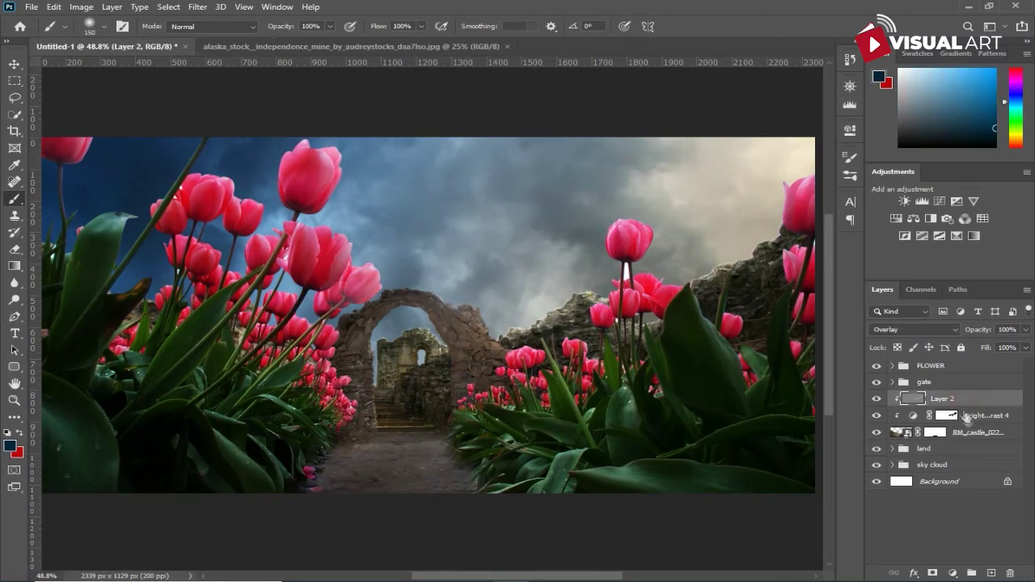
{"action": "left_click", "coordinate": [977, 433], "text": "shift"}
{"action": "key", "text": "ctrl+g"}
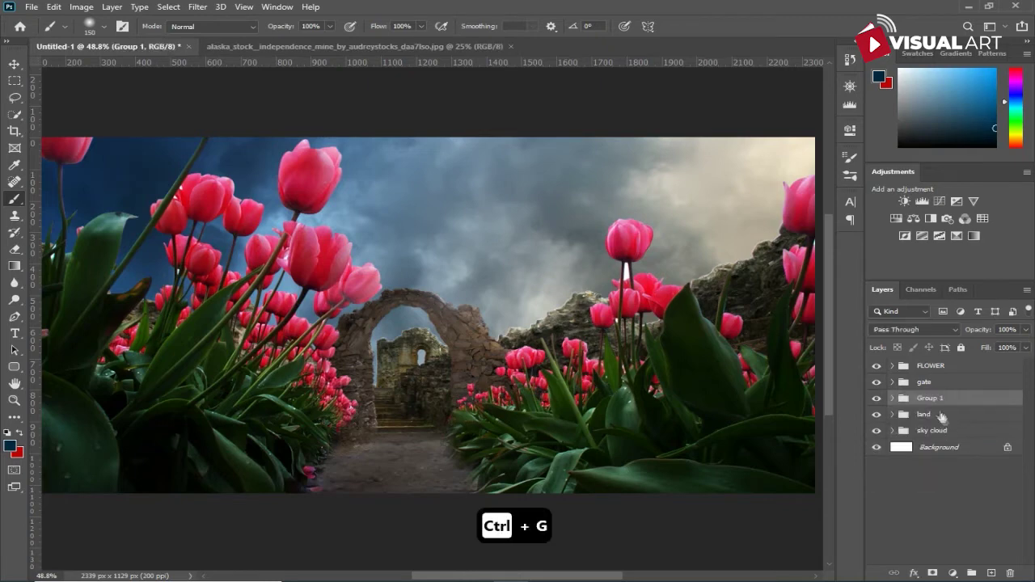
{"action": "double_click", "coordinate": [930, 399]}
{"action": "type", "text": "ruin"}
{"action": "key", "text": "Return"}
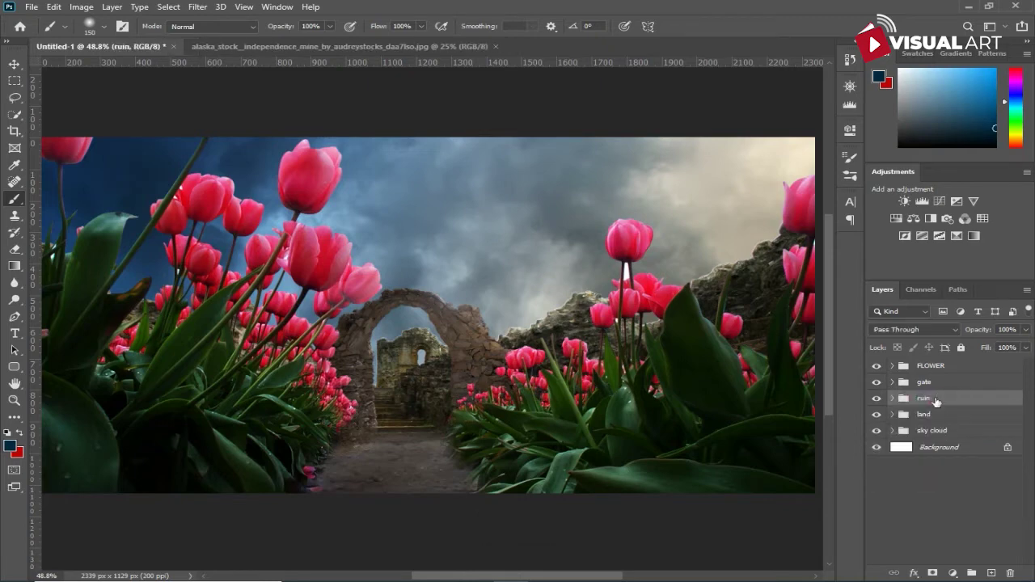
Step: Add a new empty layer directly above the stone archway image inside the gate group, clipped to the archway
{"action": "left_click", "coordinate": [893, 383]}
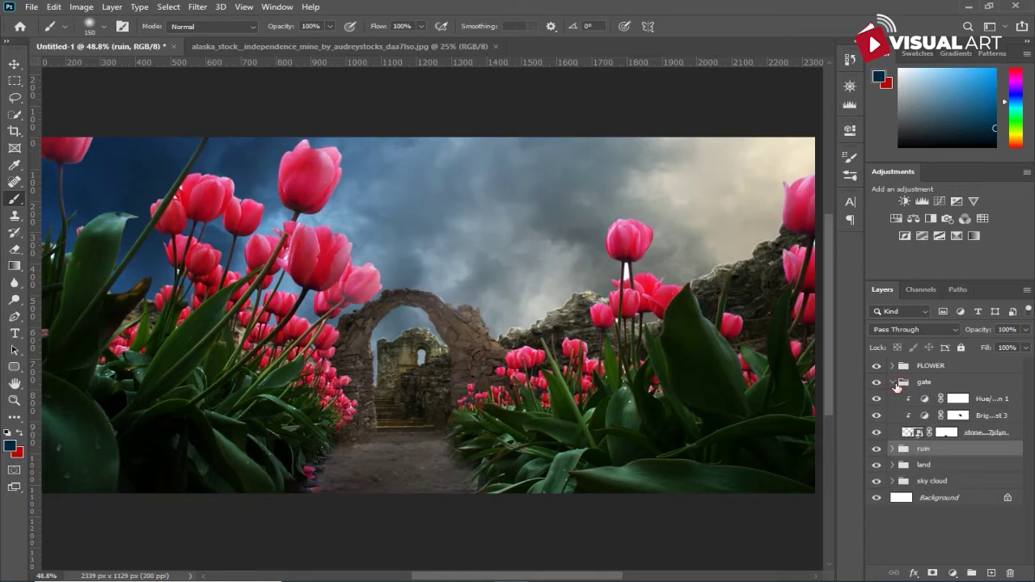
{"action": "left_click", "coordinate": [985, 435]}
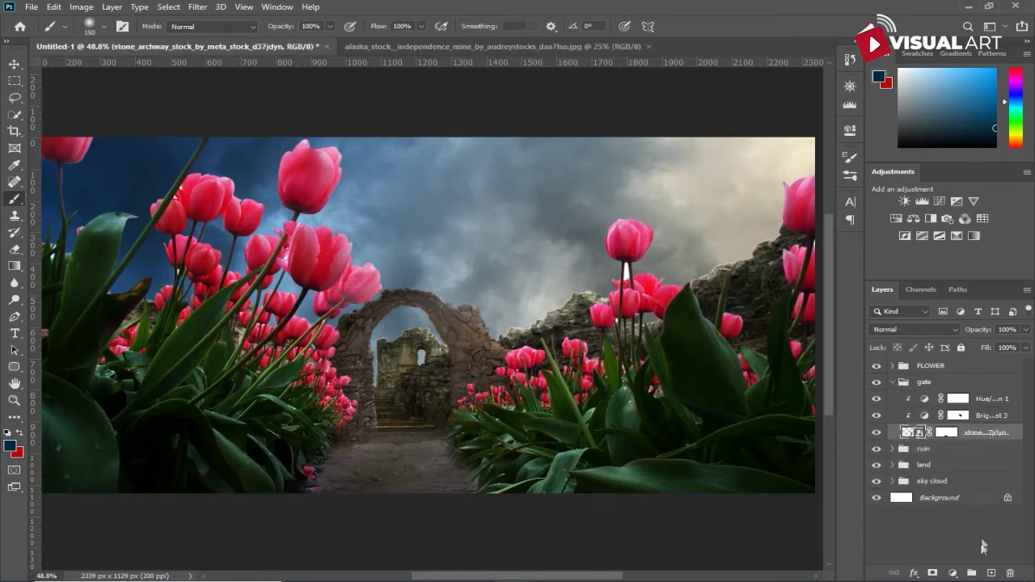
{"action": "left_click", "coordinate": [990, 572]}
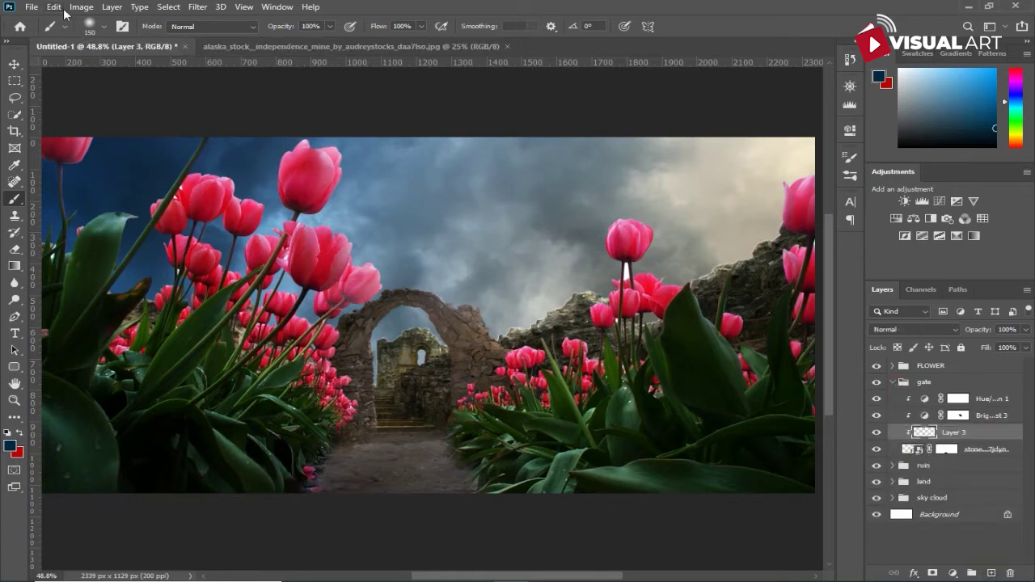
Step: Fill the archway's clipped layer with 50% Gray at 100% opacity and set its blend mode to Overlay
{"action": "left_click", "coordinate": [54, 7]}
{"action": "left_click", "coordinate": [81, 209]}
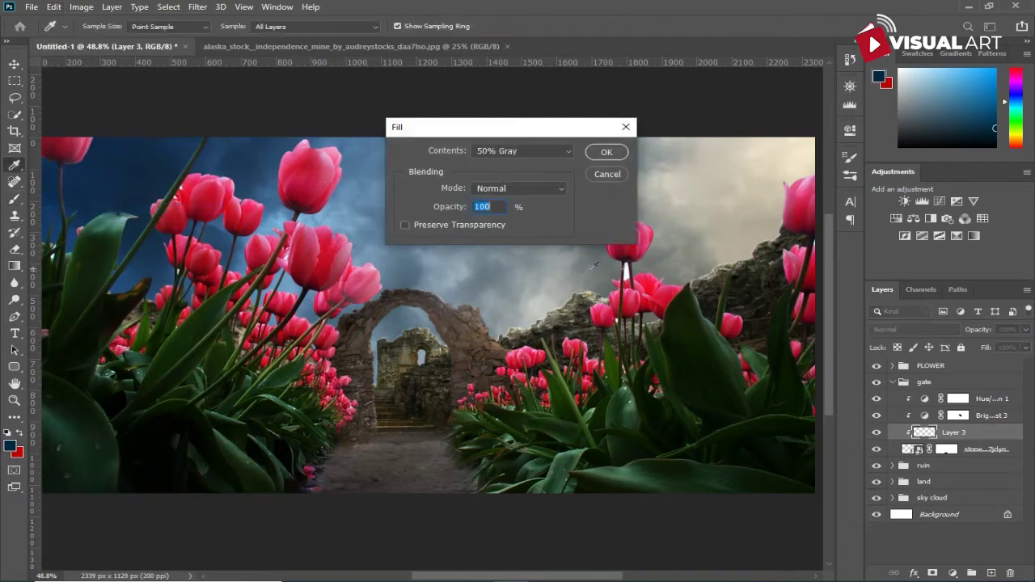
{"action": "left_click", "coordinate": [606, 152]}
{"action": "key", "text": "b"}
{"action": "left_click", "coordinate": [893, 330]}
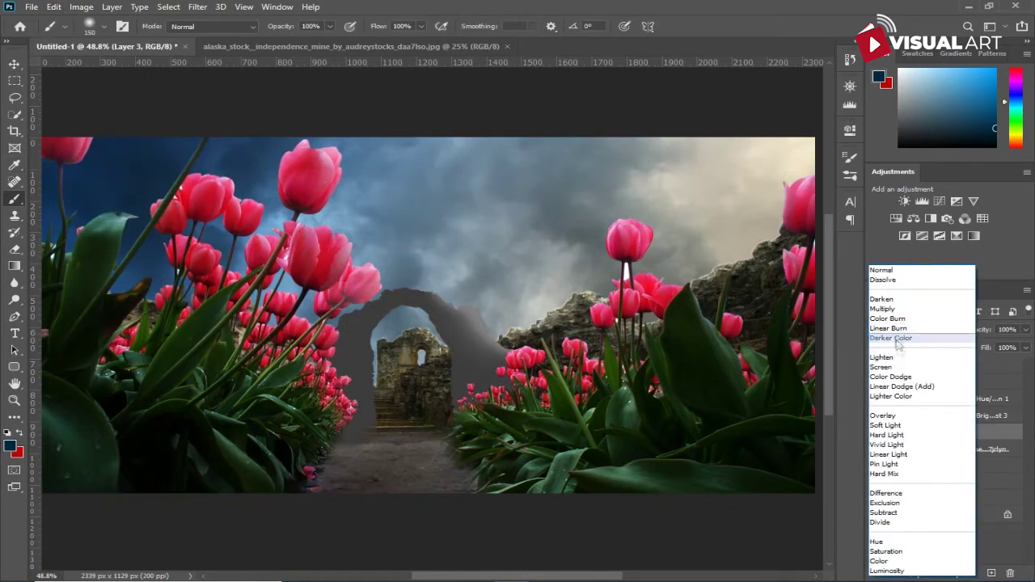
{"action": "left_click", "coordinate": [883, 415]}
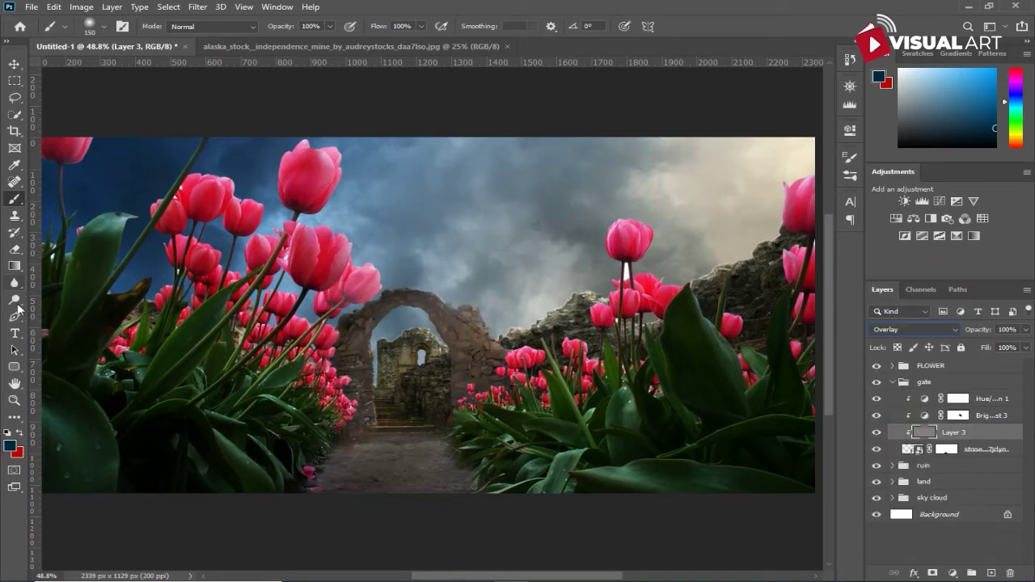
Step: Darken parts of the stone archway on its gray layer using the Burn tool with Midtones range, 81% exposure and a brush reduced to 175 px
{"action": "left_click_drag", "start_coordinate": [14, 299], "coordinate": [49, 314]}
{"action": "left_click", "coordinate": [48, 314]}
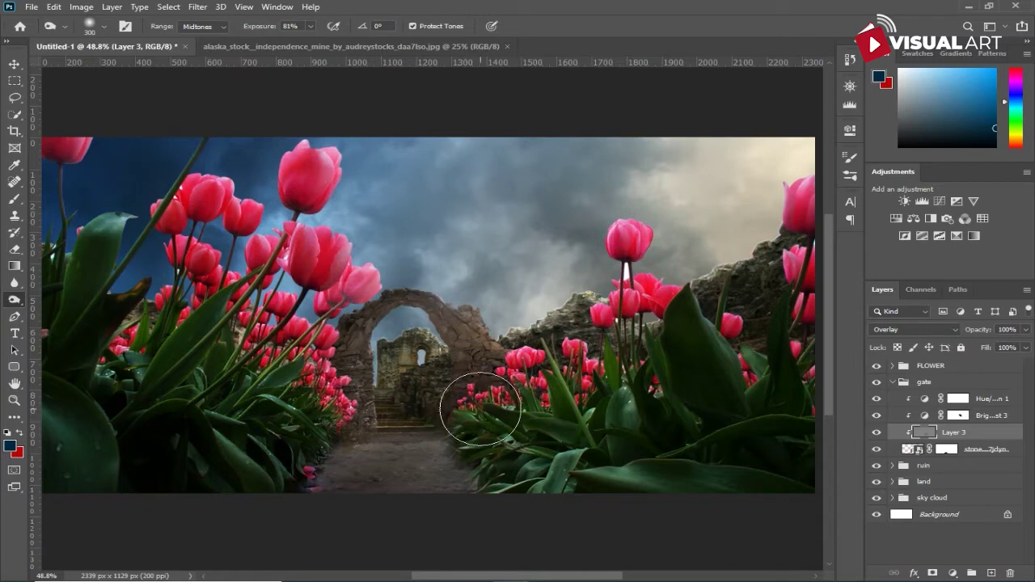
{"action": "key", "text": "bracketleft"}
{"action": "key", "text": "bracketleft"}
{"action": "key", "text": "bracketleft"}
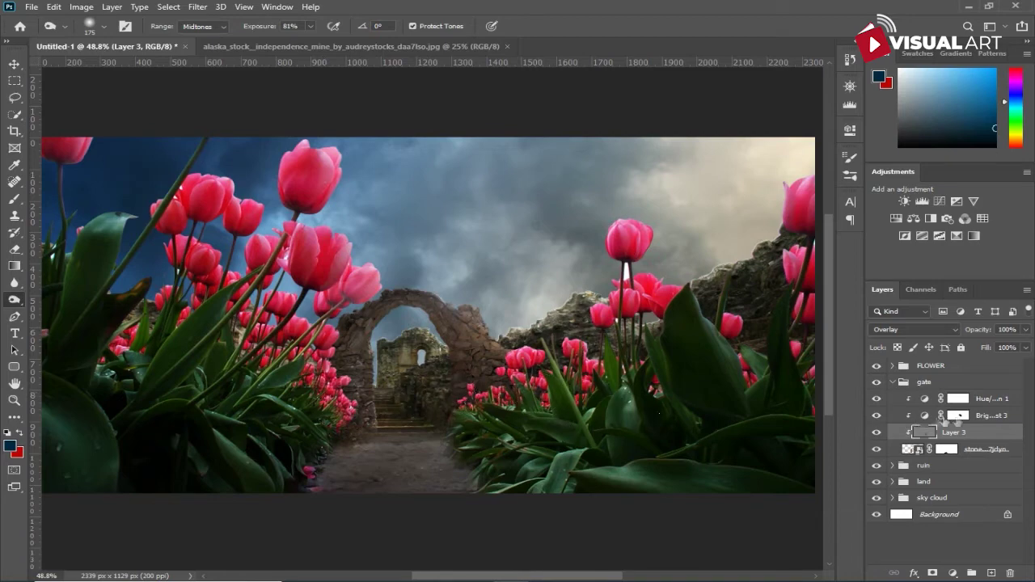
Step: Add a Color Balance adjustment clipped to the stone archway and shift its midtones slightly towards cyan
{"action": "left_click", "coordinate": [951, 573]}
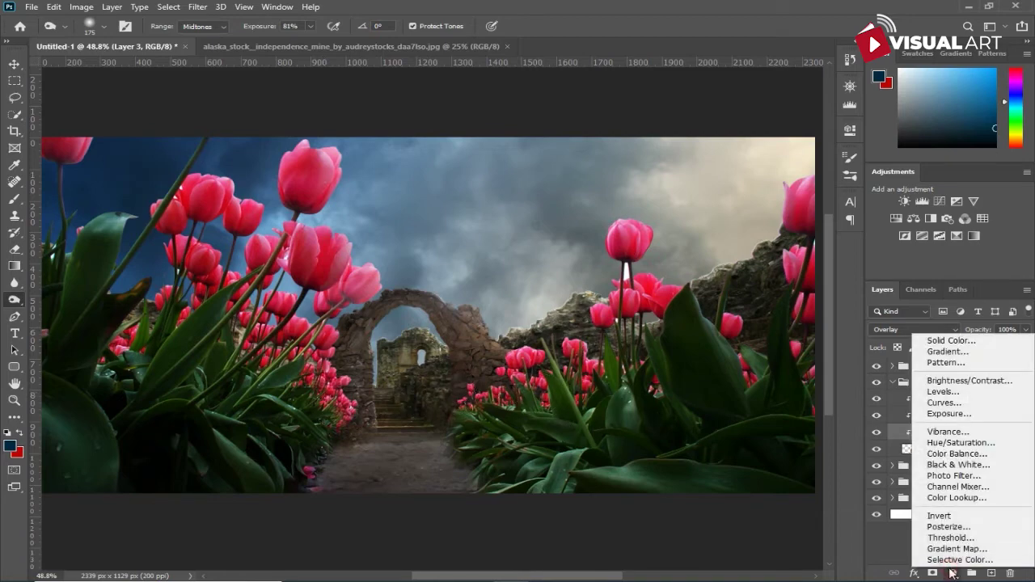
{"action": "left_click", "coordinate": [962, 456]}
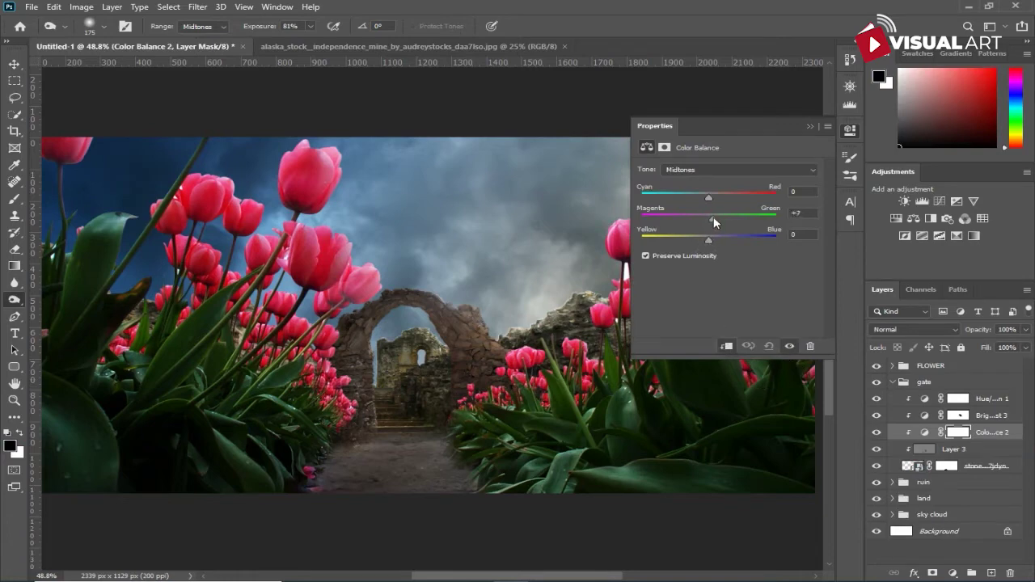
{"action": "left_click_drag", "start_coordinate": [715, 220], "coordinate": [724, 240]}
{"action": "key", "text": "ctrl+z"}
{"action": "left_click_drag", "start_coordinate": [700, 199], "coordinate": [698, 199]}
{"action": "left_click", "coordinate": [811, 126]}
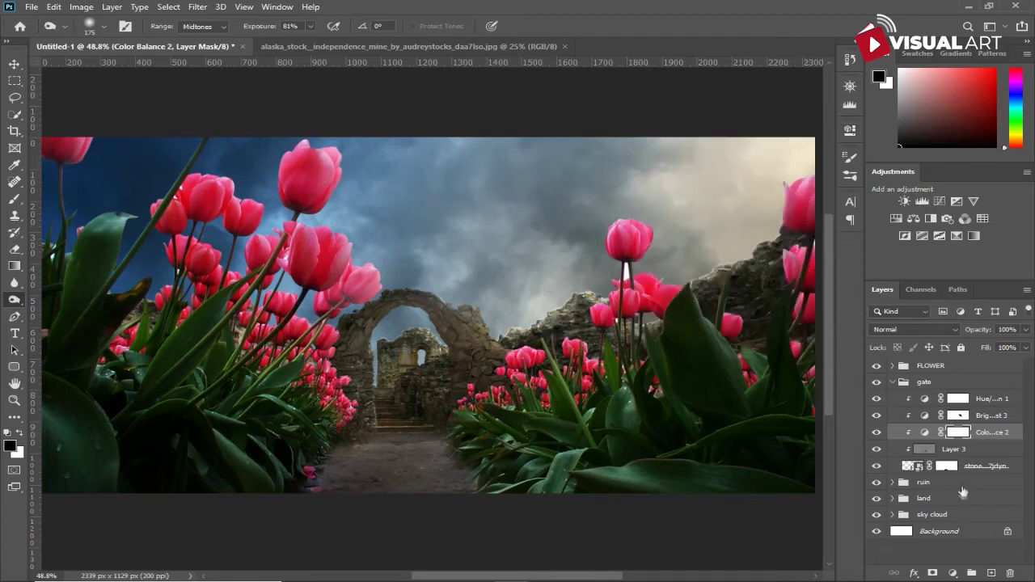
Step: Add a new clipped layer above the archway's Color Balance adjustment and try shading the arch with a dark blue 150 px brush at 32% opacity
{"action": "left_click", "coordinate": [989, 573]}
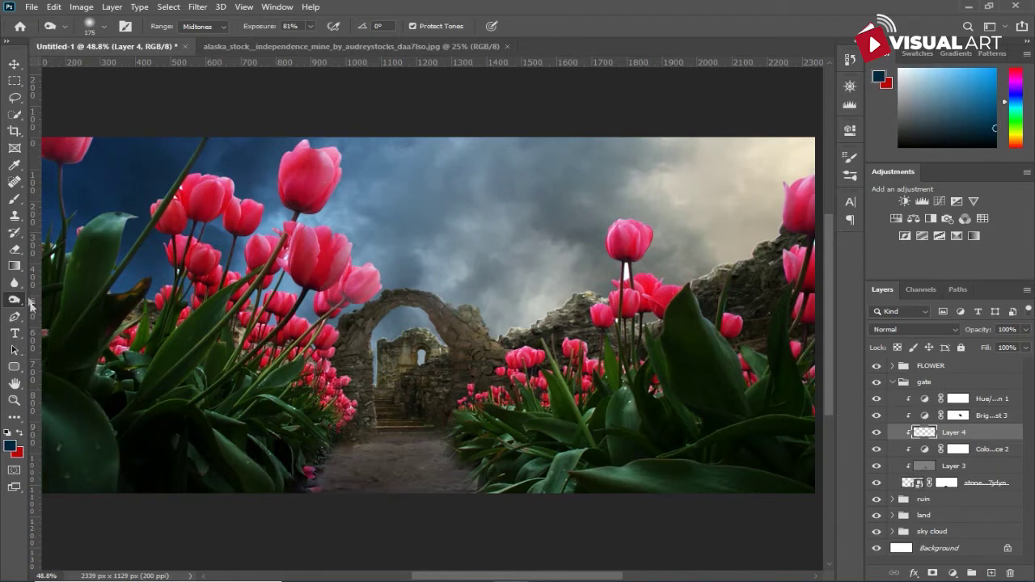
{"action": "left_click", "coordinate": [14, 202]}
{"action": "left_click_drag", "start_coordinate": [283, 27], "coordinate": [233, 34]}
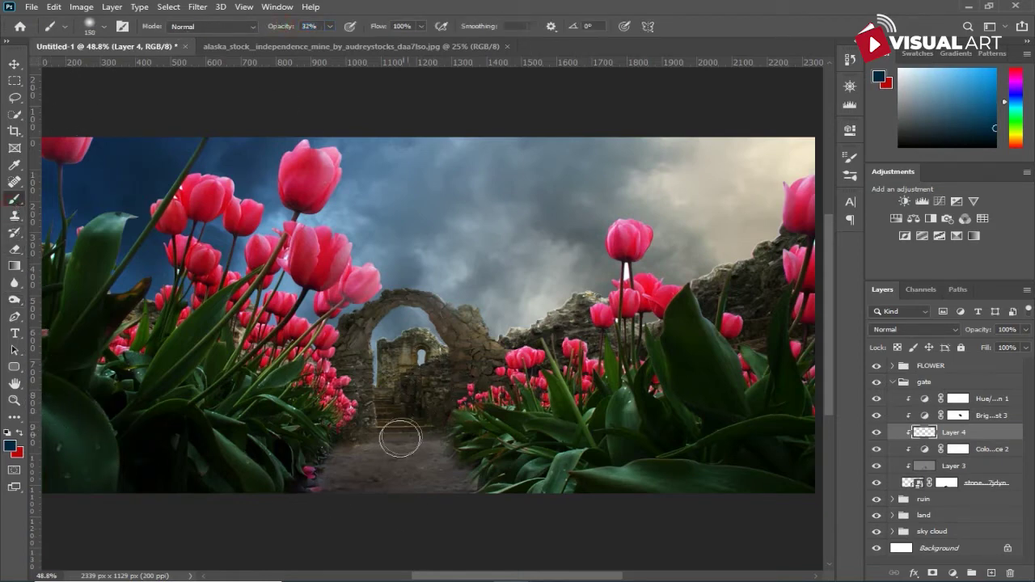
{"action": "key", "text": "ctrl+z"}
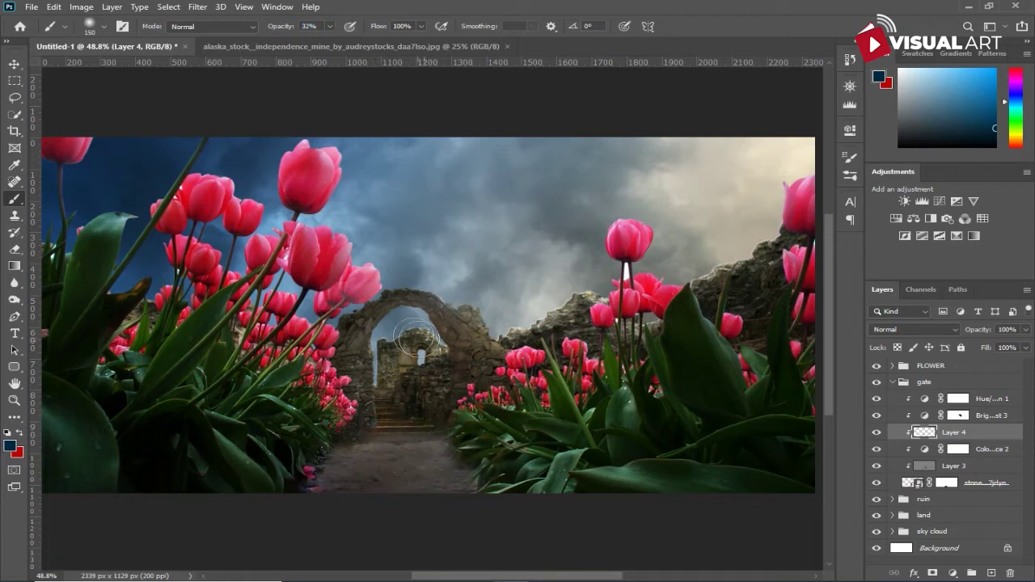
{"action": "key", "text": "ctrl+z"}
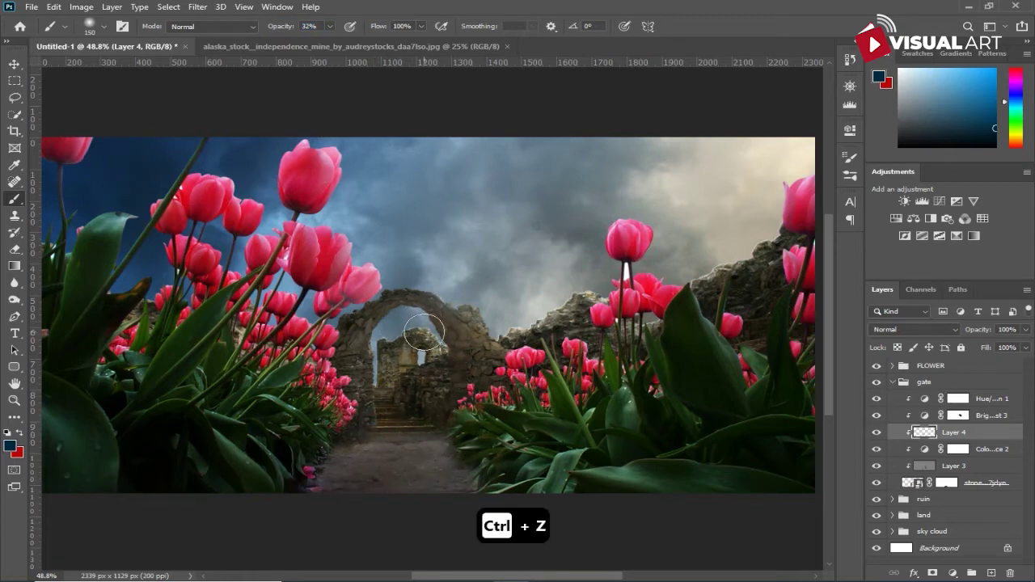
Step: Shade the stone archway on the new clipped layer with a dark blue 100 px brush at 15% opacity
{"action": "left_click_drag", "start_coordinate": [284, 27], "coordinate": [266, 32]}
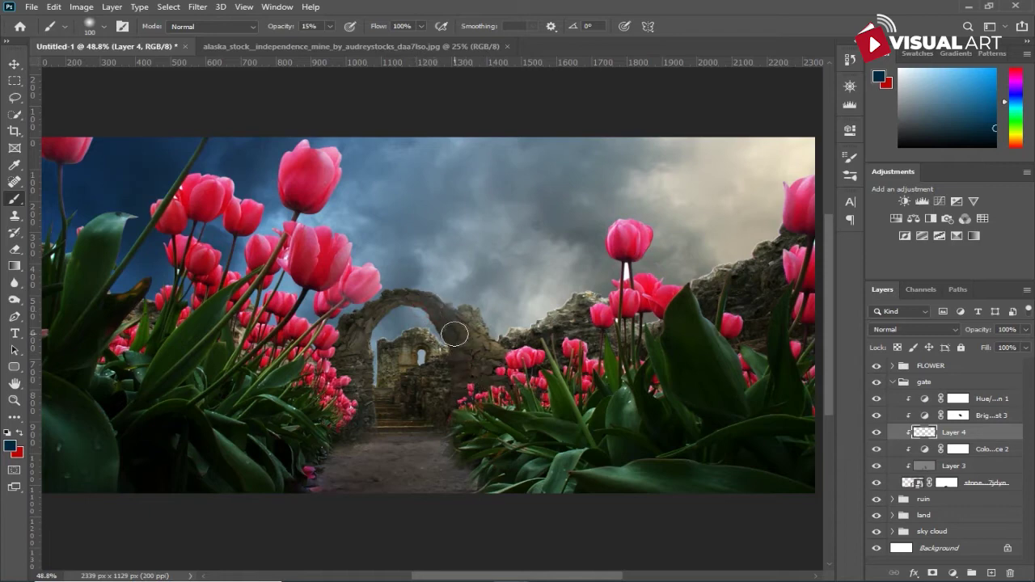
{"action": "key", "text": "ctrl+z"}
{"action": "key", "text": "ctrl+z"}
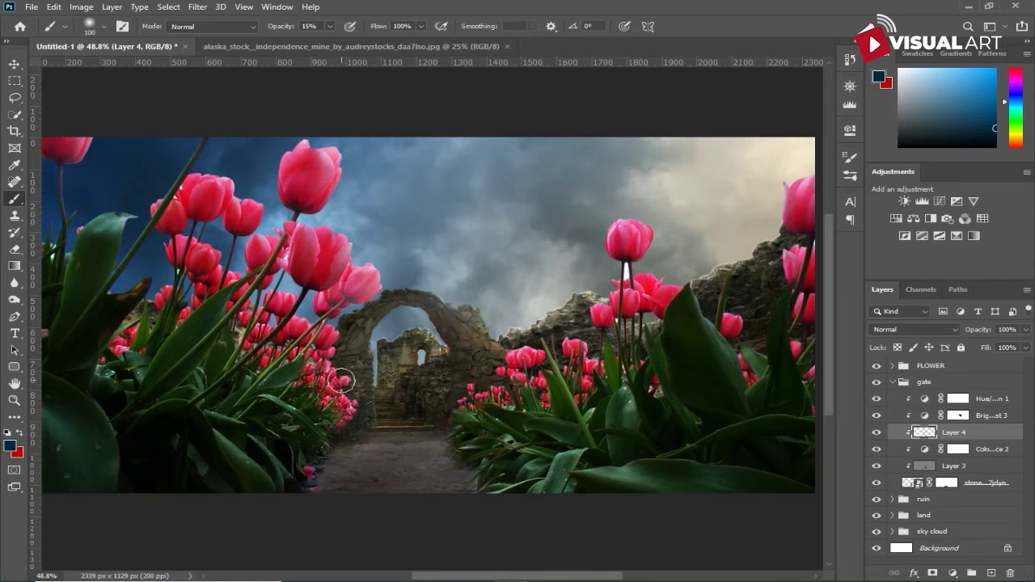
{"action": "scroll", "coordinate": [485, 455], "scroll_direction": "down", "scroll_amount": 2}
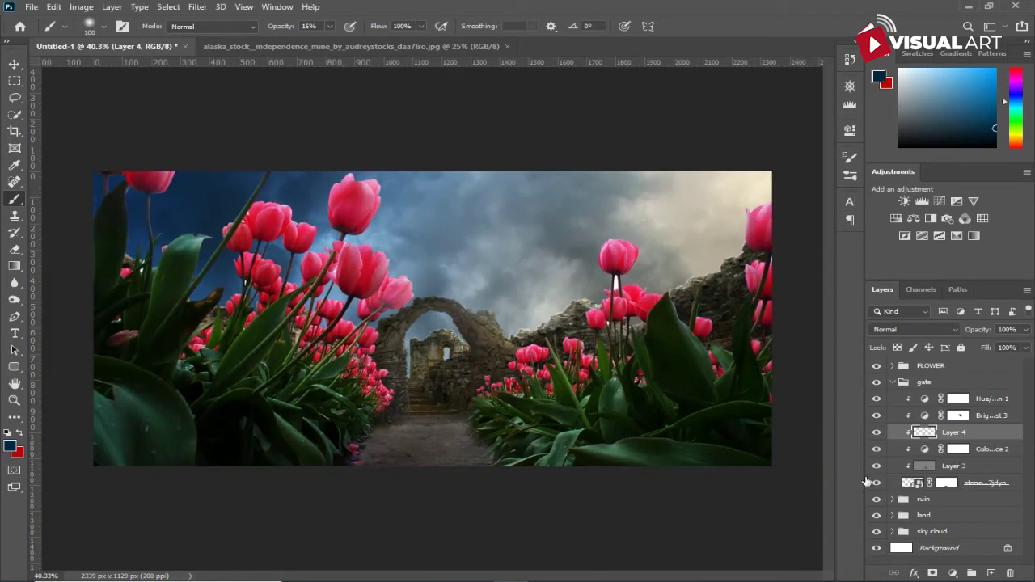
Step: Collapse the gate group and select the ruin group with the Move tool active
{"action": "left_click", "coordinate": [15, 64]}
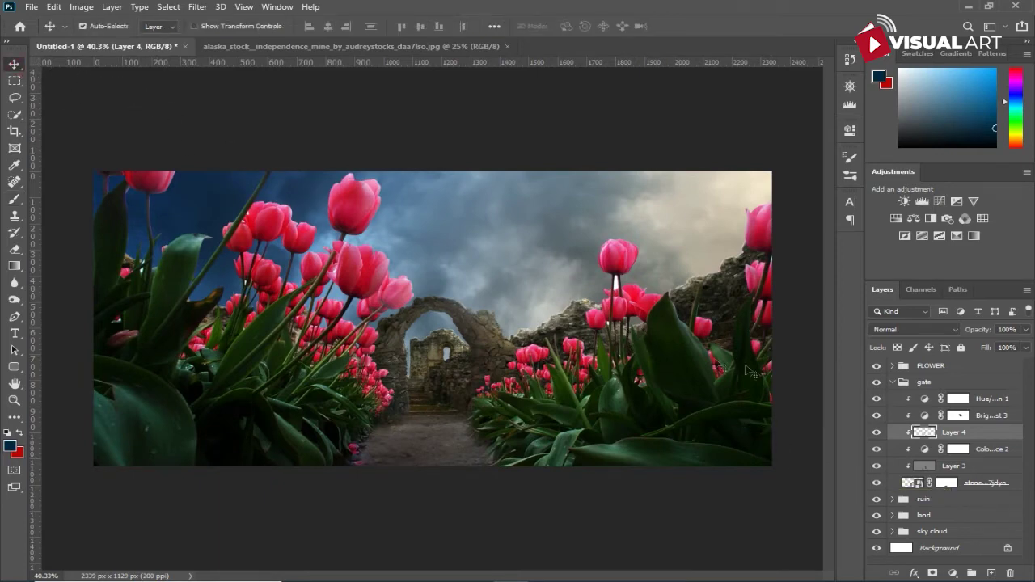
{"action": "left_click", "coordinate": [892, 382]}
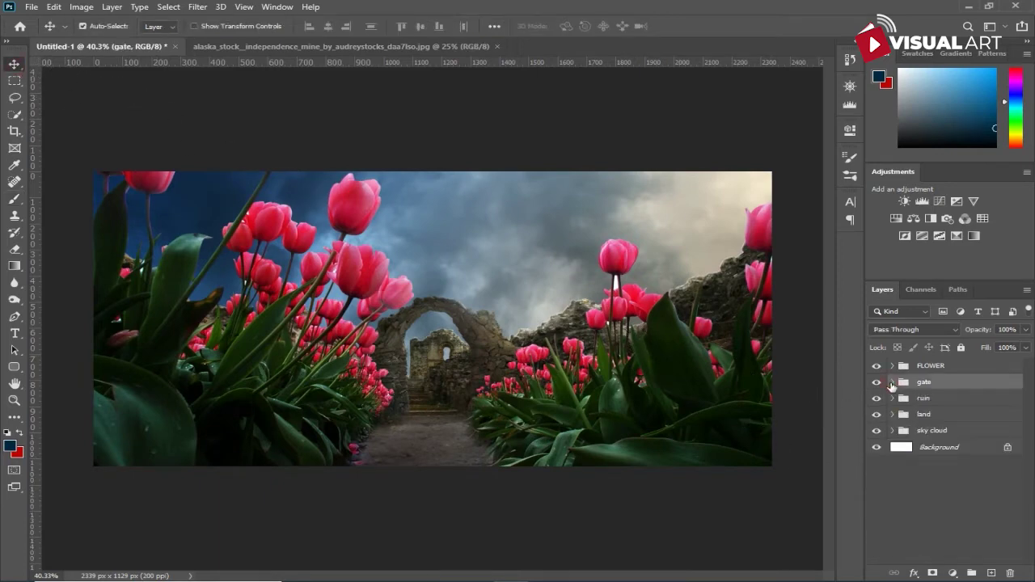
{"action": "left_click", "coordinate": [950, 400]}
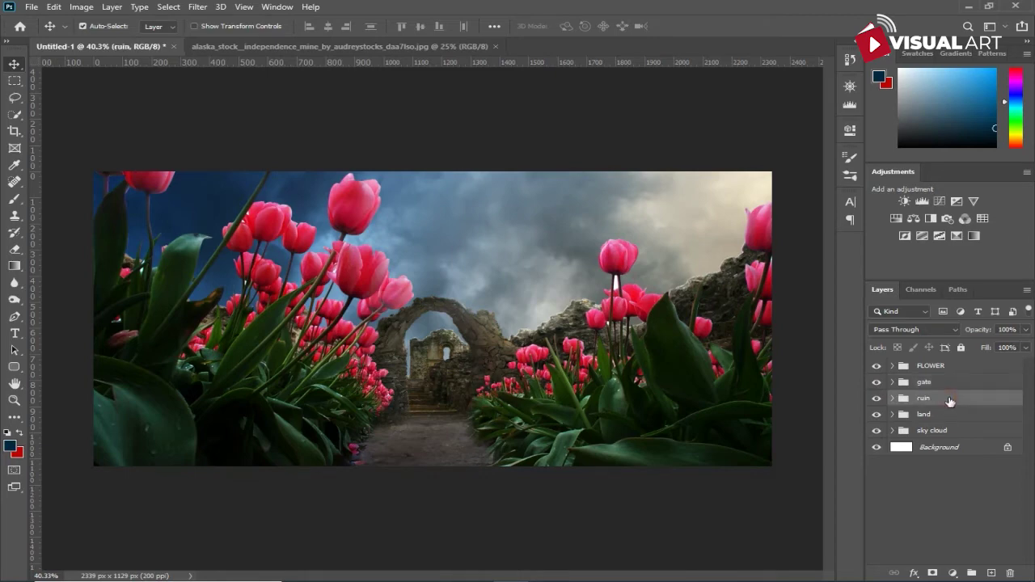
Step: Add a new layer above the FLOWER group and set the foreground color to a light yellow-orange
{"action": "left_click", "coordinate": [947, 367]}
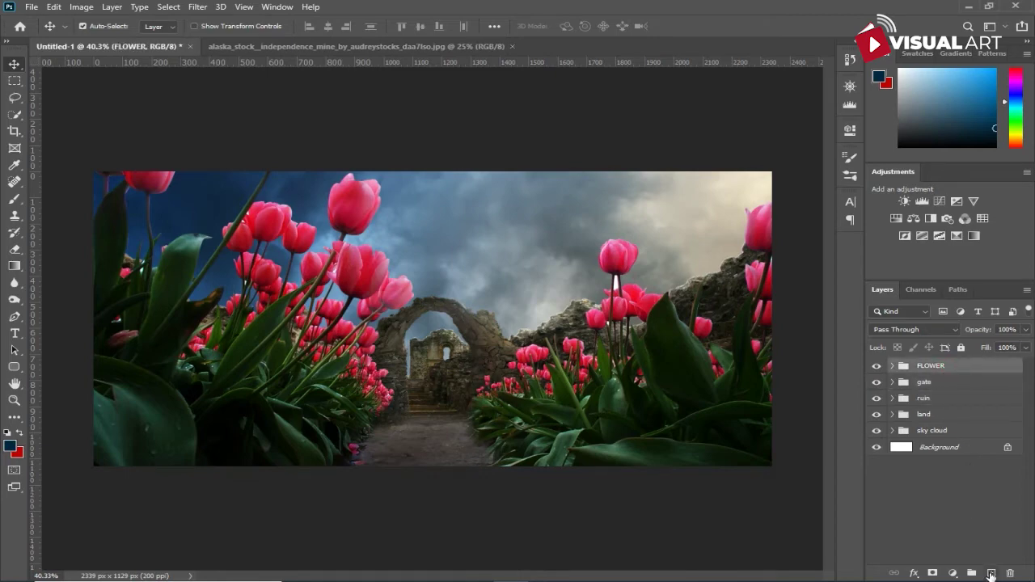
{"action": "left_click", "coordinate": [991, 574]}
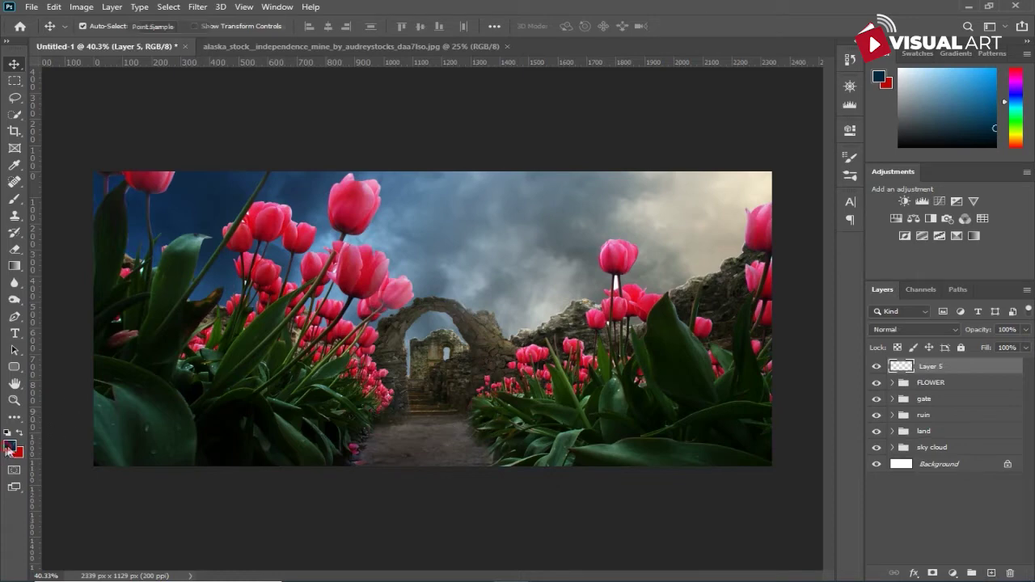
{"action": "left_click", "coordinate": [10, 447]}
{"action": "left_click_drag", "start_coordinate": [777, 260], "coordinate": [775, 316]}
{"action": "left_click_drag", "start_coordinate": [649, 212], "coordinate": [651, 160]}
{"action": "left_click", "coordinate": [876, 163]}
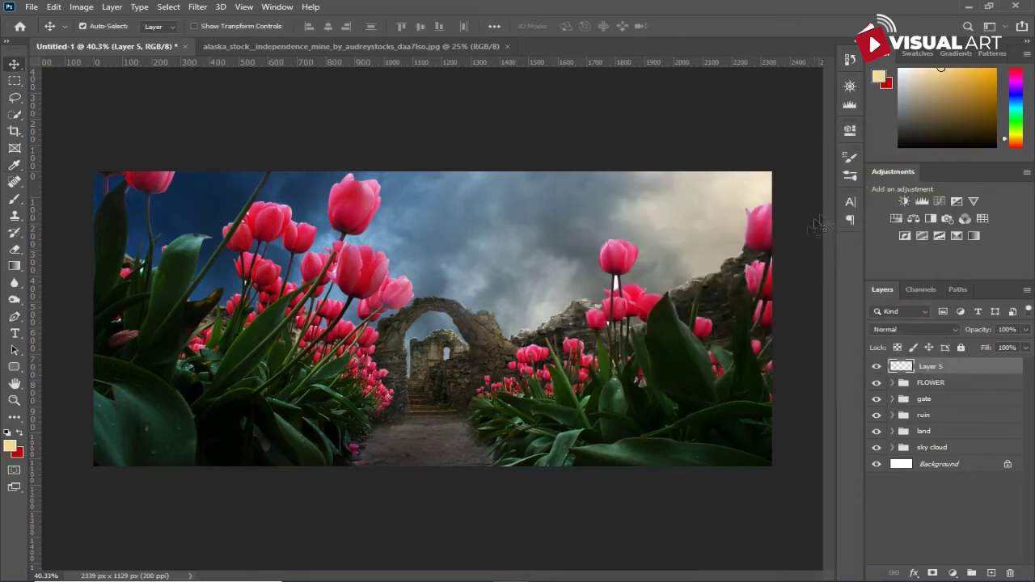
Step: Set the Brush tool's opacity to 100% and change the new layer's blend mode to Screen
{"action": "left_click", "coordinate": [14, 199]}
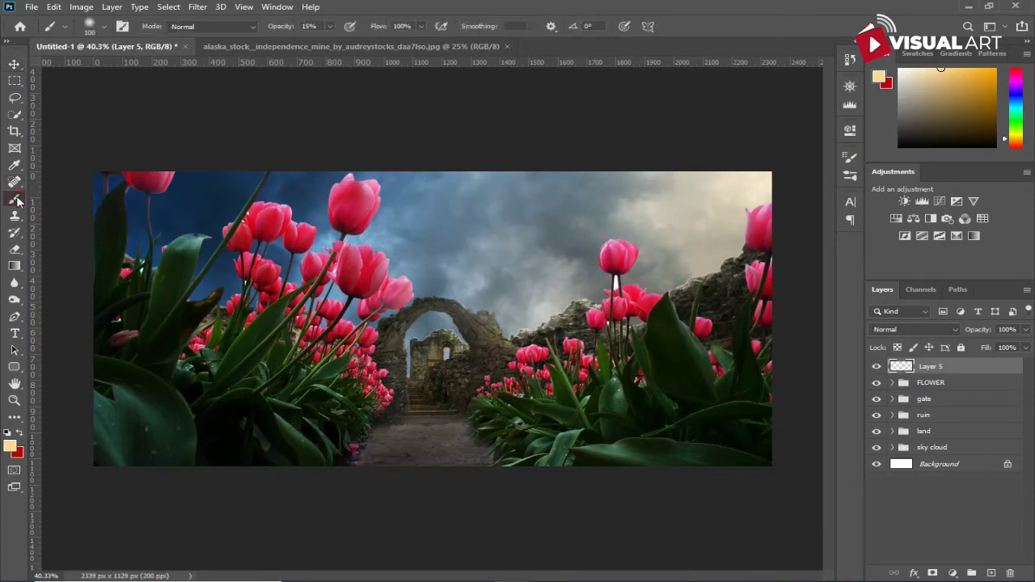
{"action": "left_click_drag", "start_coordinate": [273, 26], "coordinate": [469, 95]}
{"action": "left_click", "coordinate": [919, 326]}
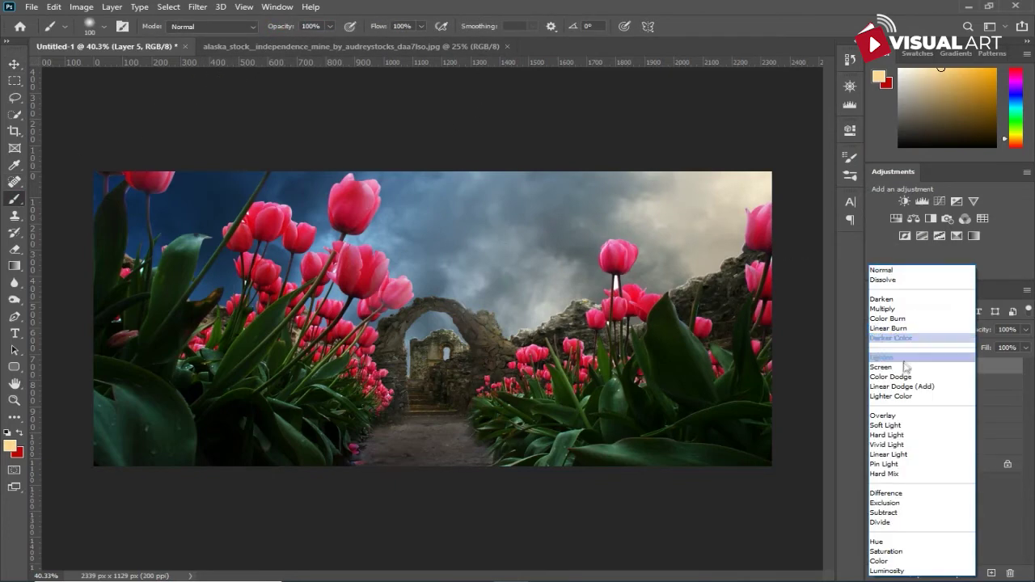
{"action": "left_click", "coordinate": [896, 367]}
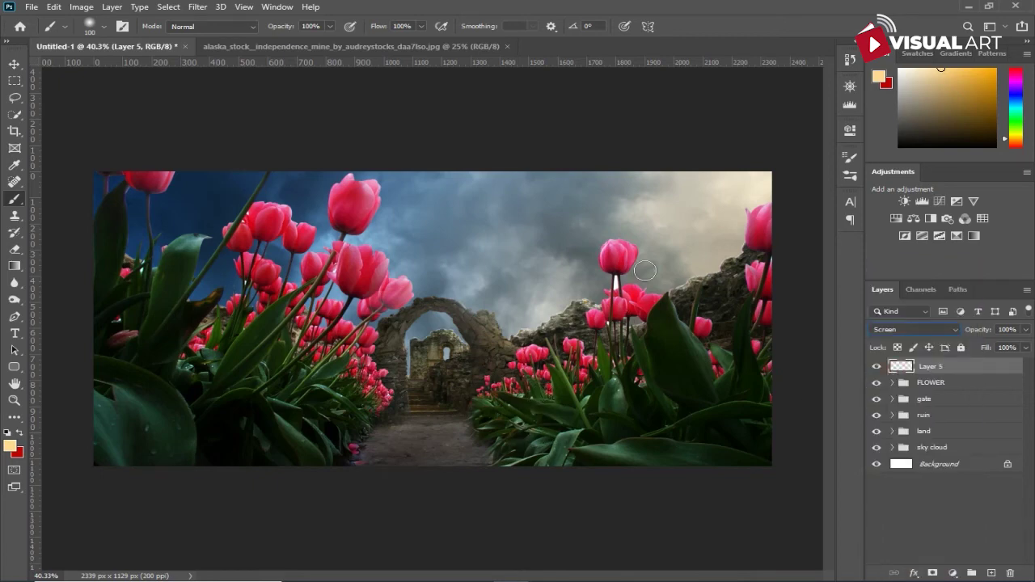
Step: Paint a soft glow spot with brush sizes up to 200 px and move it among the right-hand tulips beside the large leaf
{"action": "left_click", "coordinate": [539, 270]}
{"action": "key", "text": "bracketright"}
{"action": "key", "text": "bracketright"}
{"action": "key", "text": "bracketright"}
{"action": "key", "text": "bracketright"}
{"action": "left_click", "coordinate": [538, 269]}
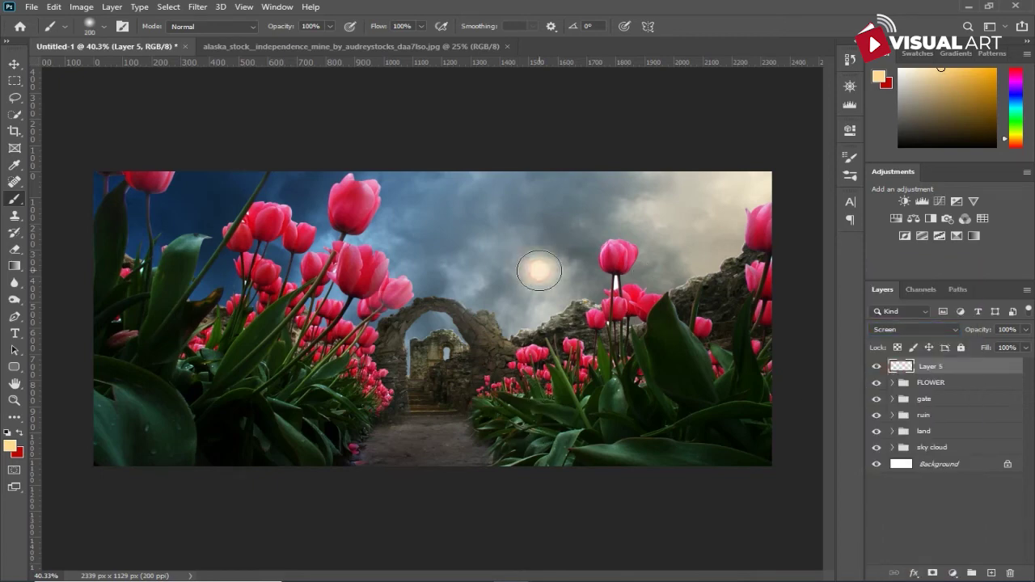
{"action": "key", "text": "ctrl+t"}
{"action": "left_click_drag", "start_coordinate": [578, 271], "coordinate": [647, 320]}
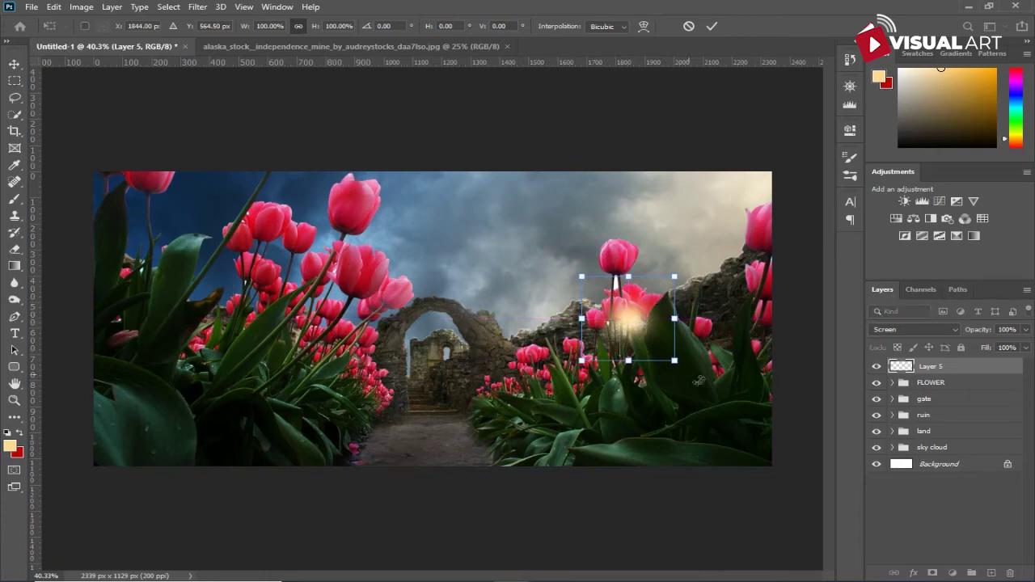
{"action": "key", "text": "b"}
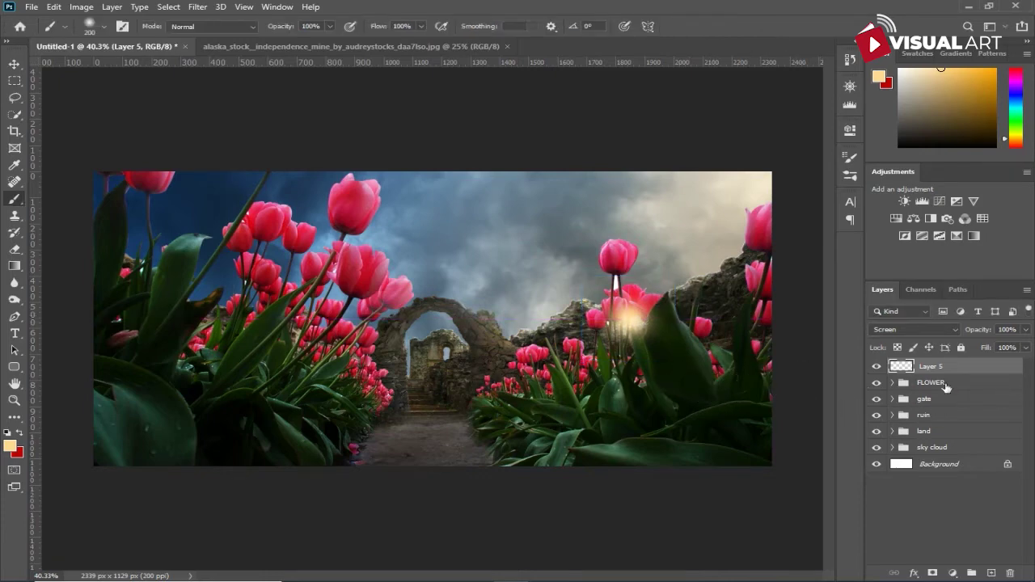
Step: Add a new layer above the land group in Screen blend mode and set the brush opacity to 64%
{"action": "left_click", "coordinate": [953, 429]}
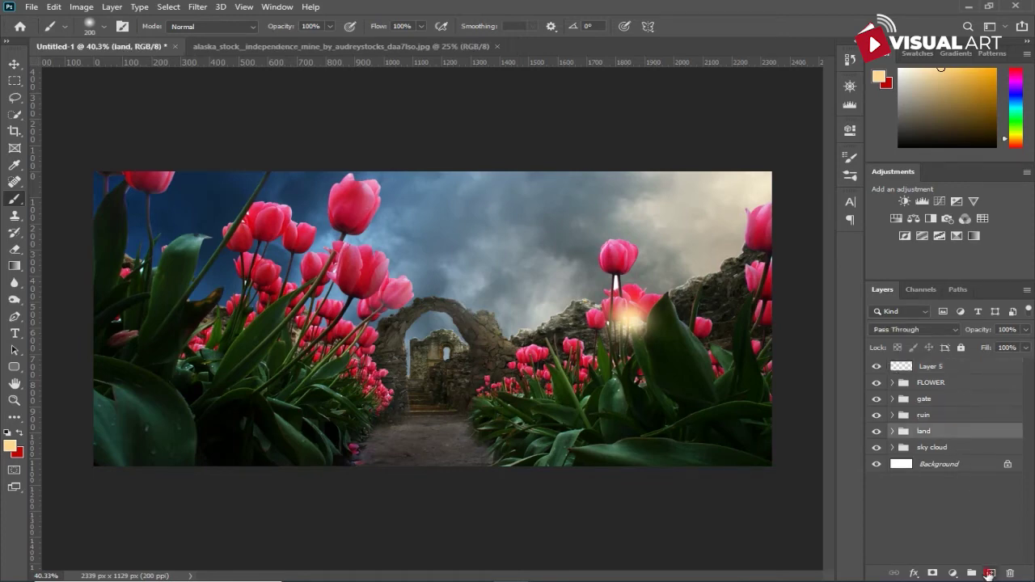
{"action": "left_click", "coordinate": [988, 573]}
{"action": "left_click_drag", "start_coordinate": [285, 31], "coordinate": [259, 33]}
{"action": "left_click", "coordinate": [938, 332]}
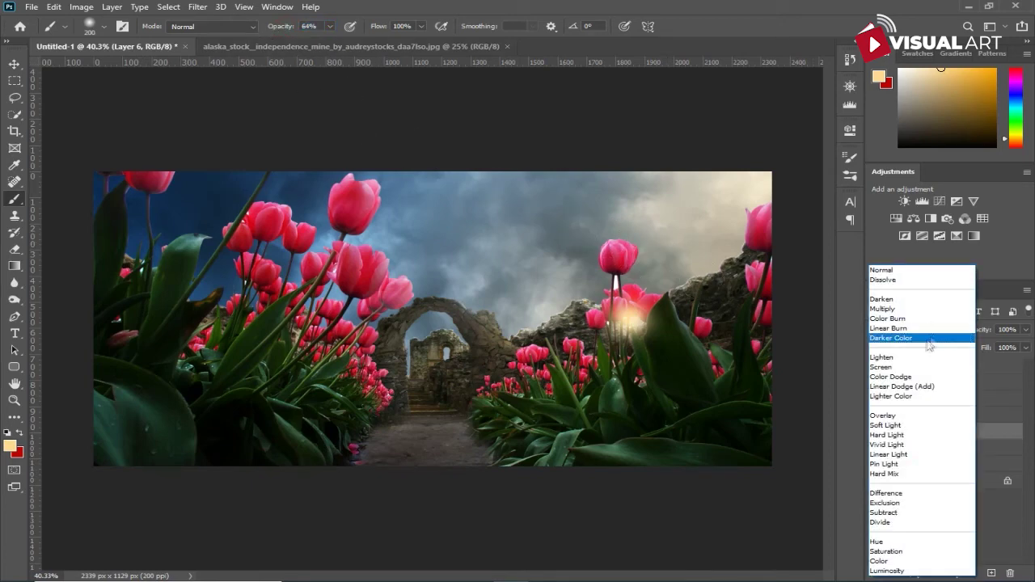
{"action": "left_click", "coordinate": [887, 368]}
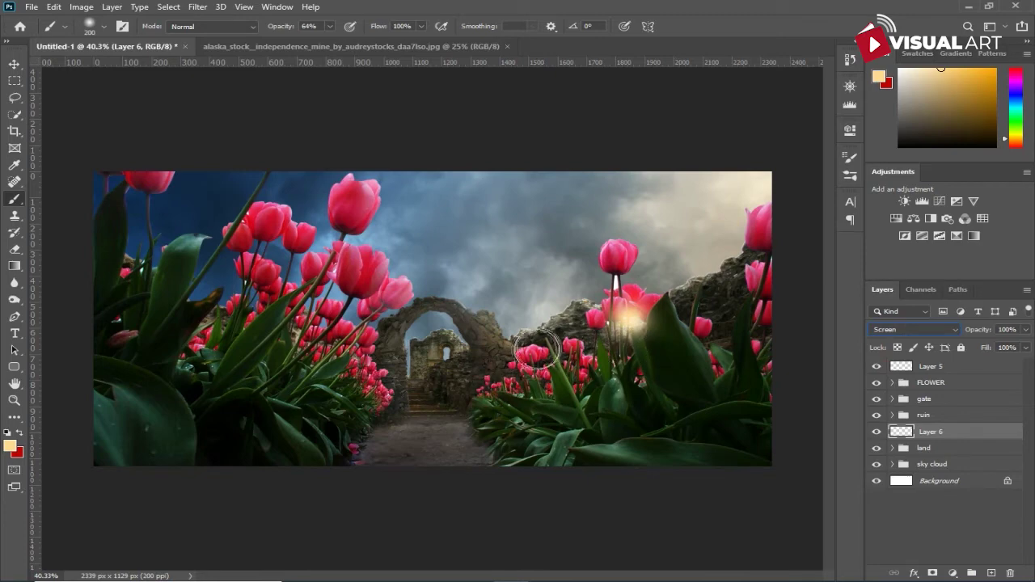
Step: Paint a warm glow over the sky behind the ruins, using a 300 px brush at 64% and a 500 px brush at 12% opacity
{"action": "key", "text": "bracketright"}
{"action": "key", "text": "bracketright"}
{"action": "key", "text": "bracketright"}
{"action": "key", "text": "bracketright"}
{"action": "key", "text": "bracketright"}
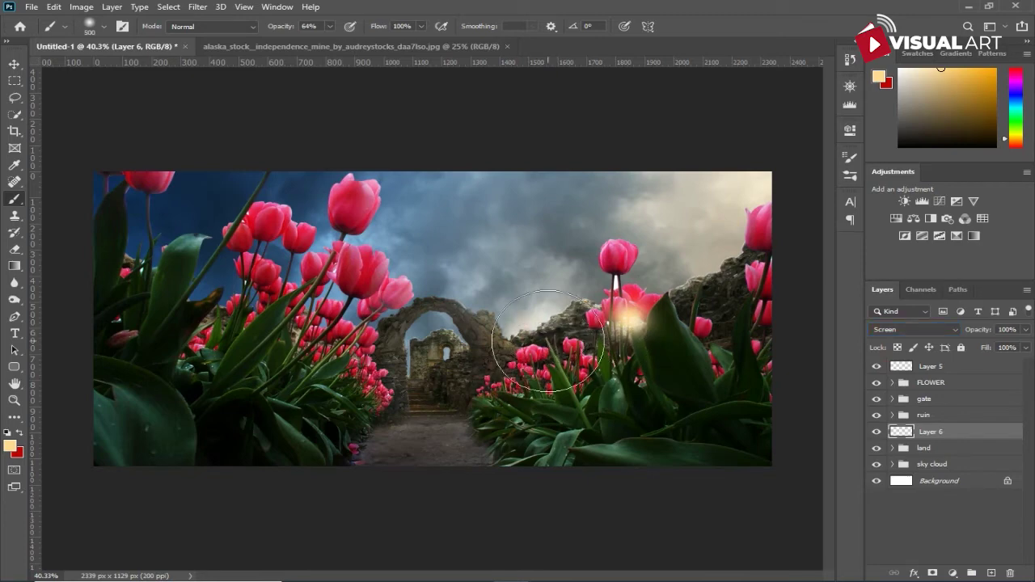
{"action": "key", "text": "bracketleft"}
{"action": "key", "text": "bracketleft"}
{"action": "key", "text": "bracketleft"}
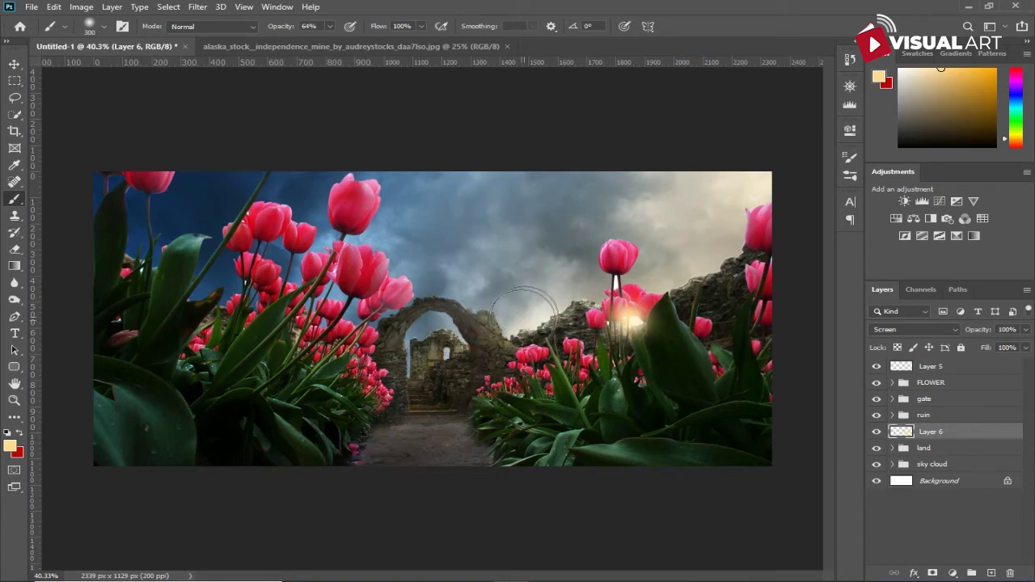
{"action": "left_click_drag", "start_coordinate": [289, 29], "coordinate": [246, 30]}
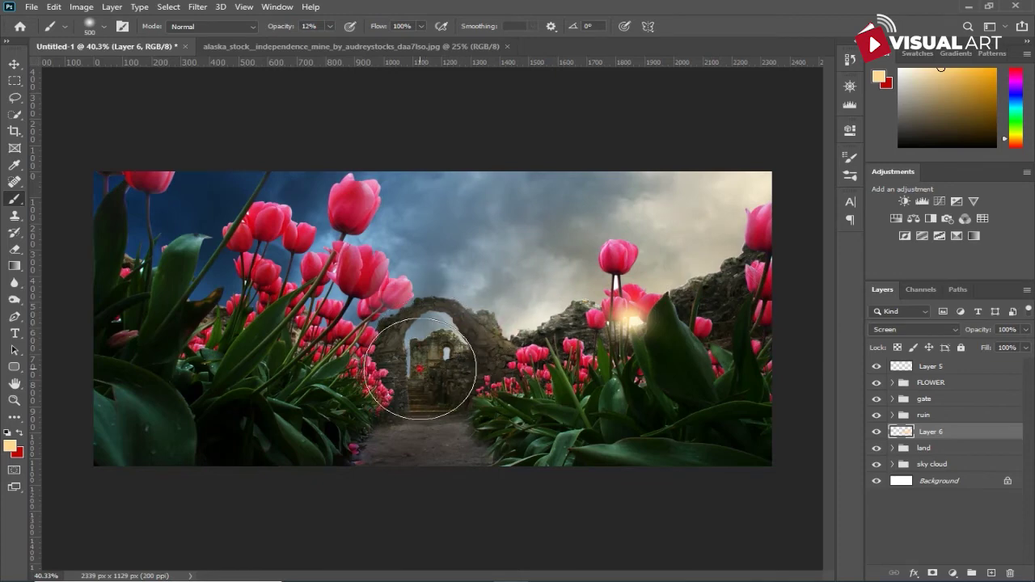
Step: Shift the glow spot on Layer 5 slightly to the right so it sits against the edge of the large tulip leaf
{"action": "scroll", "coordinate": [693, 424], "scroll_direction": "up", "scroll_amount": 1}
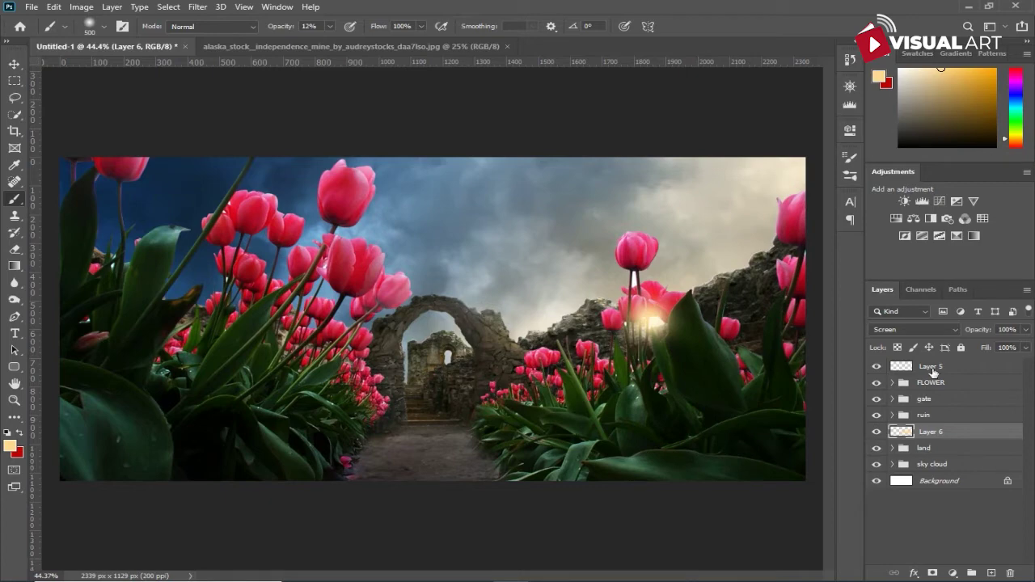
{"action": "left_click", "coordinate": [934, 371]}
{"action": "key", "text": "ctrl+t"}
{"action": "left_click_drag", "start_coordinate": [646, 331], "coordinate": [659, 331]}
{"action": "key", "text": "Left"}
{"action": "key", "text": "Left"}
{"action": "key", "text": "Left"}
{"action": "key", "text": "Left"}
{"action": "key", "text": "Left"}
{"action": "key", "text": "Left"}
{"action": "key", "text": "Left"}
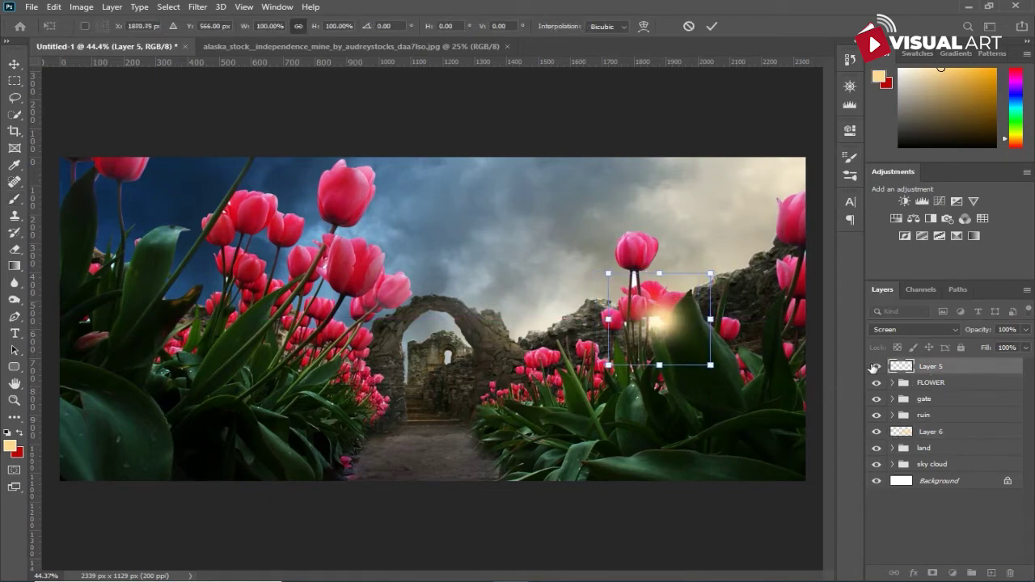
{"action": "key", "text": "Left"}
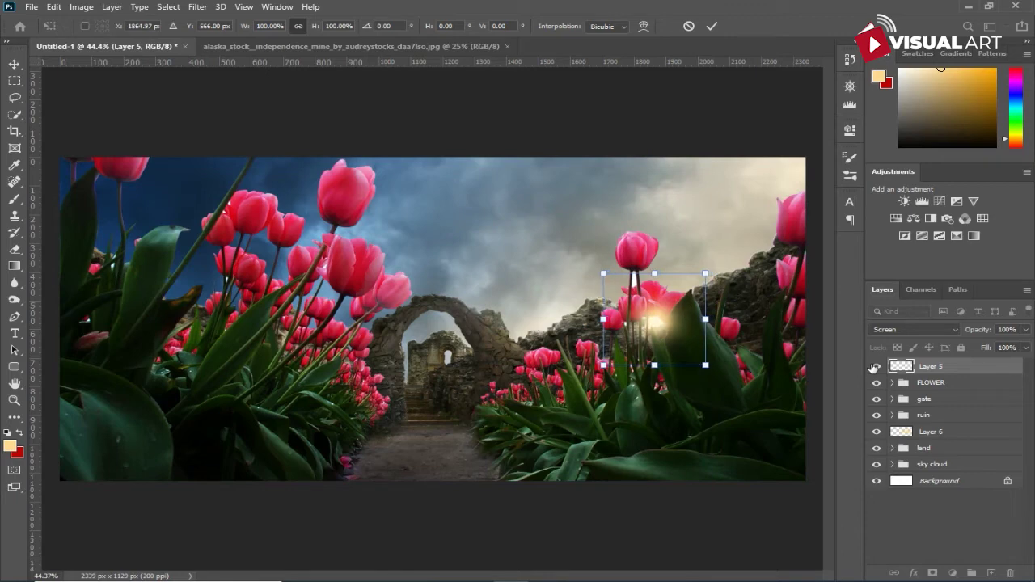
{"action": "key", "text": "Return"}
{"action": "key", "text": "b"}
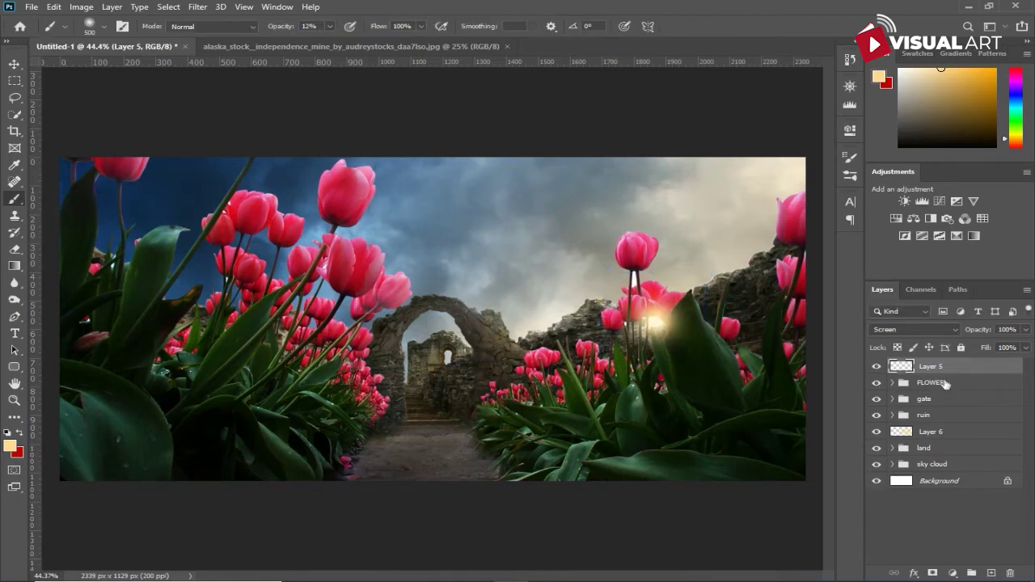
Step: Duplicate the Layer 5 glow, place the copy directly below the FLOWER group and enlarge it around the light spot
{"action": "key", "text": "ctrl+j"}
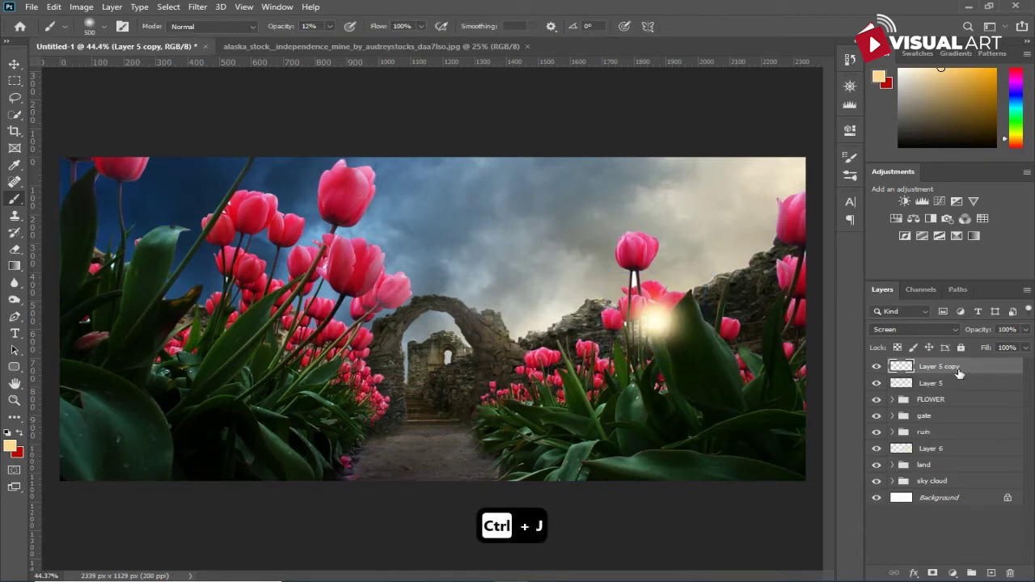
{"action": "left_click_drag", "start_coordinate": [961, 373], "coordinate": [958, 410]}
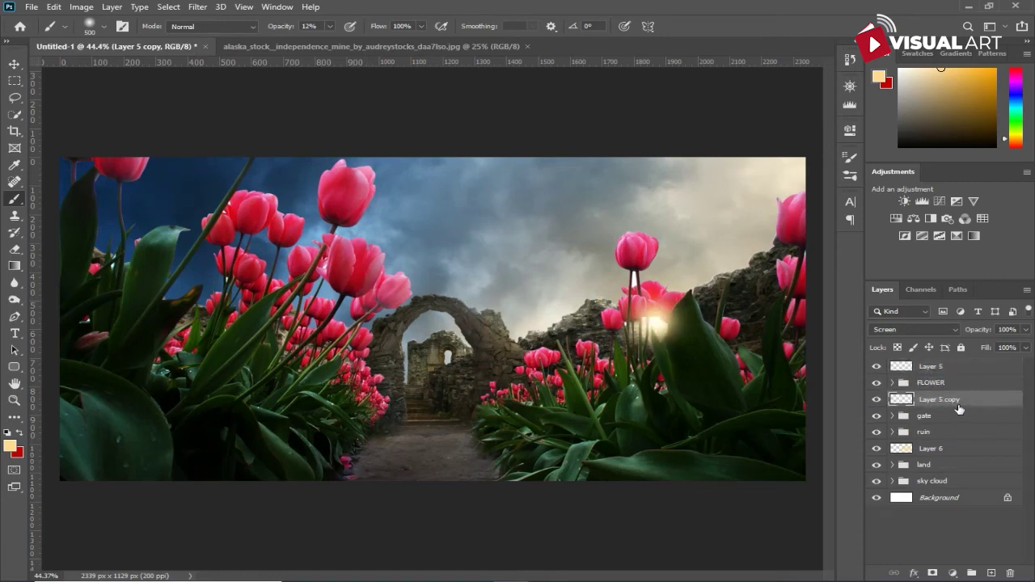
{"action": "key", "text": "ctrl+t"}
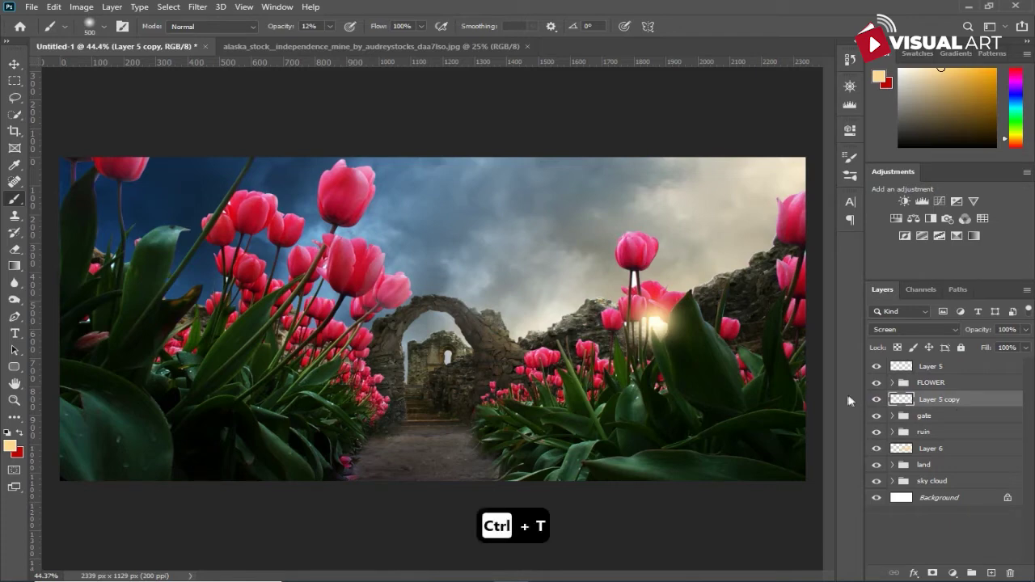
{"action": "left_click_drag", "start_coordinate": [604, 365], "coordinate": [568, 397]}
{"action": "key", "text": "Return"}
{"action": "key", "text": "b"}
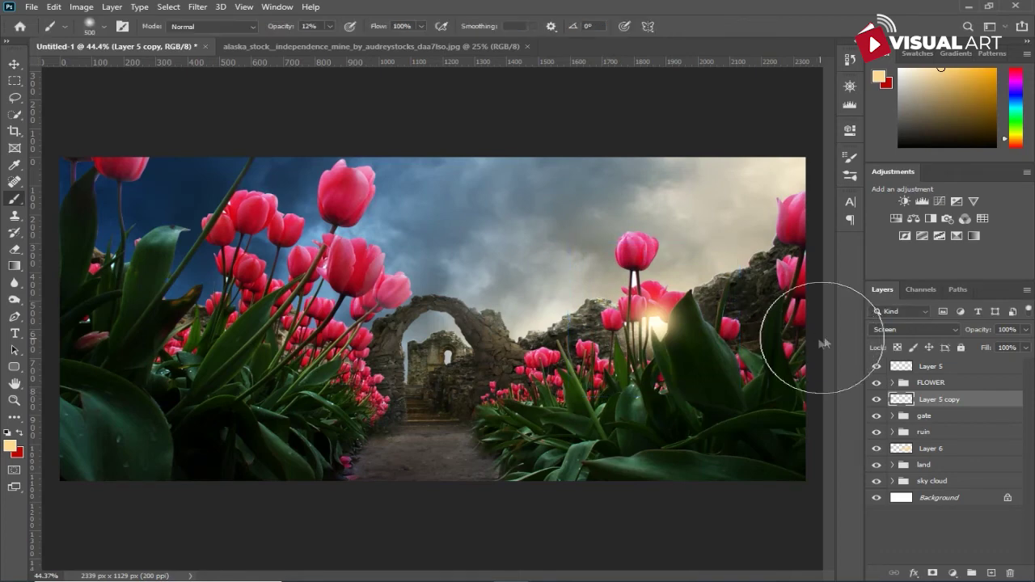
Step: Reduce the copied glow layer's opacity to 75% and switch to the Move tool
{"action": "left_click_drag", "start_coordinate": [973, 331], "coordinate": [966, 334]}
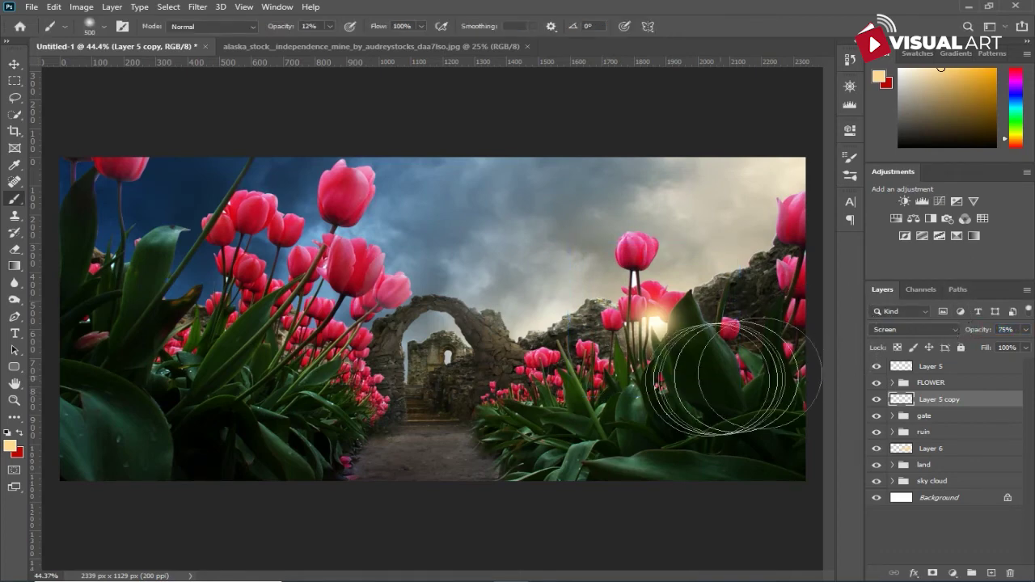
{"action": "scroll", "coordinate": [678, 385], "scroll_direction": "down", "scroll_amount": 1}
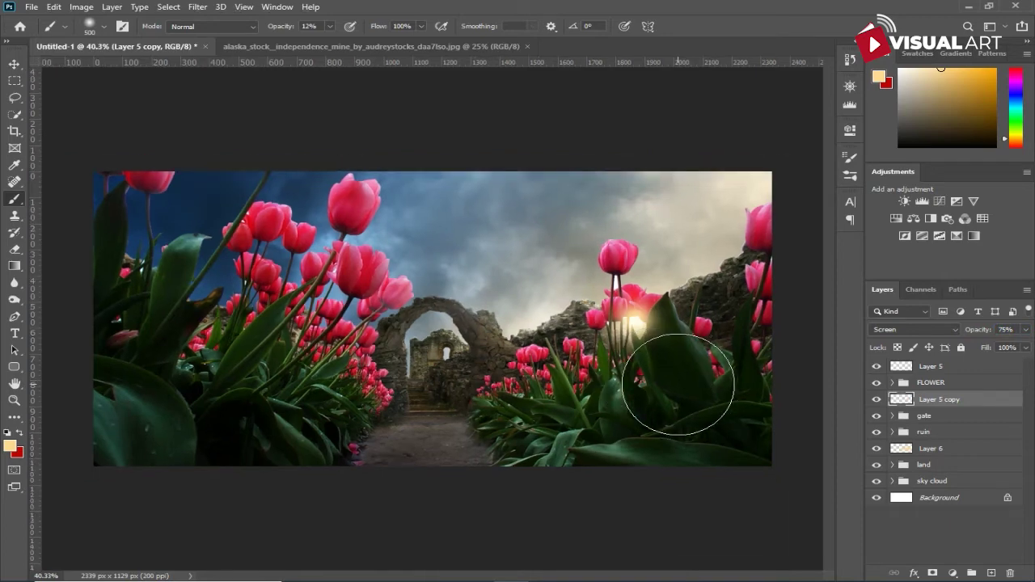
{"action": "left_click", "coordinate": [13, 66]}
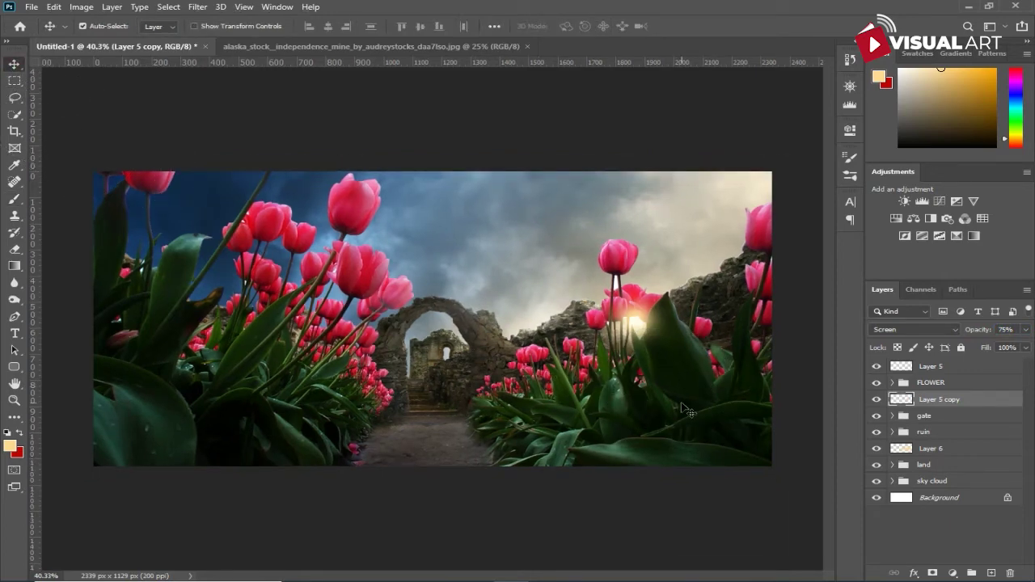
Step: Rename the glow layer below the FLOWER group to "light 1" and the one above it to "light 2"
{"action": "double_click", "coordinate": [951, 401]}
{"action": "type", "text": "light 1"}
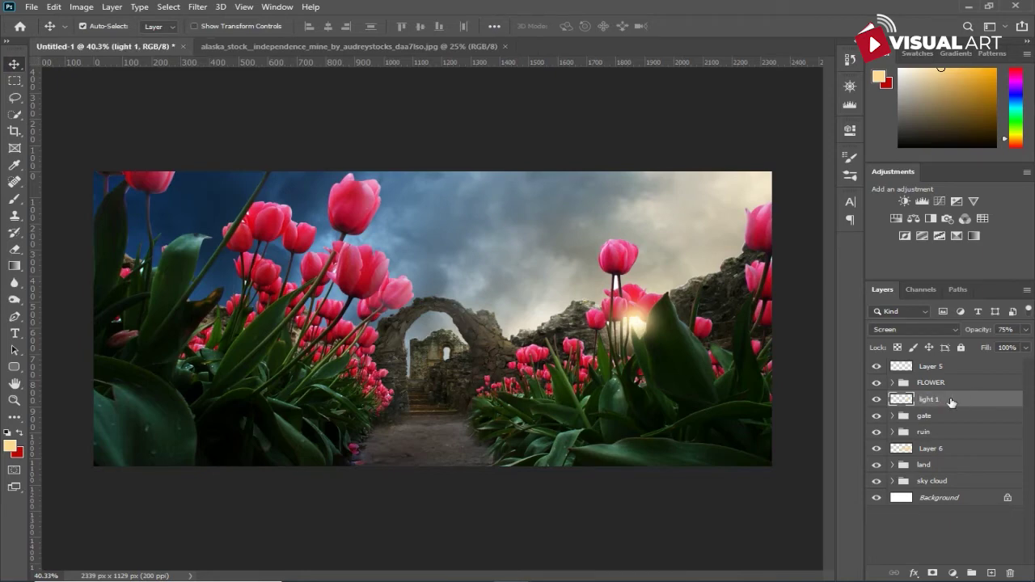
{"action": "left_click", "coordinate": [935, 371]}
{"action": "double_click", "coordinate": [934, 371]}
{"action": "type", "text": "light"}
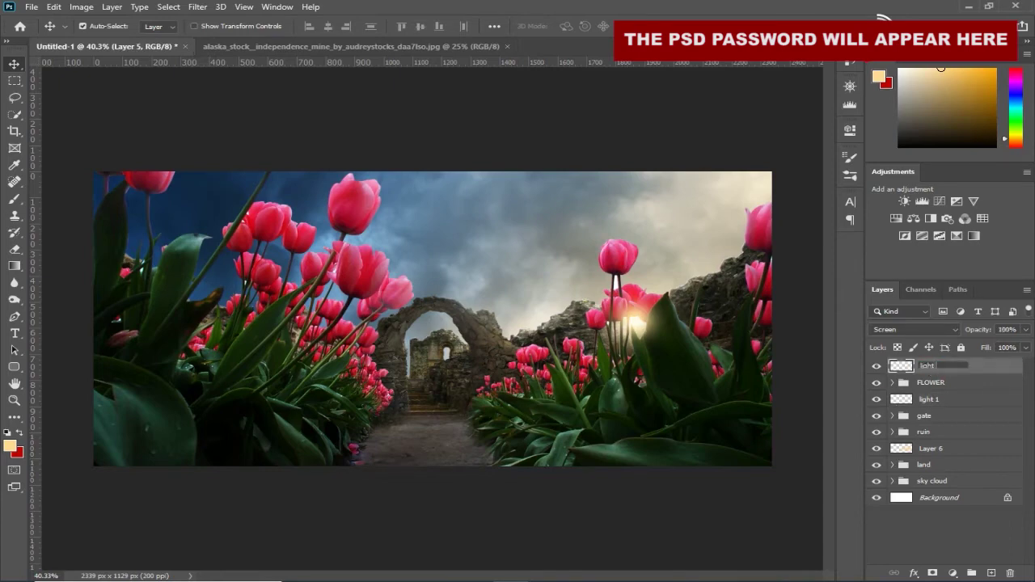
{"action": "type", "text": " 2"}
{"action": "key", "text": "Return"}
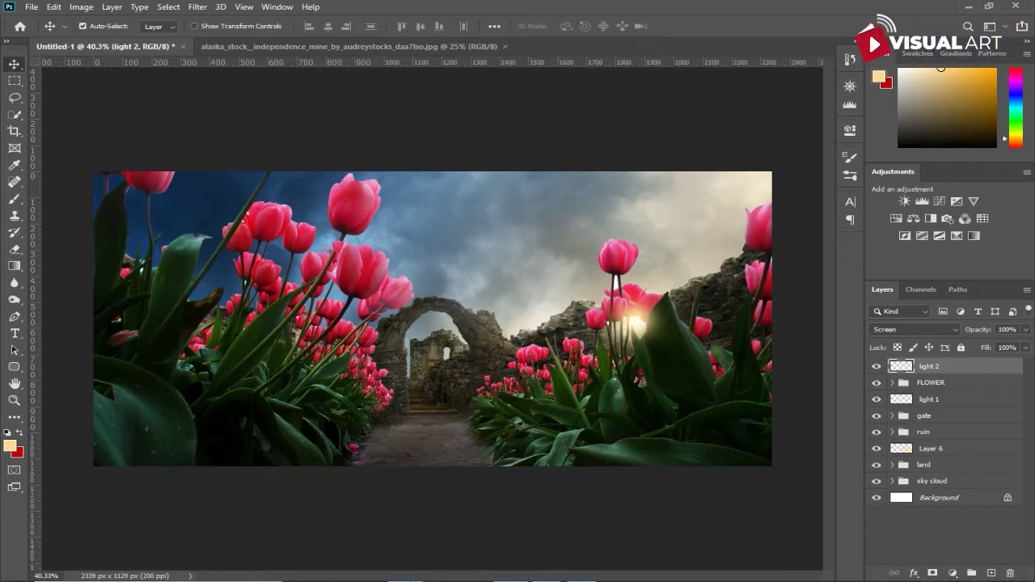
Step: Bring the cut-out image of the woman in the blue dress from its folder into the composition
{"action": "left_click", "coordinate": [422, 579]}
{"action": "left_click", "coordinate": [575, 312]}
{"action": "left_click_drag", "start_coordinate": [576, 293], "coordinate": [127, 307]}
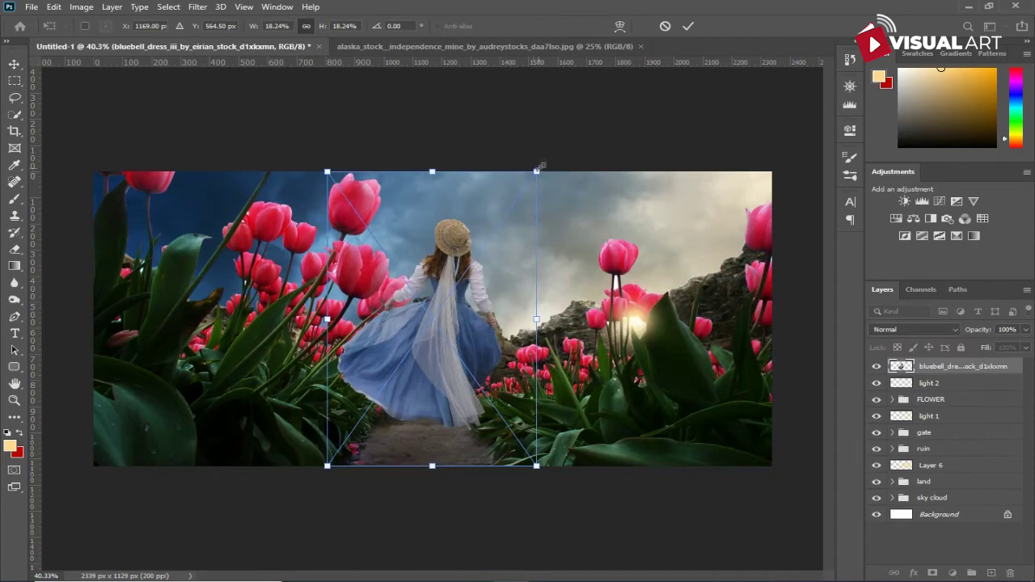
Step: Scale the woman in the blue dress down proportionally and position her on the path in front of the stone archway
{"action": "left_click_drag", "start_coordinate": [537, 173], "coordinate": [445, 294]}
{"action": "left_click_drag", "start_coordinate": [409, 403], "coordinate": [450, 420]}
{"action": "left_click_drag", "start_coordinate": [370, 315], "coordinate": [395, 357]}
{"action": "left_click_drag", "start_coordinate": [483, 357], "coordinate": [468, 379]}
{"action": "left_click_drag", "start_coordinate": [443, 441], "coordinate": [444, 422]}
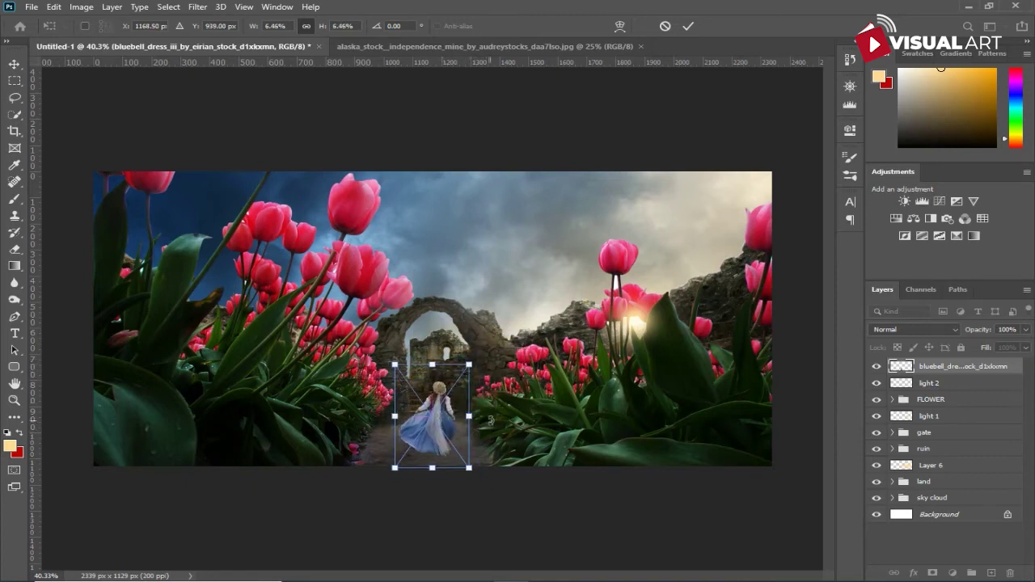
{"action": "left_click_drag", "start_coordinate": [470, 365], "coordinate": [474, 361]}
{"action": "key", "text": "Return"}
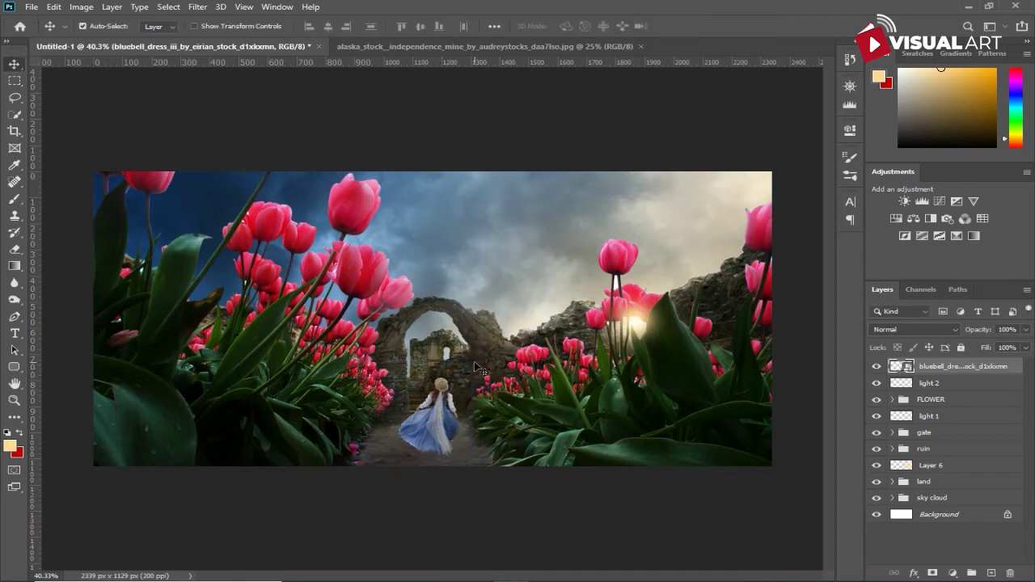
Step: Add a new empty layer directly above "light 2" and set the Brush tool's foreground colour to black (000000)
{"action": "left_click", "coordinate": [961, 390]}
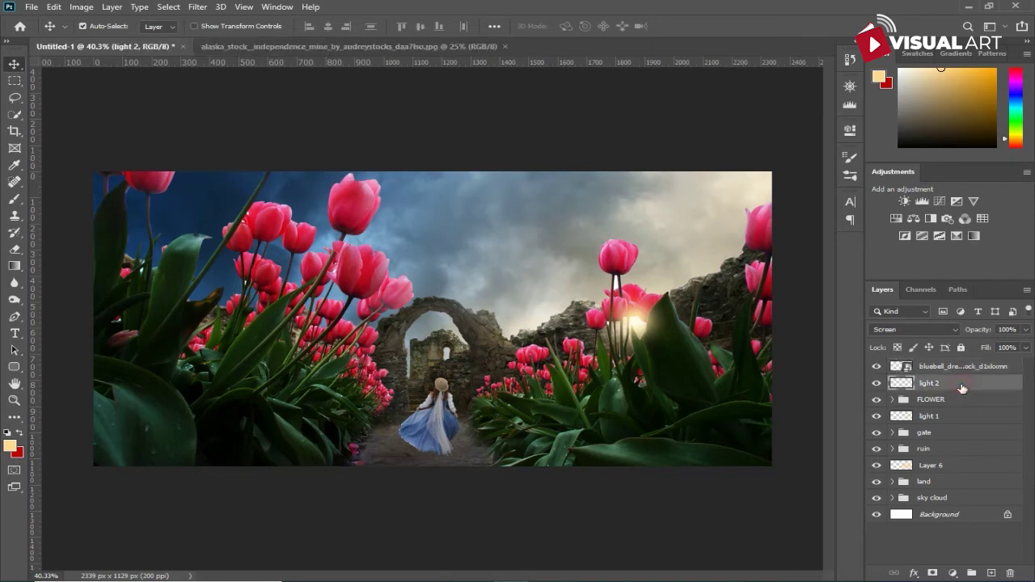
{"action": "left_click", "coordinate": [988, 573]}
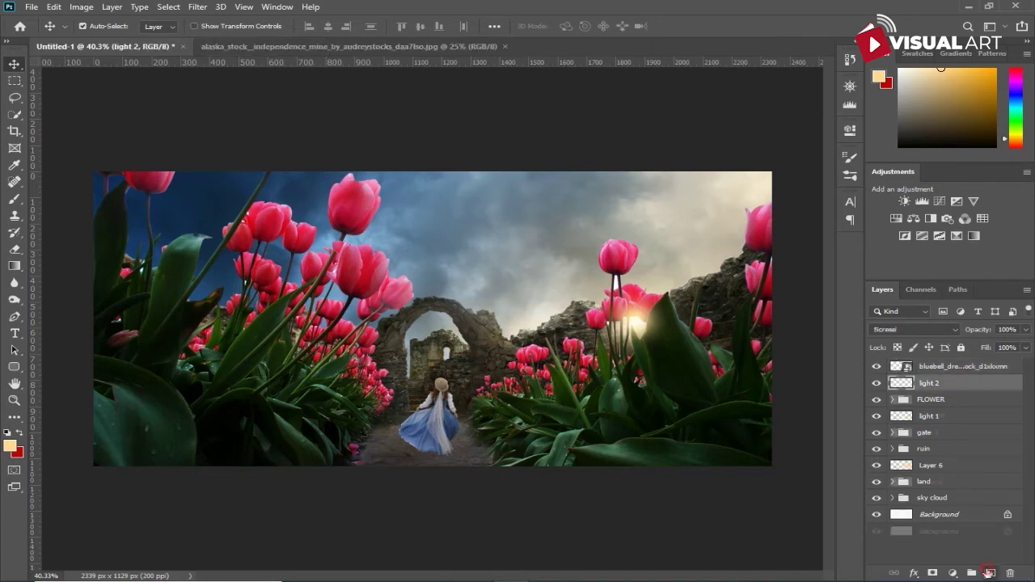
{"action": "left_click", "coordinate": [14, 199]}
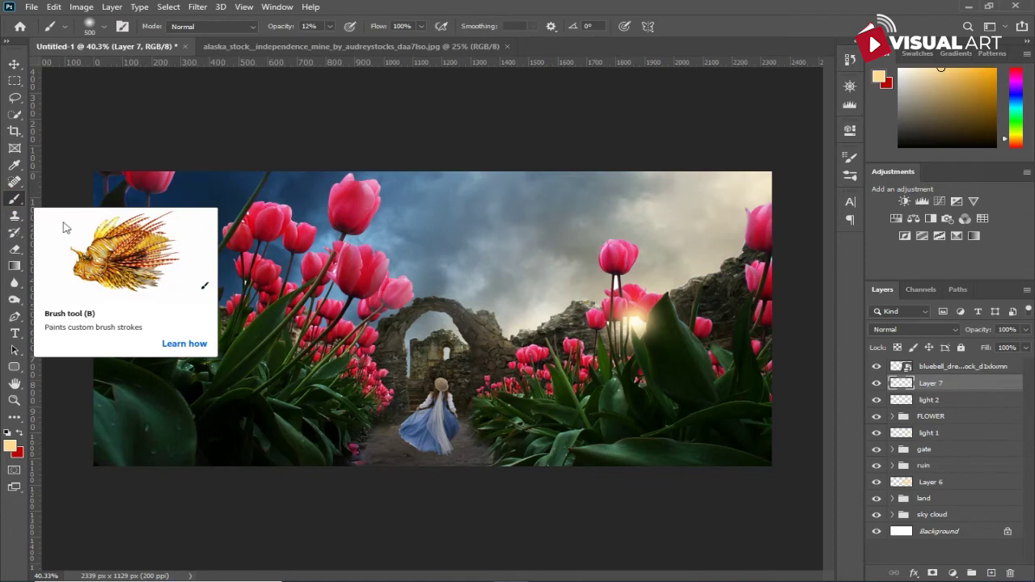
{"action": "left_click", "coordinate": [10, 444]}
{"action": "type", "text": "000000"}
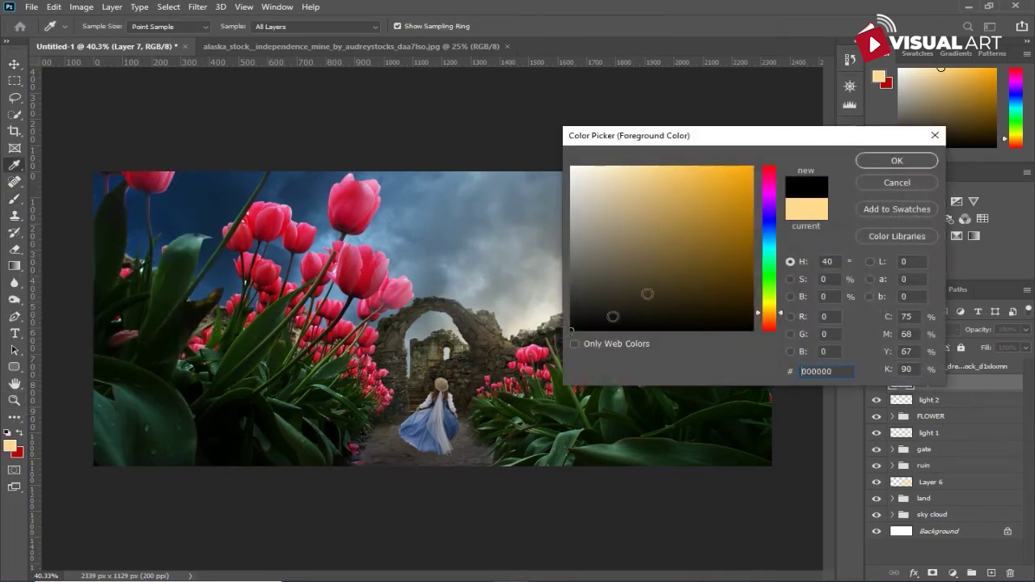
{"action": "left_click", "coordinate": [871, 164]}
Step: Set the brush to 18% opacity and a size of 125 px for shading the path beneath the woman
{"action": "left_click_drag", "start_coordinate": [284, 32], "coordinate": [287, 33]}
{"action": "key", "text": "bracketleft"}
{"action": "key", "text": "bracketleft"}
{"action": "key", "text": "bracketleft"}
{"action": "key", "text": "bracketleft"}
{"action": "key", "text": "bracketleft"}
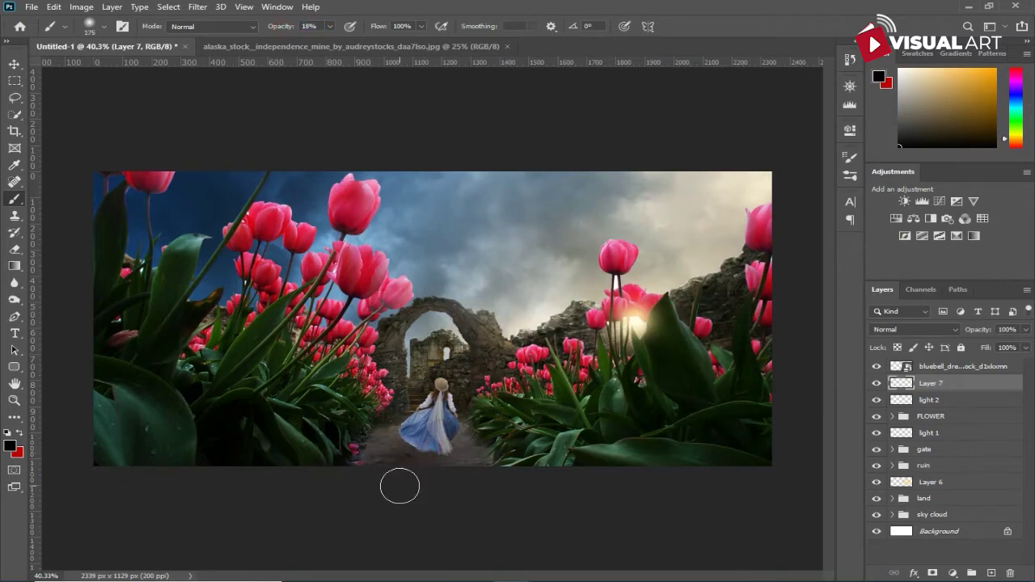
{"action": "key", "text": "bracketleft"}
{"action": "key", "text": "bracketleft"}
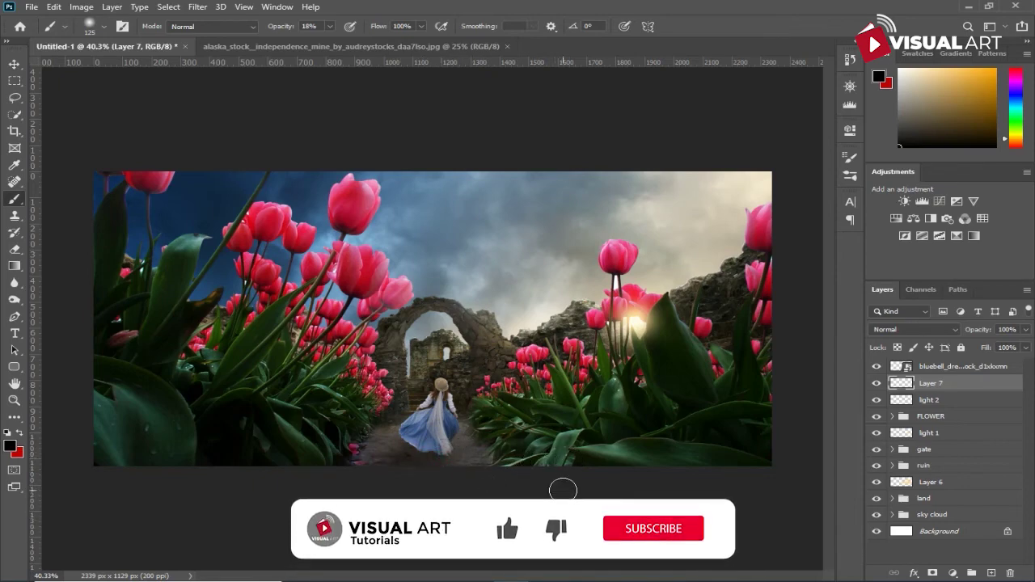
{"action": "scroll", "coordinate": [562, 489], "scroll_direction": "up", "scroll_amount": 1}
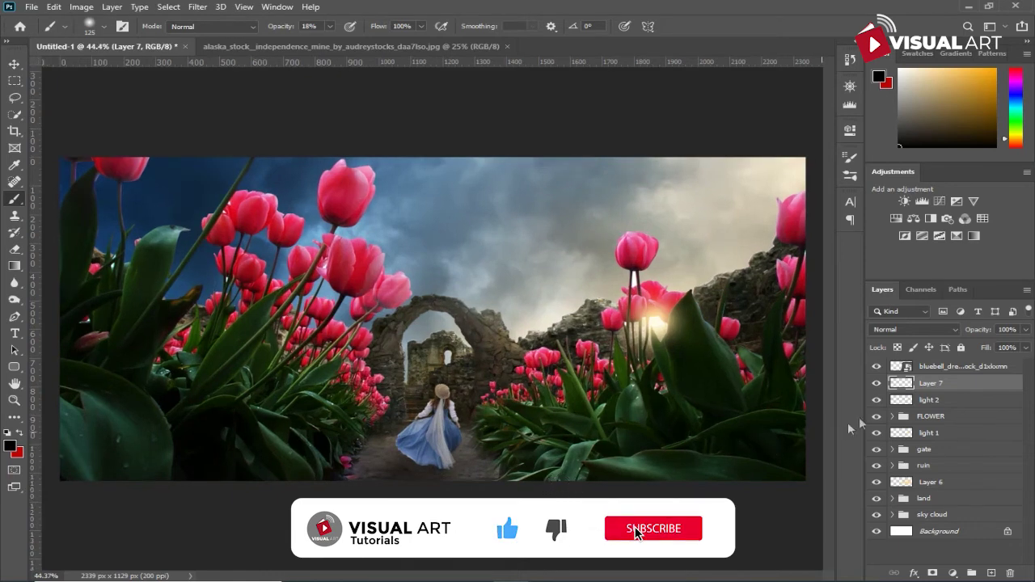
Step: Try a Brightness/Contrast adjustment clipped to the woman's layer, raising both brightness and contrast
{"action": "left_click", "coordinate": [954, 368]}
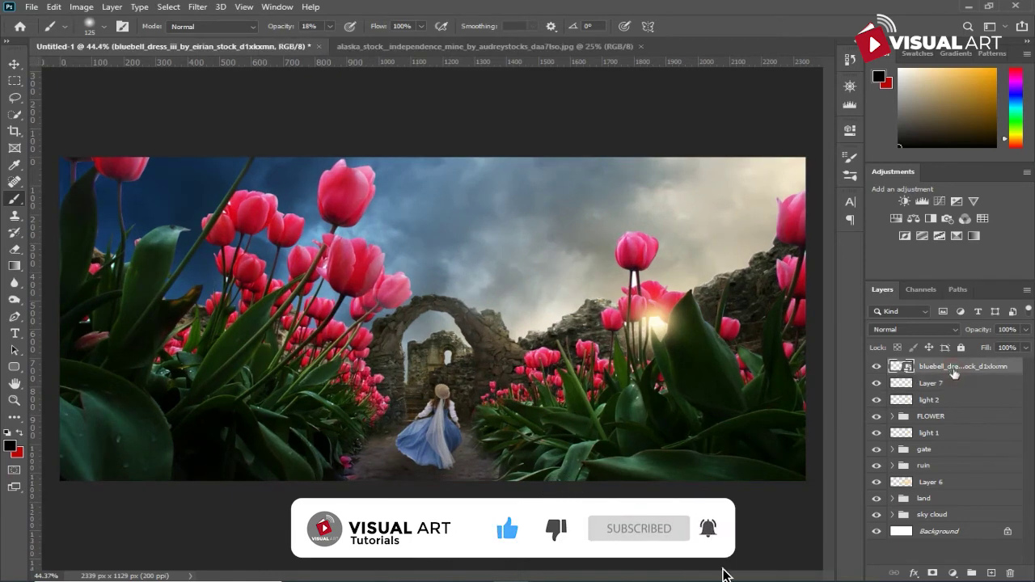
{"action": "left_click", "coordinate": [951, 573]}
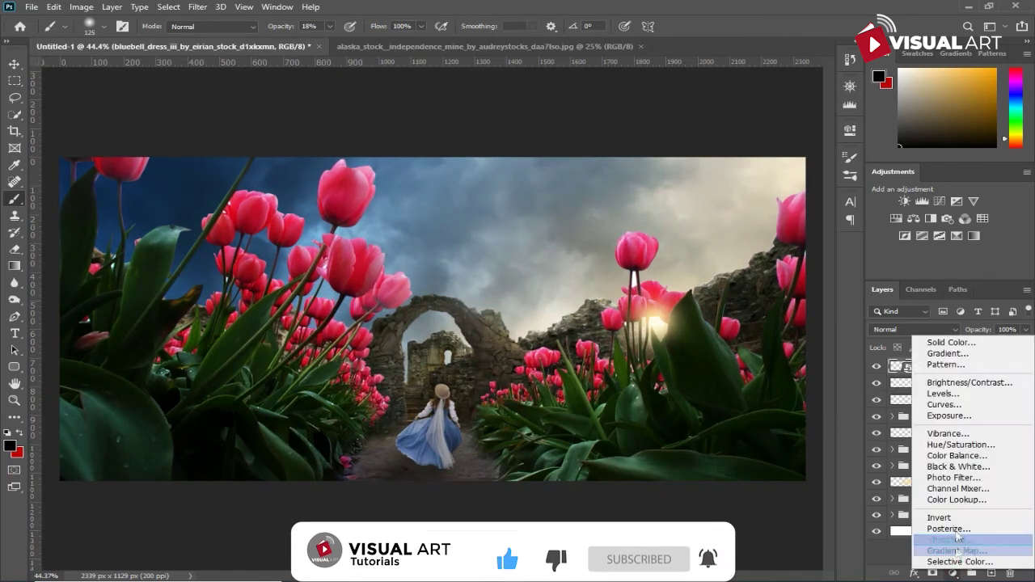
{"action": "left_click", "coordinate": [958, 384]}
{"action": "left_click", "coordinate": [732, 348]}
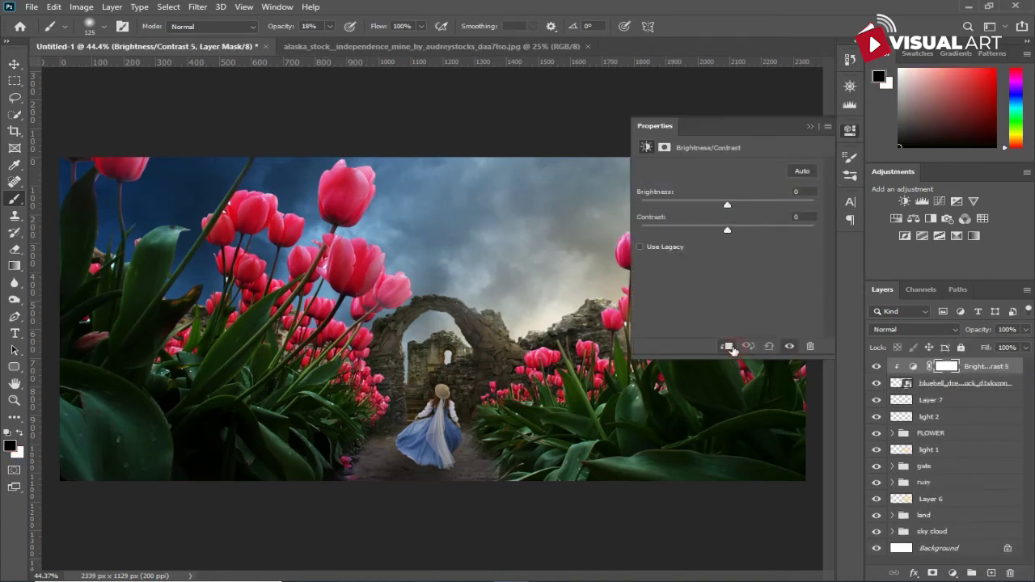
{"action": "left_click_drag", "start_coordinate": [728, 206], "coordinate": [738, 235]}
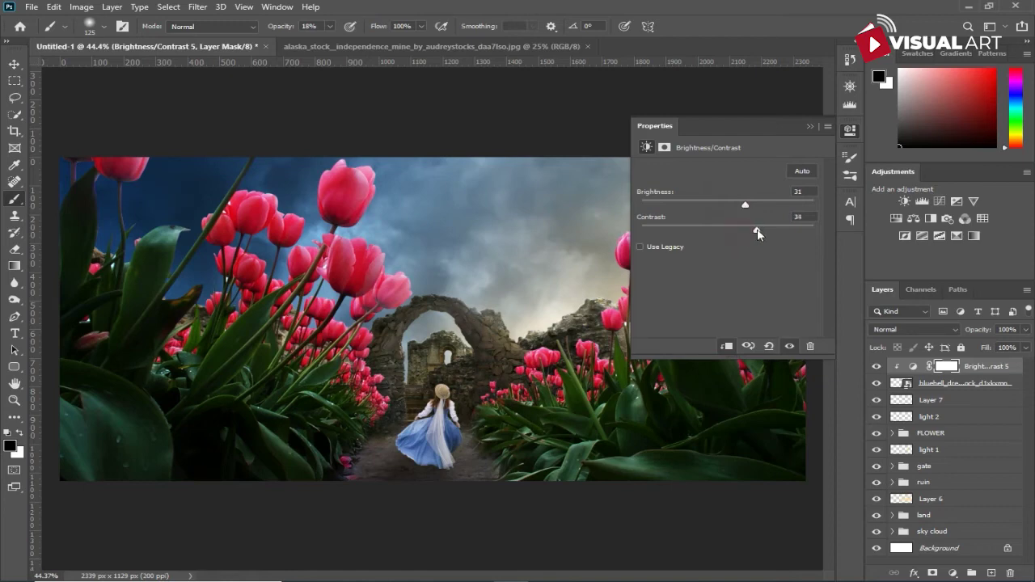
{"action": "left_click_drag", "start_coordinate": [745, 205], "coordinate": [769, 230]}
Step: Mask the Brightness/Contrast adjustment off the lower hem of the dress with a 200 px black brush at 100% opacity
{"action": "left_click", "coordinate": [946, 368]}
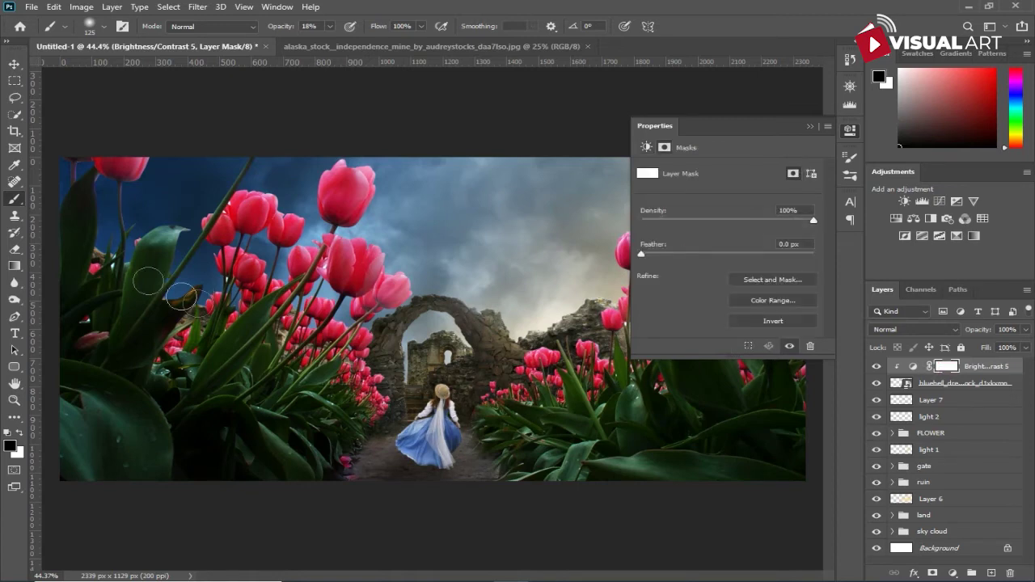
{"action": "left_click_drag", "start_coordinate": [281, 26], "coordinate": [380, 32]}
{"action": "key", "text": "bracketright"}
{"action": "key", "text": "bracketright"}
{"action": "key", "text": "bracketright"}
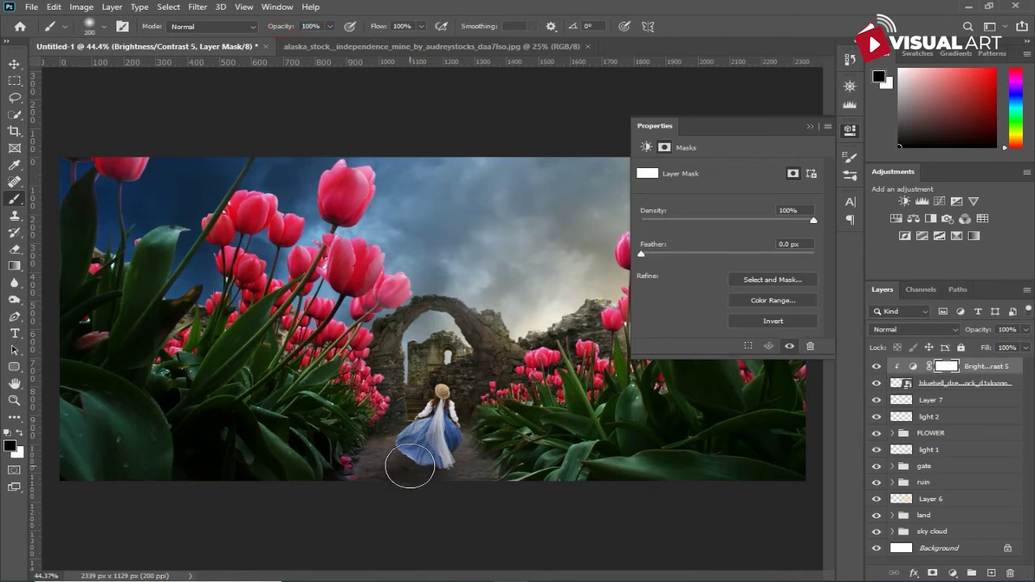
{"action": "mouse_move", "coordinate": [410, 466]}
{"action": "left_mouse_down"}
{"action": "mouse_move", "coordinate": [401, 462]}
{"action": "mouse_move", "coordinate": [416, 483]}
{"action": "left_mouse_up"}
{"action": "mouse_move", "coordinate": [415, 482]}
{"action": "left_mouse_down"}
{"action": "mouse_move", "coordinate": [400, 454]}
{"action": "mouse_move", "coordinate": [405, 439]}
{"action": "mouse_move", "coordinate": [419, 461]}
{"action": "mouse_move", "coordinate": [404, 462]}
{"action": "mouse_move", "coordinate": [414, 483]}
{"action": "left_mouse_up"}
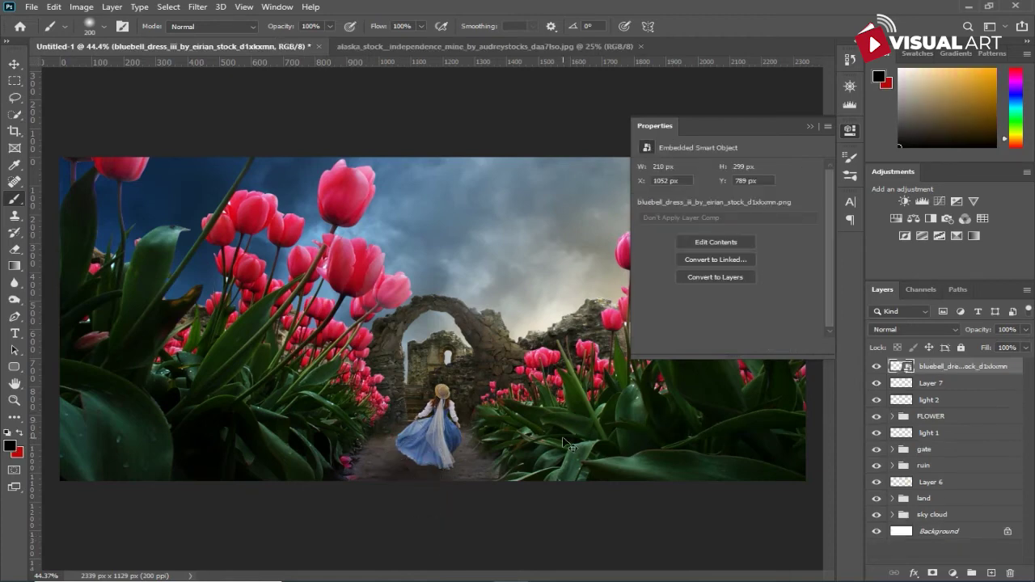
Step: Flip the woman in the blue dress horizontally and return to the Brush tool
{"action": "key", "text": "ctrl+t"}
{"action": "right_click", "coordinate": [453, 441]}
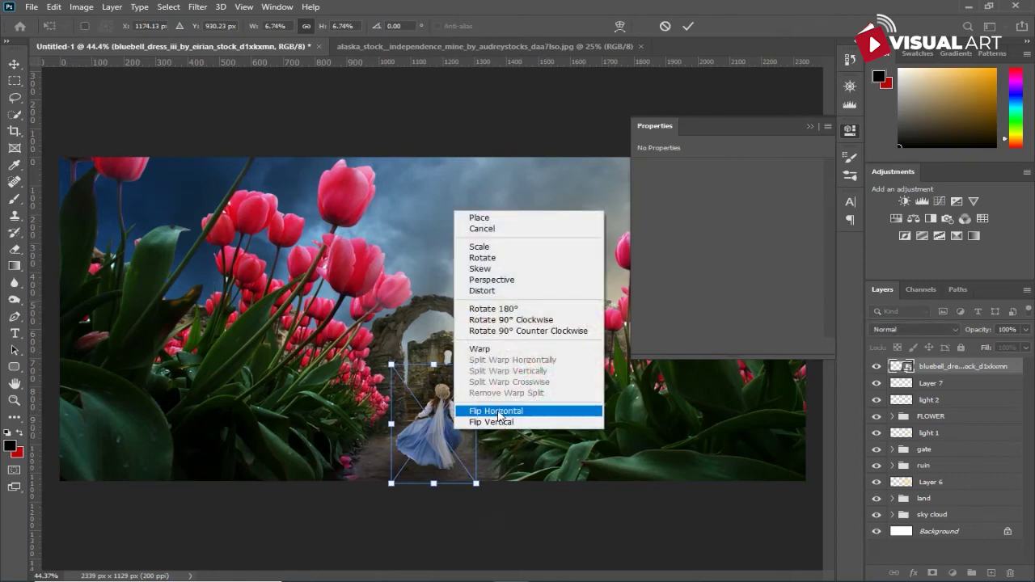
{"action": "left_click", "coordinate": [496, 411]}
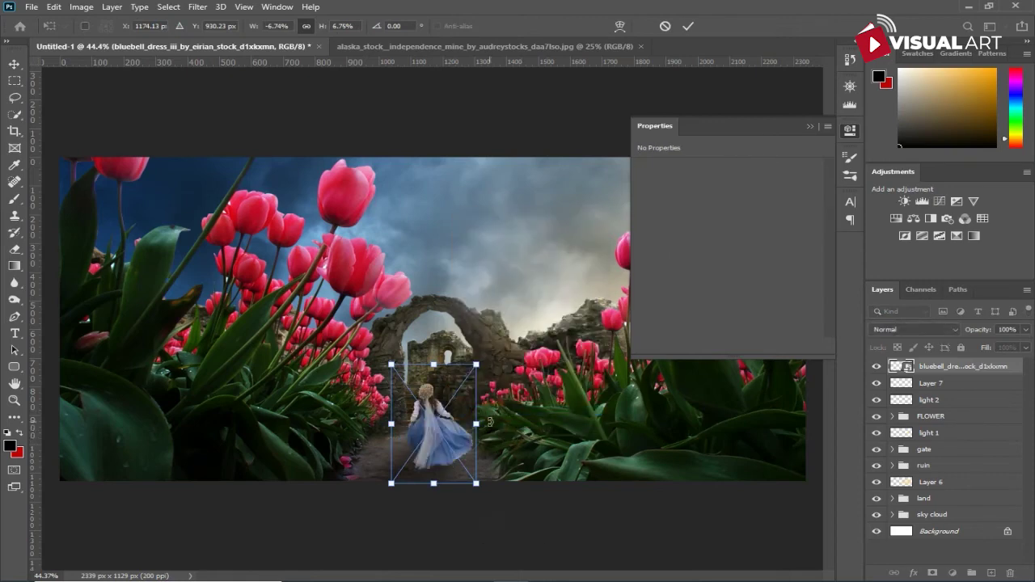
{"action": "key", "text": "Return"}
{"action": "key", "text": "b"}
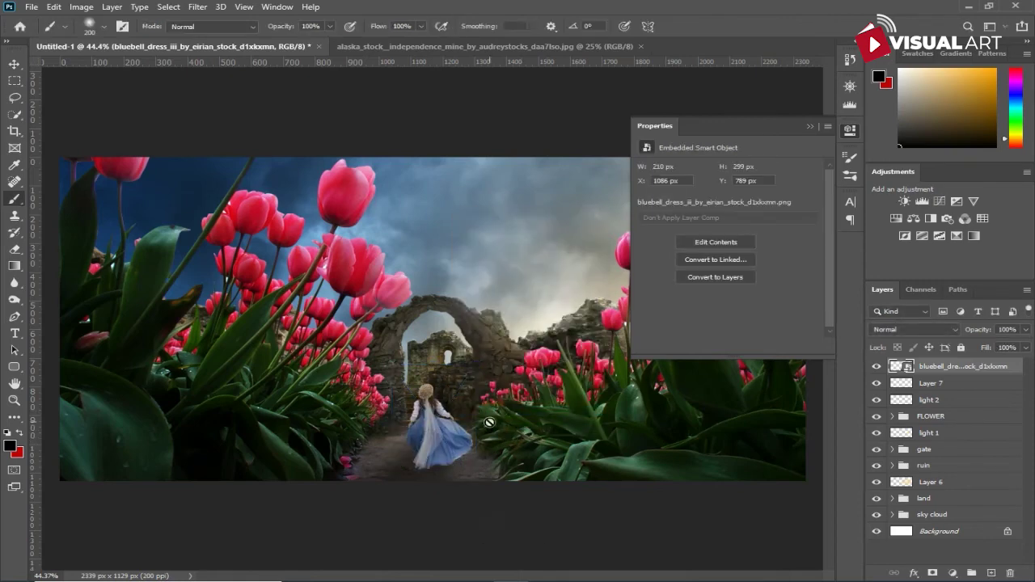
Step: Add a Brightness/Contrast adjustment clipped to the woman's layer with brightness 27 and contrast 56
{"action": "left_click", "coordinate": [951, 573]}
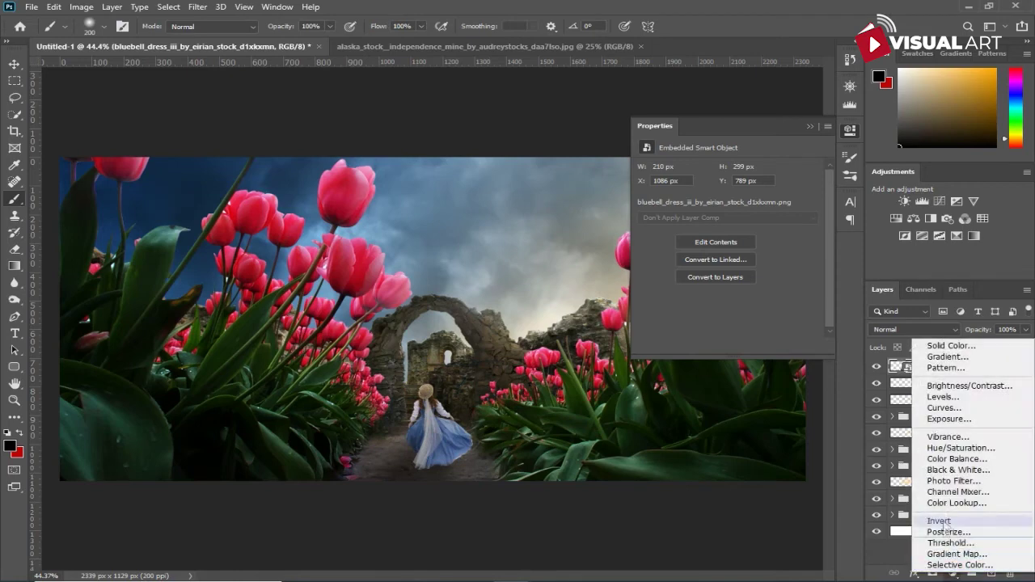
{"action": "left_click", "coordinate": [971, 386]}
{"action": "left_click", "coordinate": [728, 346]}
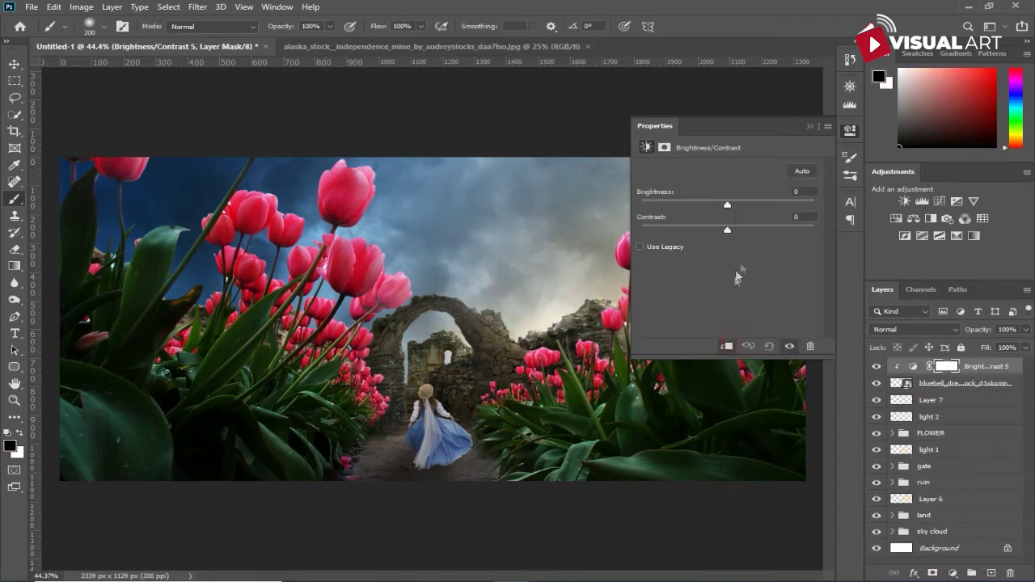
{"action": "left_click_drag", "start_coordinate": [720, 203], "coordinate": [746, 203]}
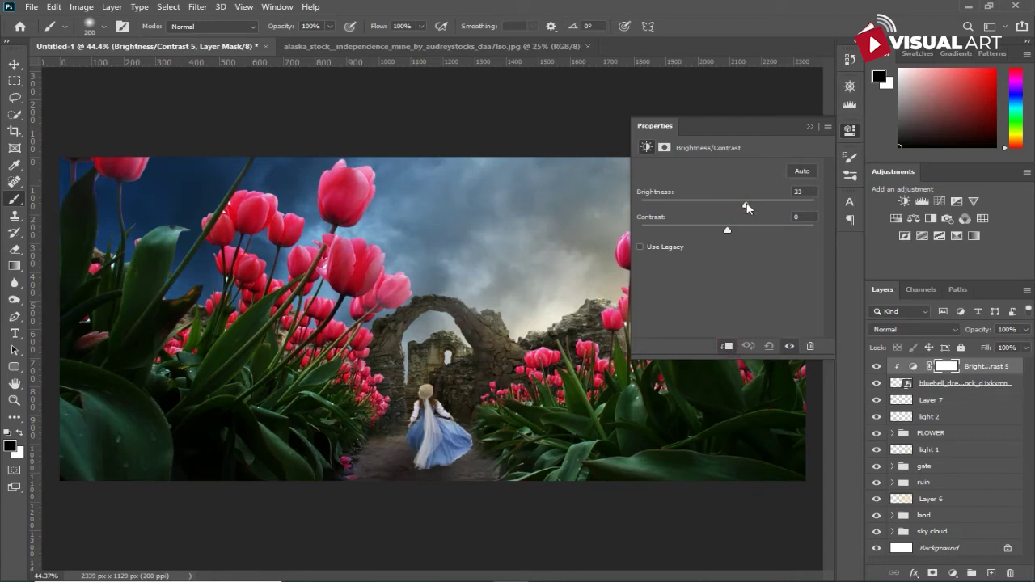
{"action": "mouse_move", "coordinate": [761, 228]}
{"action": "left_mouse_down"}
{"action": "mouse_move", "coordinate": [755, 210]}
{"action": "mouse_move", "coordinate": [738, 208]}
{"action": "mouse_move", "coordinate": [771, 231]}
{"action": "left_mouse_up"}
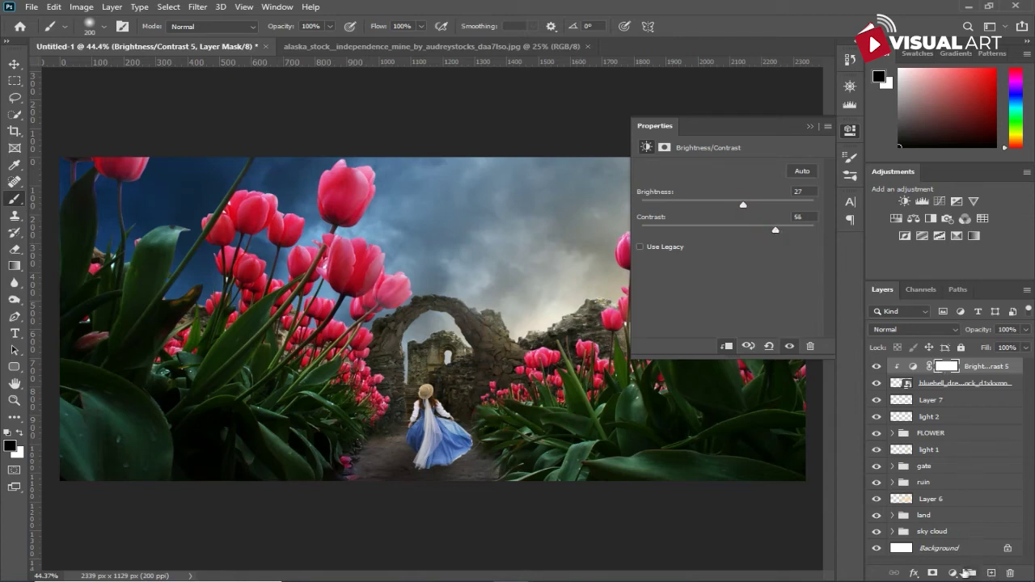
Step: Apply a Color Dodge Inner Shadow at 34% opacity to the woman's layer, with distance 11 px and an increased size
{"action": "left_click", "coordinate": [943, 383]}
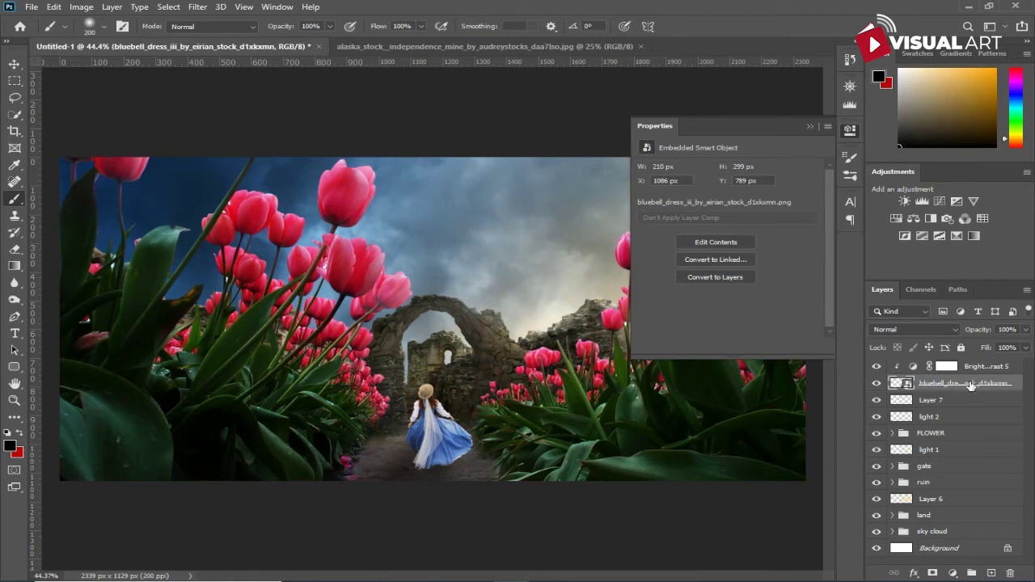
{"action": "left_click", "coordinate": [915, 573]}
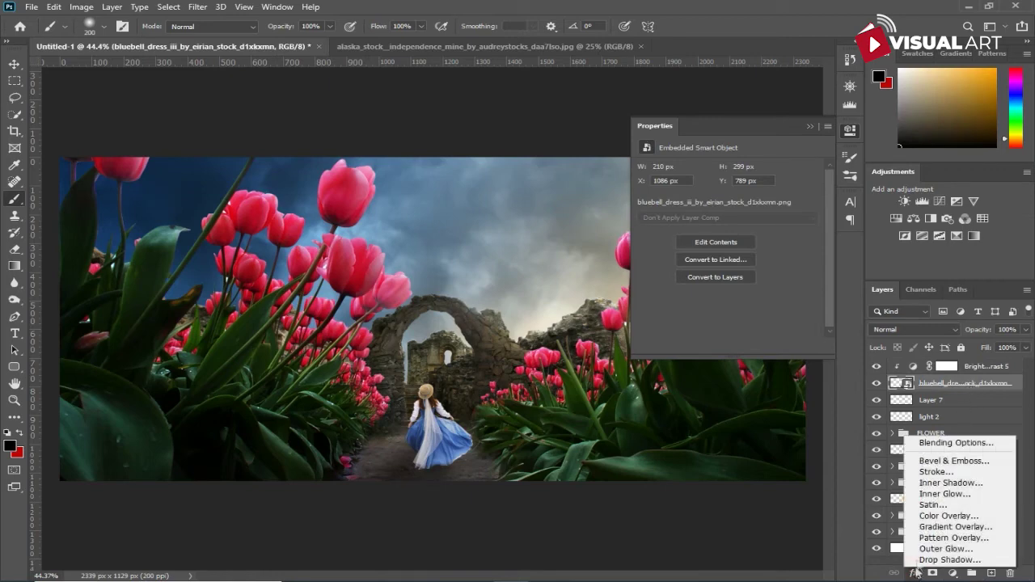
{"action": "left_click", "coordinate": [946, 483]}
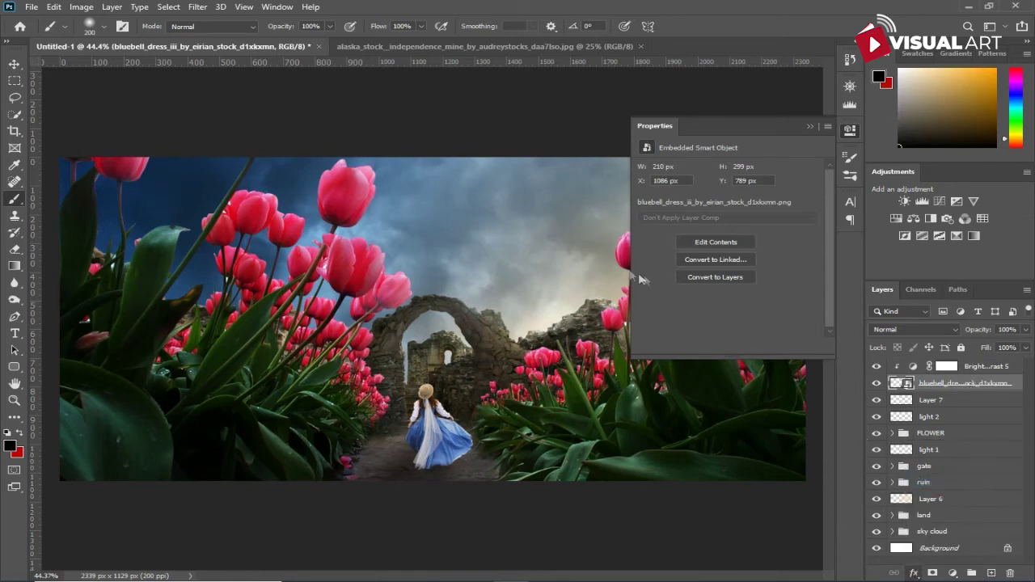
{"action": "left_click_drag", "start_coordinate": [739, 75], "coordinate": [811, 80]}
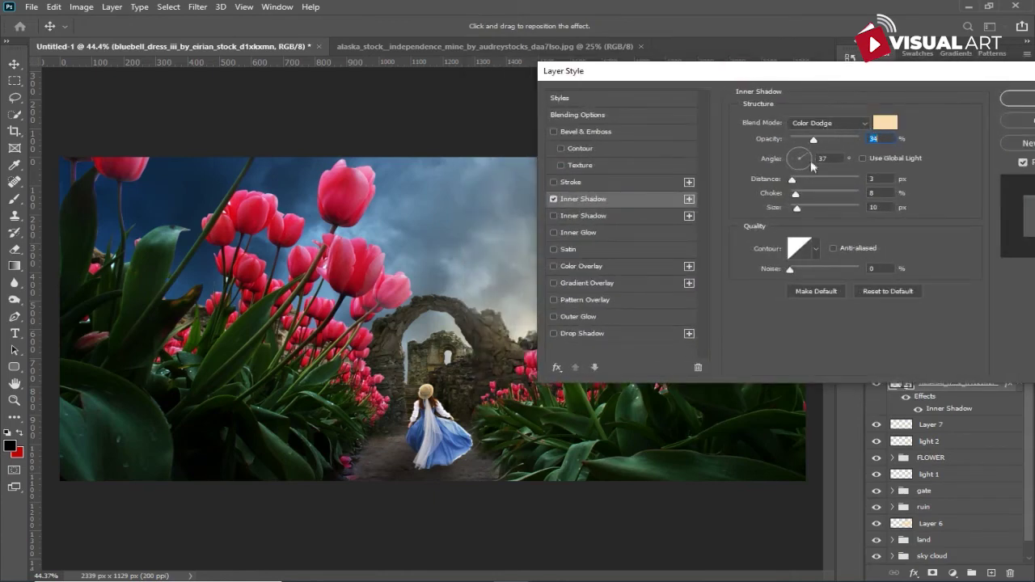
{"action": "left_click_drag", "start_coordinate": [793, 181], "coordinate": [797, 182]}
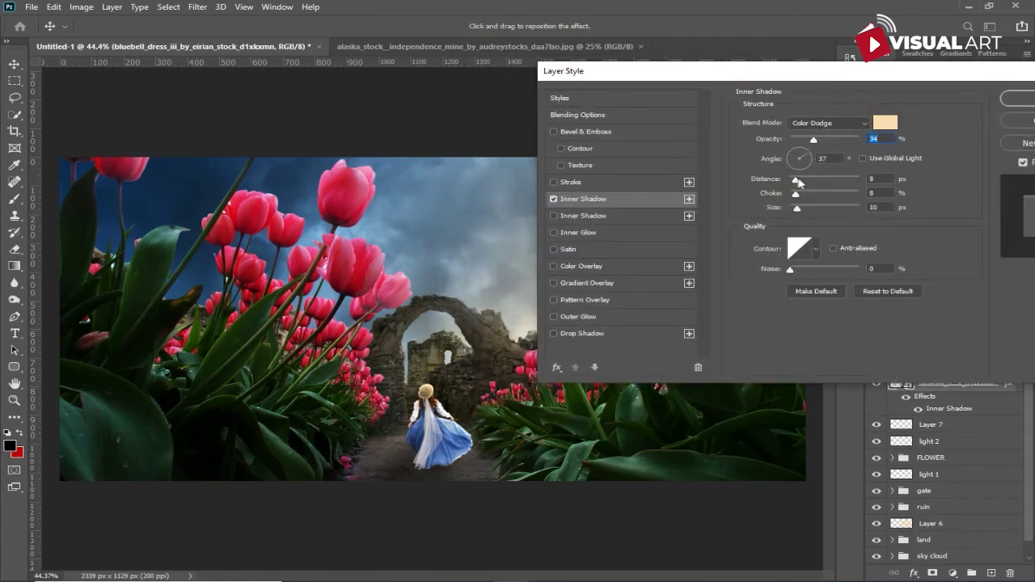
{"action": "left_click", "coordinate": [800, 183]}
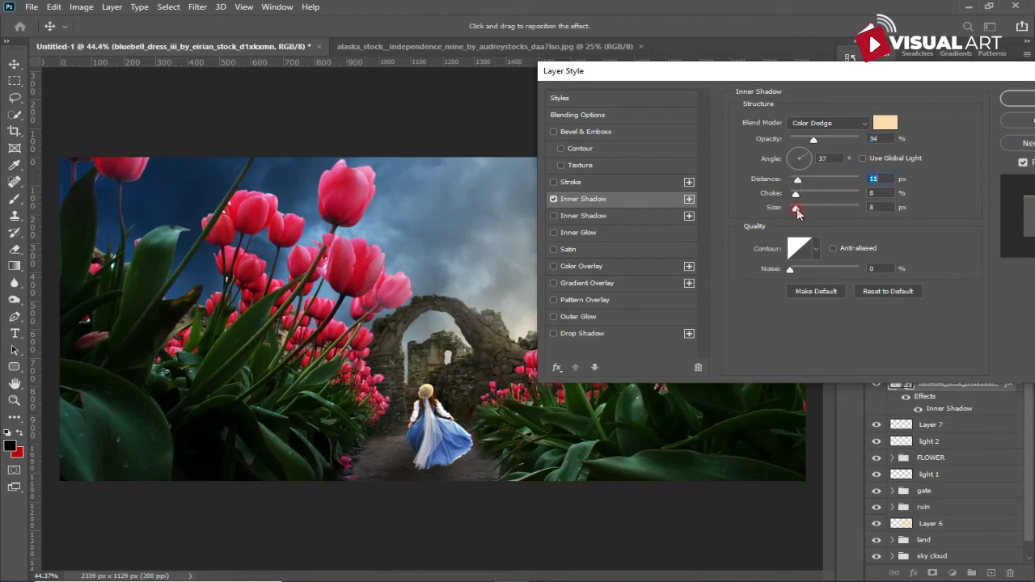
{"action": "left_click_drag", "start_coordinate": [796, 209], "coordinate": [807, 209]}
{"action": "left_click", "coordinate": [803, 207]}
{"action": "left_click", "coordinate": [1011, 99]}
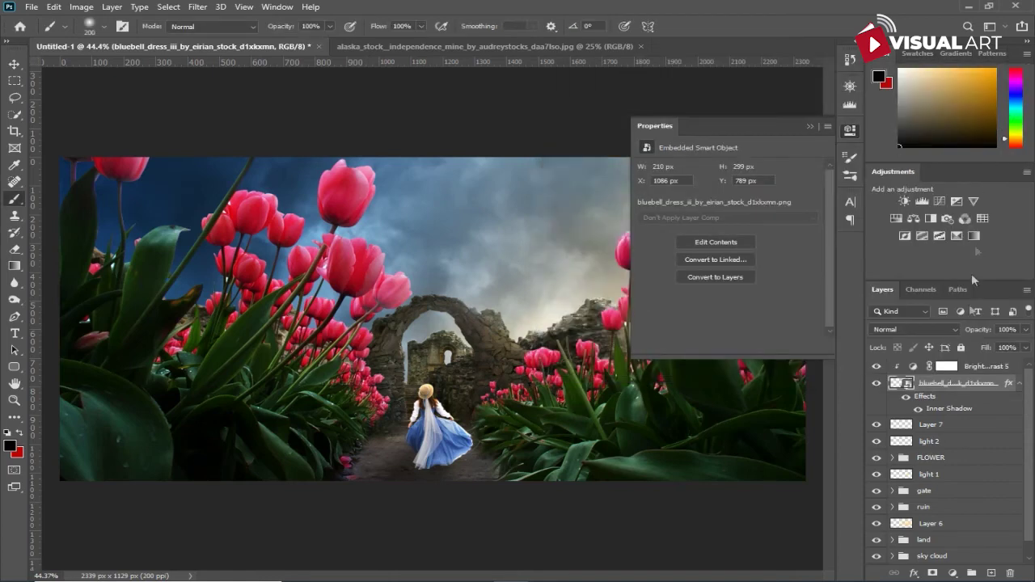
Step: Convert the woman's Inner Shadow effect into its own layer and move it above her Brightness/Contrast adjustment
{"action": "right_click", "coordinate": [1008, 389]}
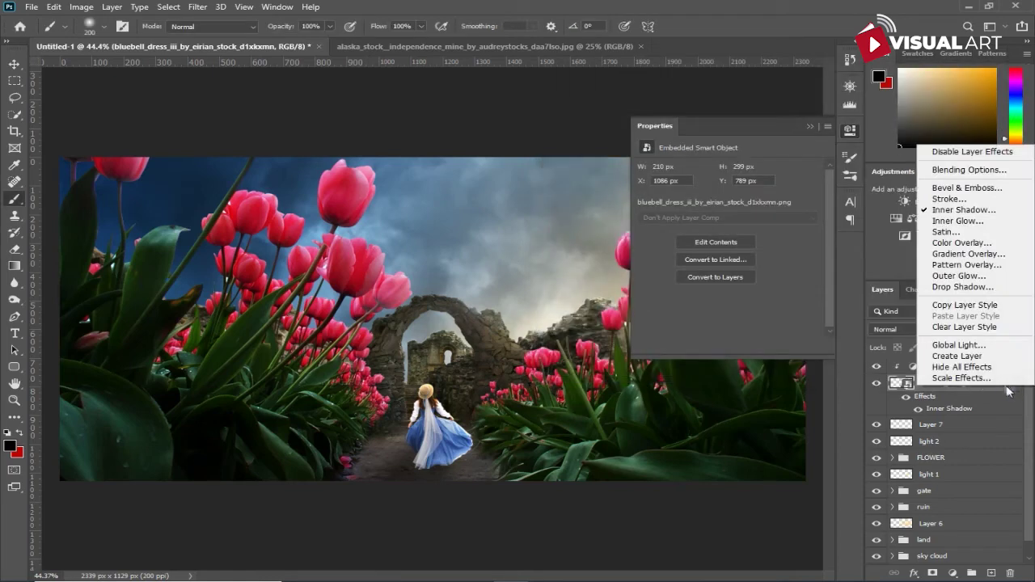
{"action": "left_click", "coordinate": [963, 357]}
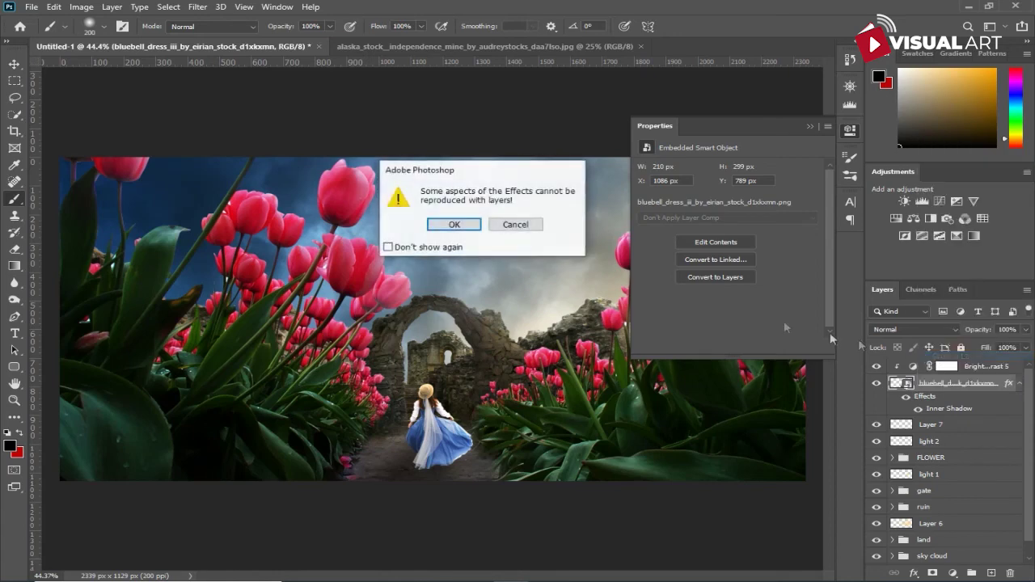
{"action": "left_click", "coordinate": [473, 224]}
{"action": "left_click_drag", "start_coordinate": [966, 390], "coordinate": [965, 368]}
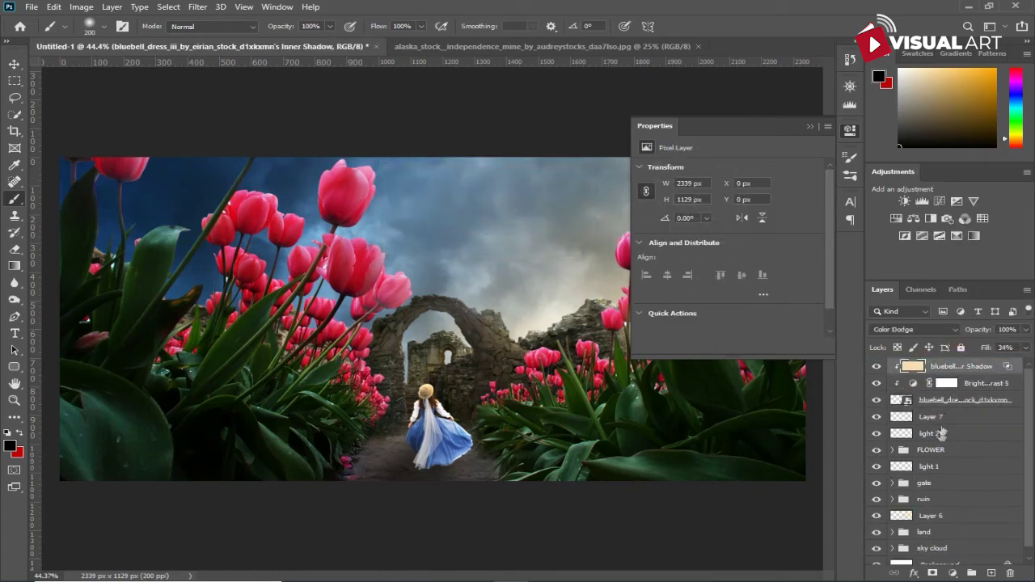
Step: Add a mask to the extracted inner shadow layer and paint the rim light out along the bottom of the dress in black
{"action": "left_click", "coordinate": [933, 572]}
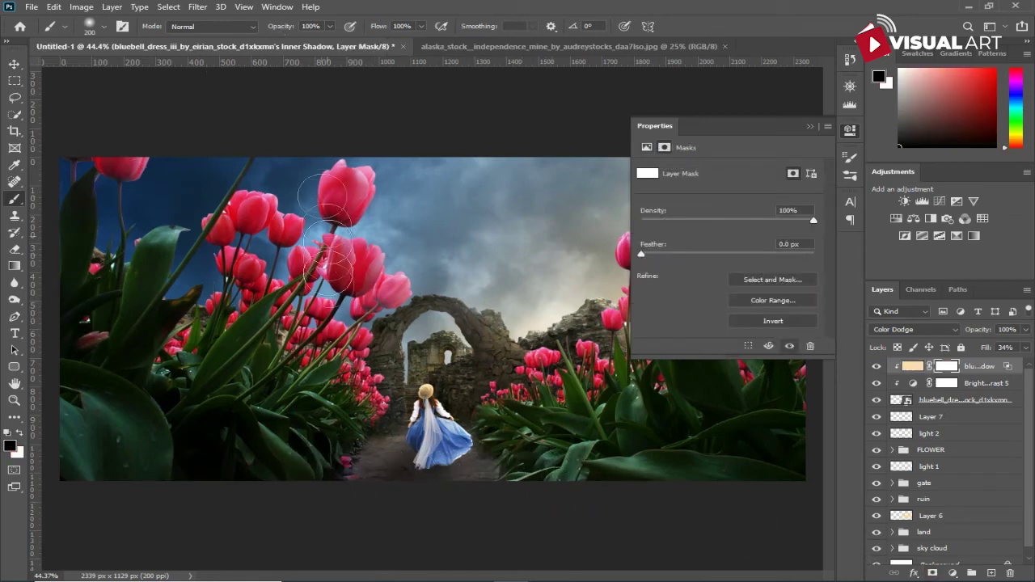
{"action": "left_click_drag", "start_coordinate": [459, 465], "coordinate": [432, 462]}
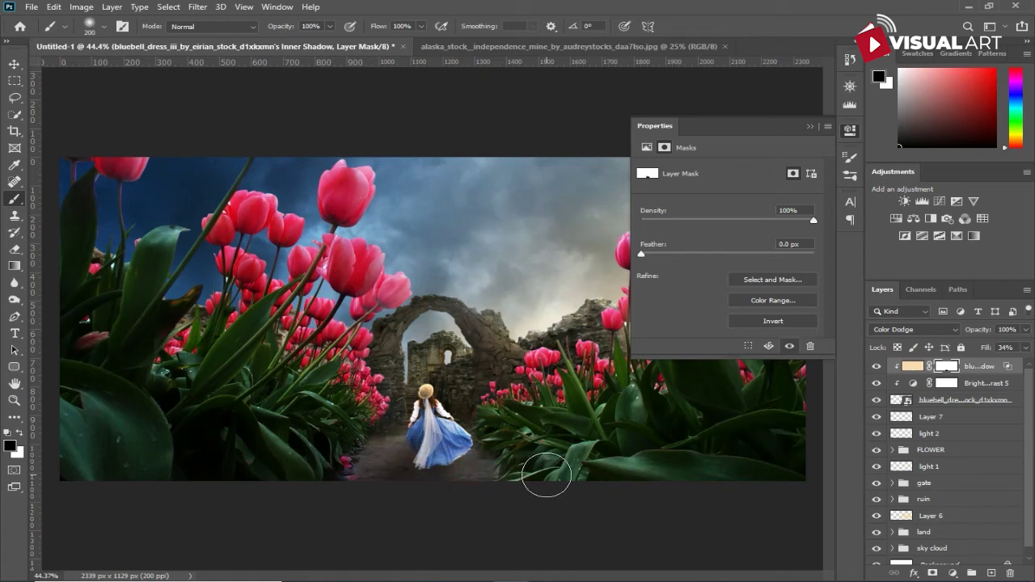
{"action": "left_click", "coordinate": [809, 127]}
Step: Add a new layer clipped to the woman's layer and shade the bottom of her dress in black with a 26% opacity brush
{"action": "left_click", "coordinate": [938, 400]}
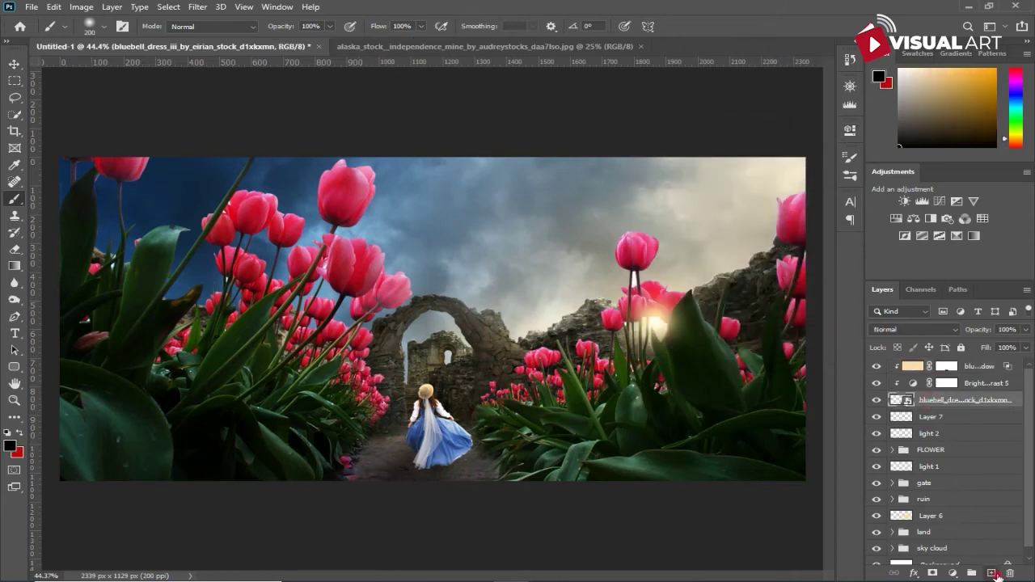
{"action": "left_click", "coordinate": [994, 573]}
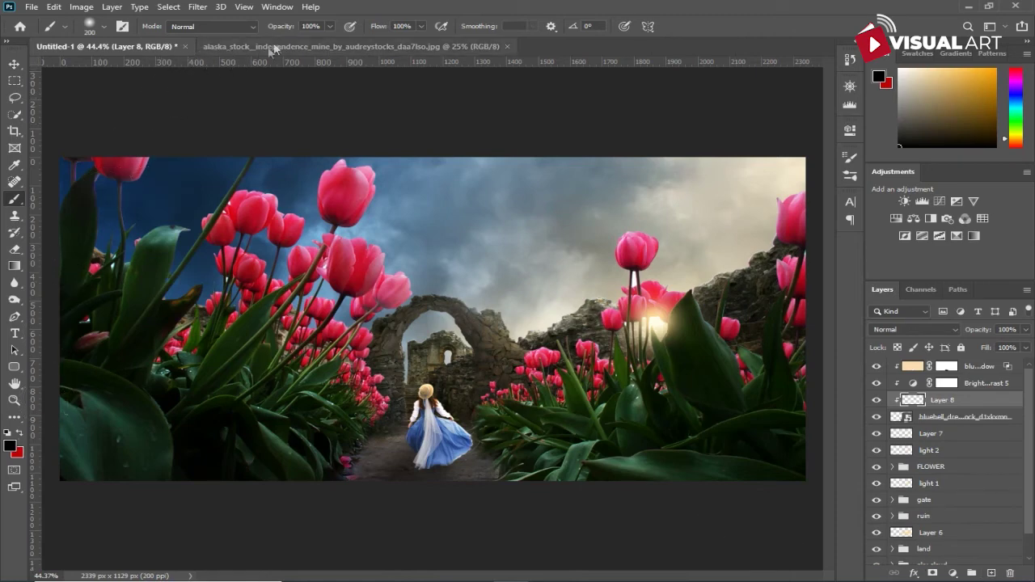
{"action": "left_click_drag", "start_coordinate": [279, 26], "coordinate": [244, 30]}
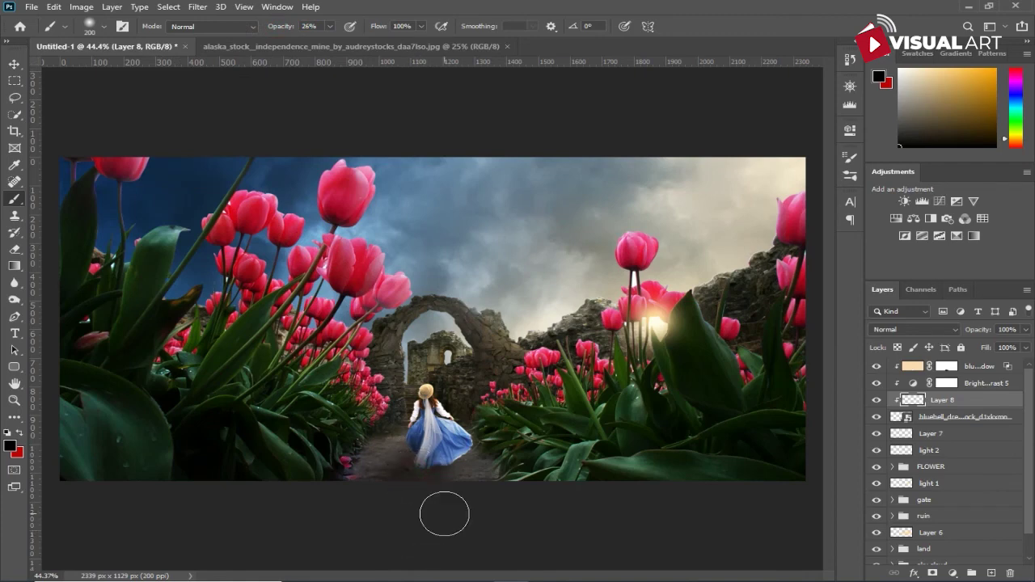
{"action": "scroll", "coordinate": [444, 514], "scroll_direction": "down", "scroll_amount": 1}
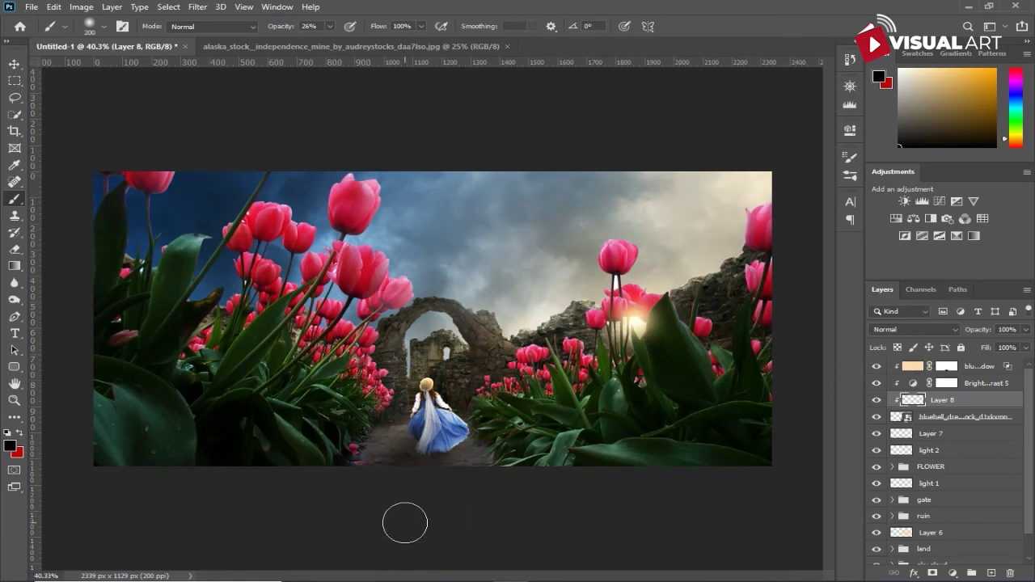
{"action": "key", "text": "bracketleft"}
{"action": "key", "text": "bracketleft"}
{"action": "key", "text": "bracketleft"}
{"action": "key", "text": "bracketleft"}
{"action": "key", "text": "bracketleft"}
{"action": "scroll", "coordinate": [443, 486], "scroll_direction": "down", "scroll_amount": 1}
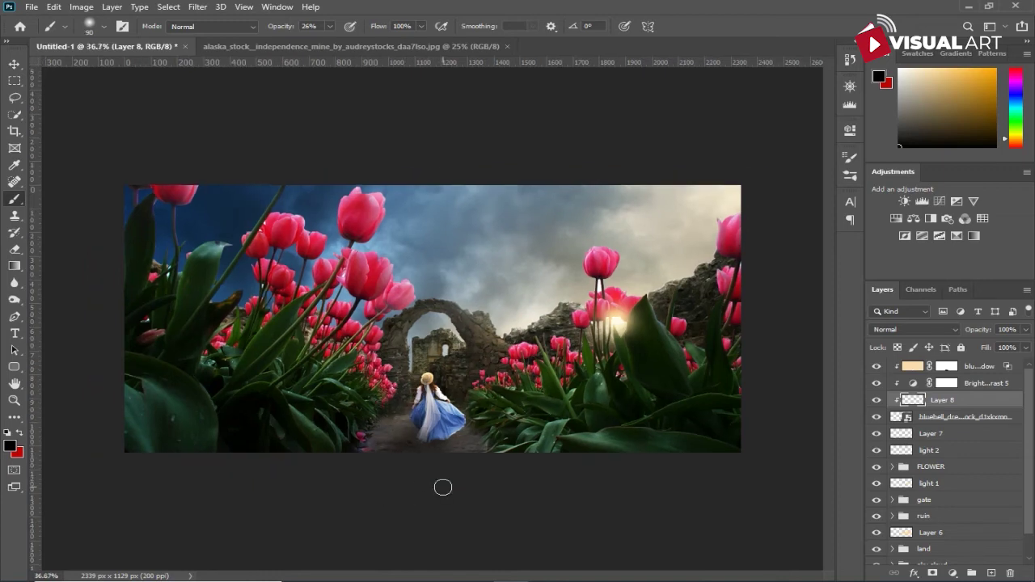
Step: Add a new layer directly above the sky cloud group and set the brush colour to dark blue 1a344d
{"action": "left_click", "coordinate": [15, 64]}
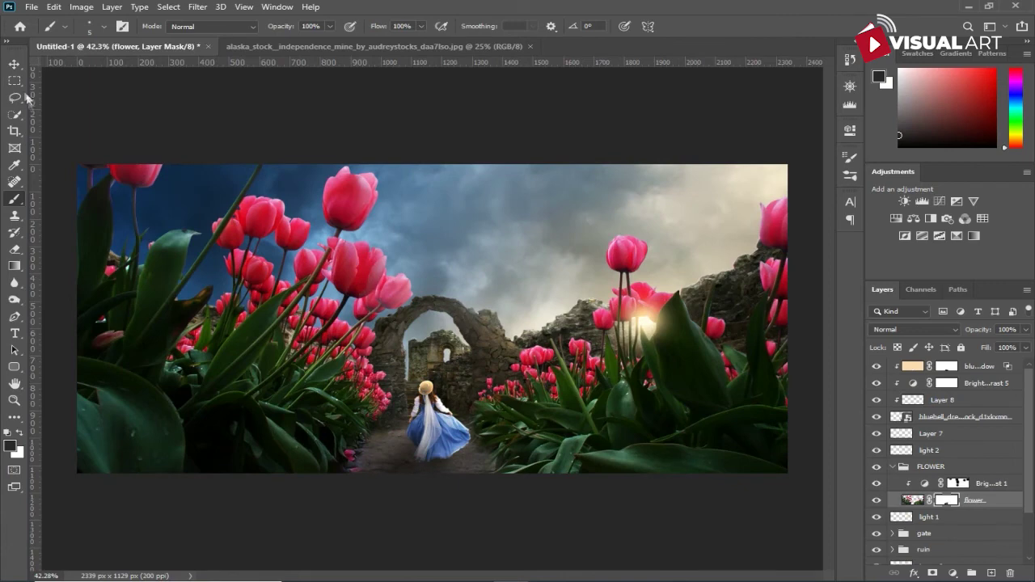
{"action": "left_click", "coordinate": [12, 66]}
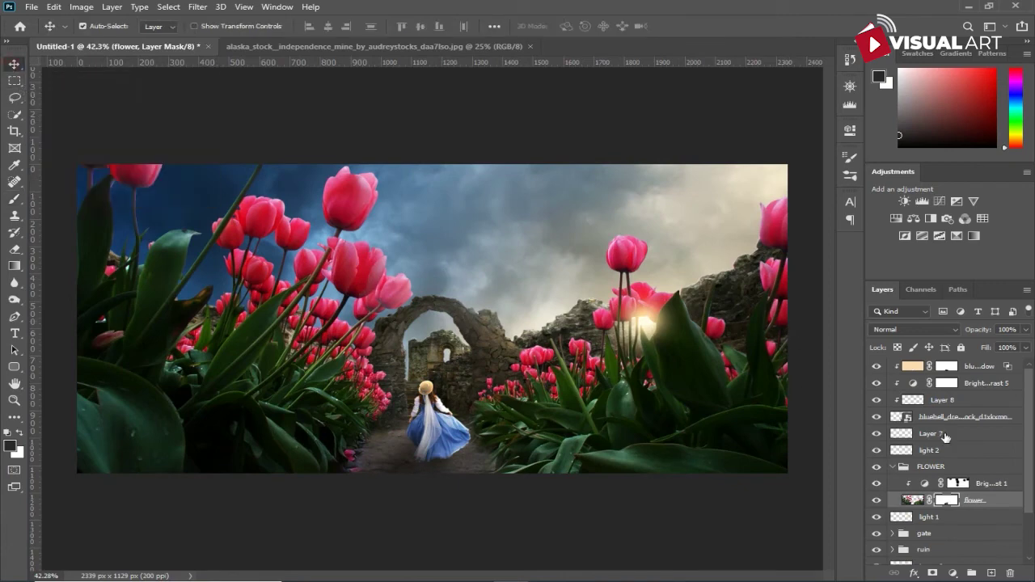
{"action": "scroll", "coordinate": [941, 489], "scroll_direction": "down", "scroll_amount": 3}
{"action": "left_click", "coordinate": [938, 540]}
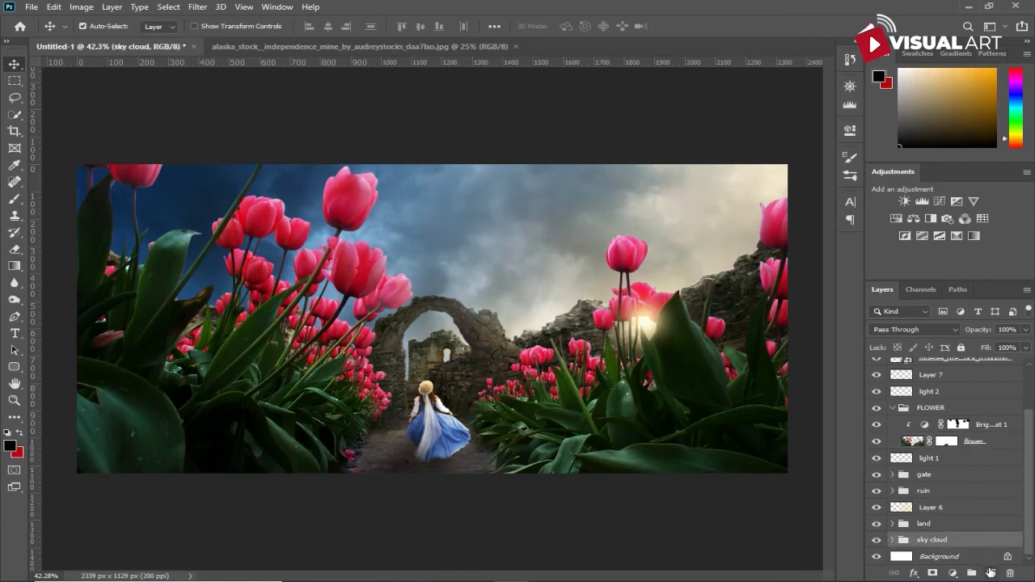
{"action": "left_click", "coordinate": [990, 572]}
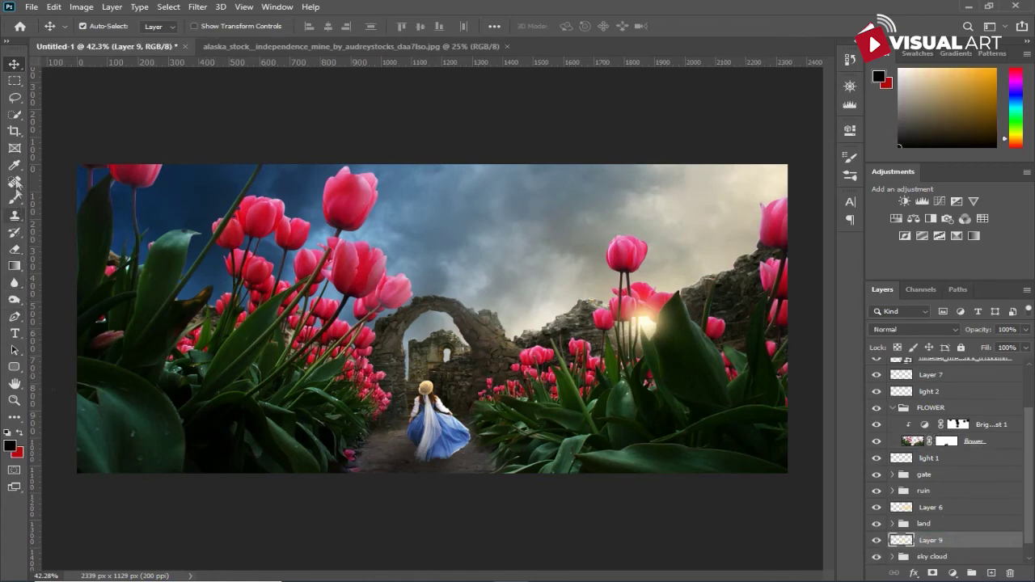
{"action": "left_click", "coordinate": [15, 199]}
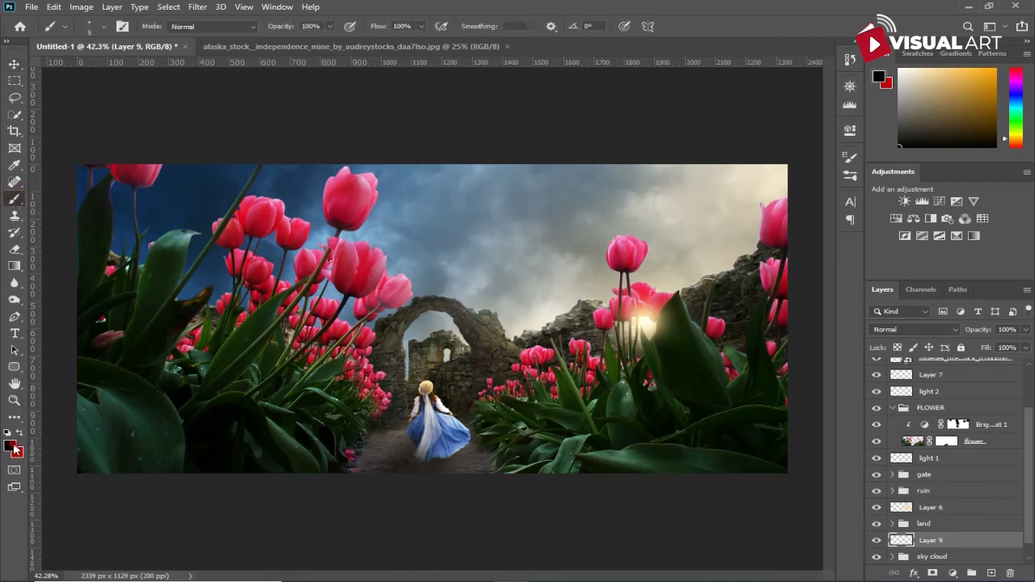
{"action": "left_click", "coordinate": [12, 447]}
{"action": "left_click", "coordinate": [770, 235]}
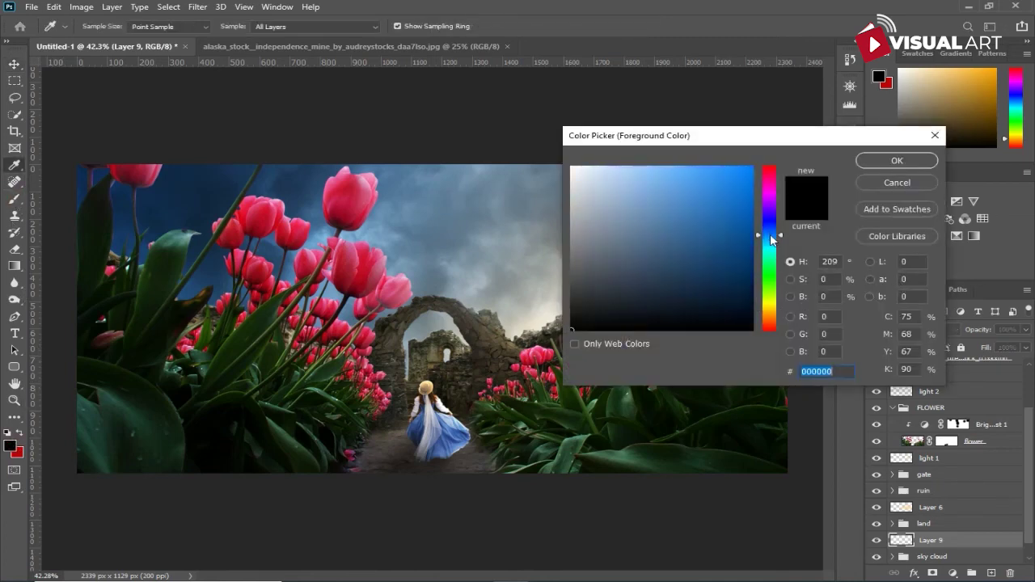
{"action": "mouse_move", "coordinate": [750, 222]}
{"action": "left_mouse_down"}
{"action": "mouse_move", "coordinate": [753, 253]}
{"action": "mouse_move", "coordinate": [693, 270]}
{"action": "left_mouse_up"}
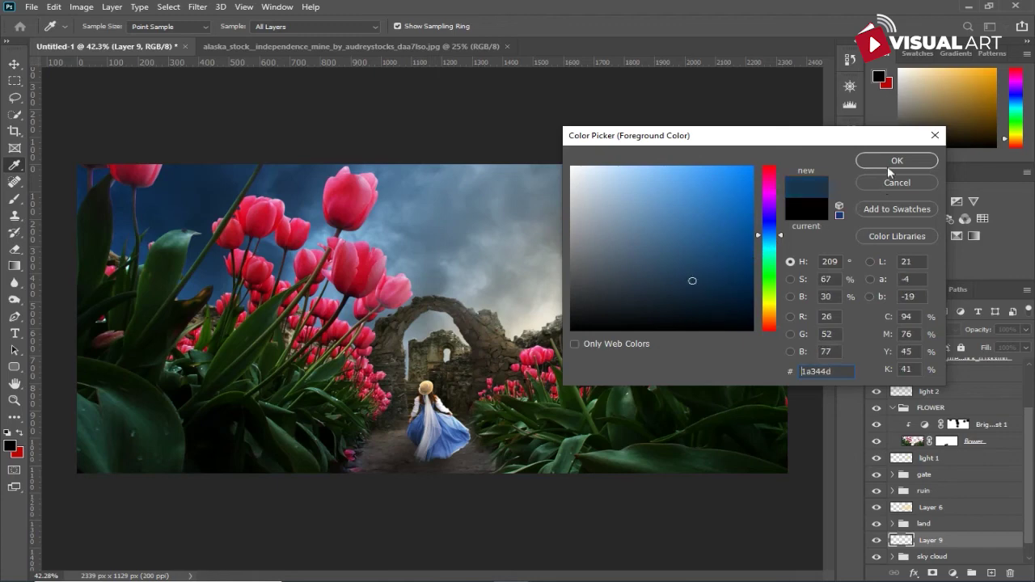
{"action": "left_click", "coordinate": [889, 161]}
Step: Paint dark blue behind the tulips on the left side of the image with a soft 300 px brush
{"action": "key", "text": "bracketright"}
{"action": "key", "text": "bracketright"}
{"action": "key", "text": "bracketright"}
{"action": "key", "text": "bracketright"}
{"action": "key", "text": "bracketright"}
{"action": "key", "text": "bracketright"}
{"action": "key", "text": "bracketright"}
{"action": "key", "text": "bracketright"}
{"action": "key", "text": "bracketright"}
{"action": "key", "text": "bracketright"}
{"action": "key", "text": "bracketright"}
{"action": "key", "text": "bracketright"}
{"action": "mouse_move", "coordinate": [186, 315]}
{"action": "left_mouse_down"}
{"action": "mouse_move", "coordinate": [241, 314]}
{"action": "mouse_move", "coordinate": [333, 370]}
{"action": "mouse_move", "coordinate": [232, 366]}
{"action": "left_mouse_up"}
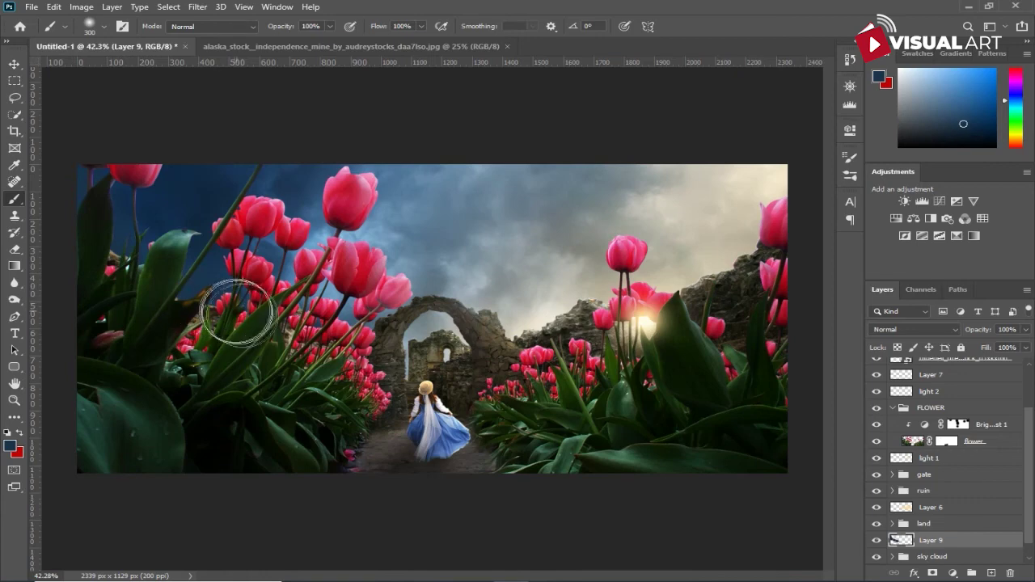
{"action": "scroll", "coordinate": [346, 361], "scroll_direction": "down", "scroll_amount": 2}
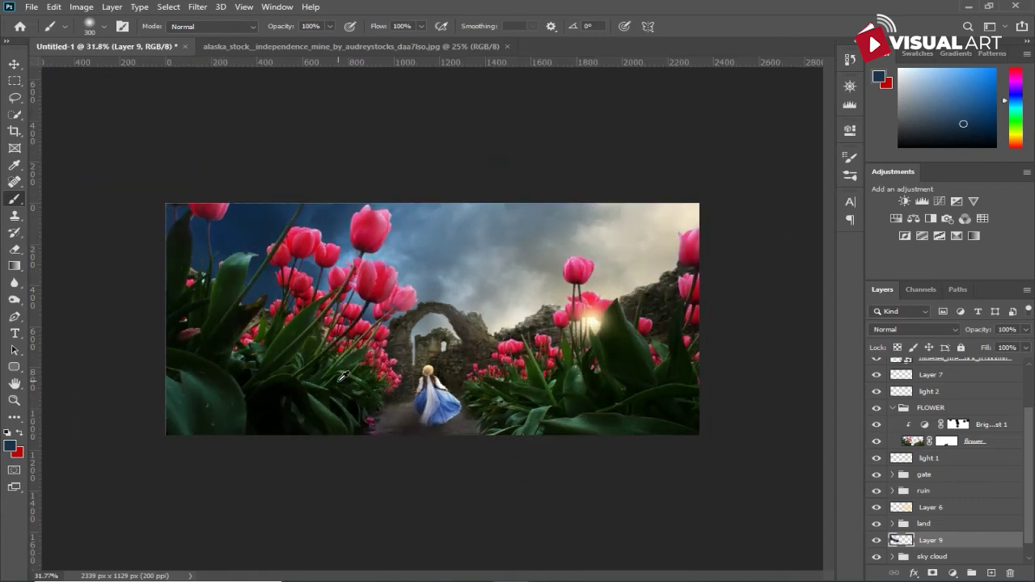
{"action": "scroll", "coordinate": [552, 394], "scroll_direction": "up", "scroll_amount": 2}
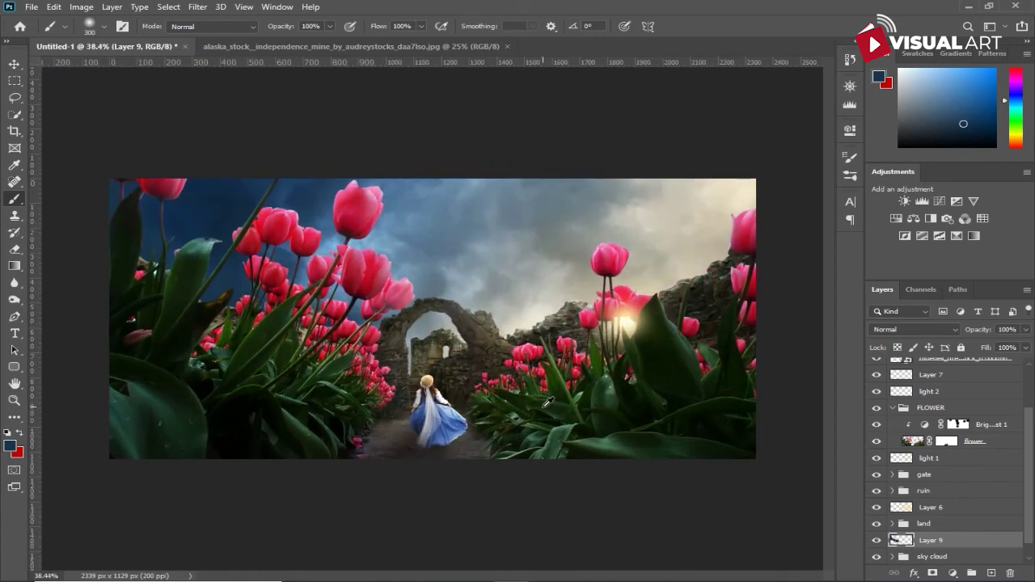
{"action": "key", "text": "v"}
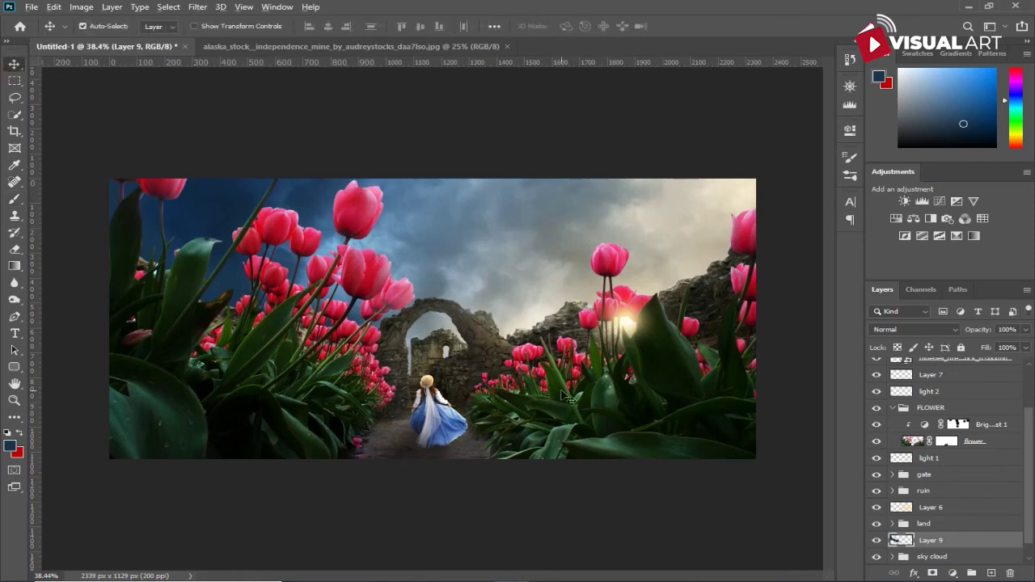
{"action": "scroll", "coordinate": [569, 398], "scroll_direction": "up", "scroll_amount": 1}
{"action": "scroll", "coordinate": [563, 394], "scroll_direction": "down", "scroll_amount": 2}
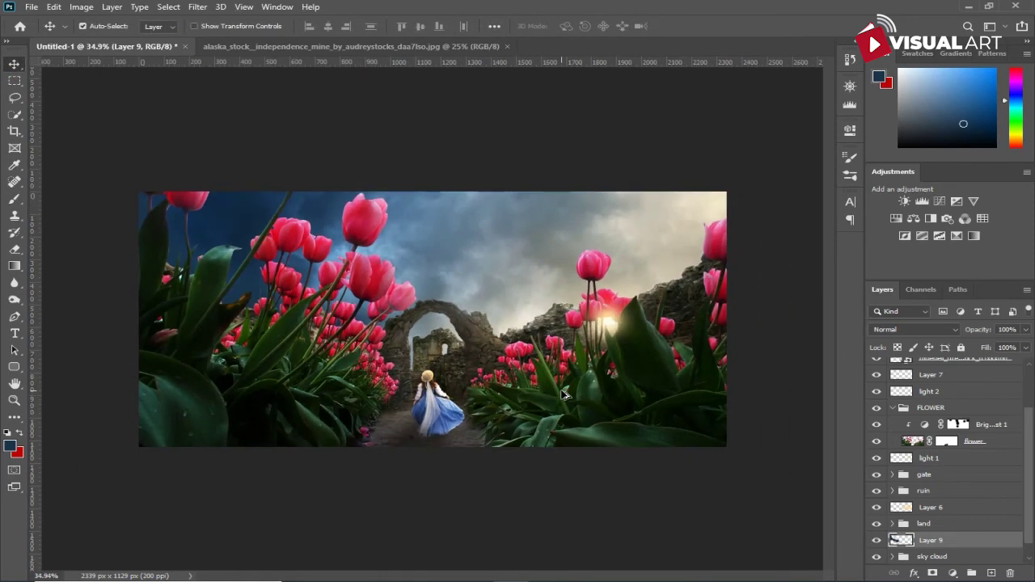
{"action": "scroll", "coordinate": [1034, 437], "scroll_direction": "up", "scroll_amount": 3}
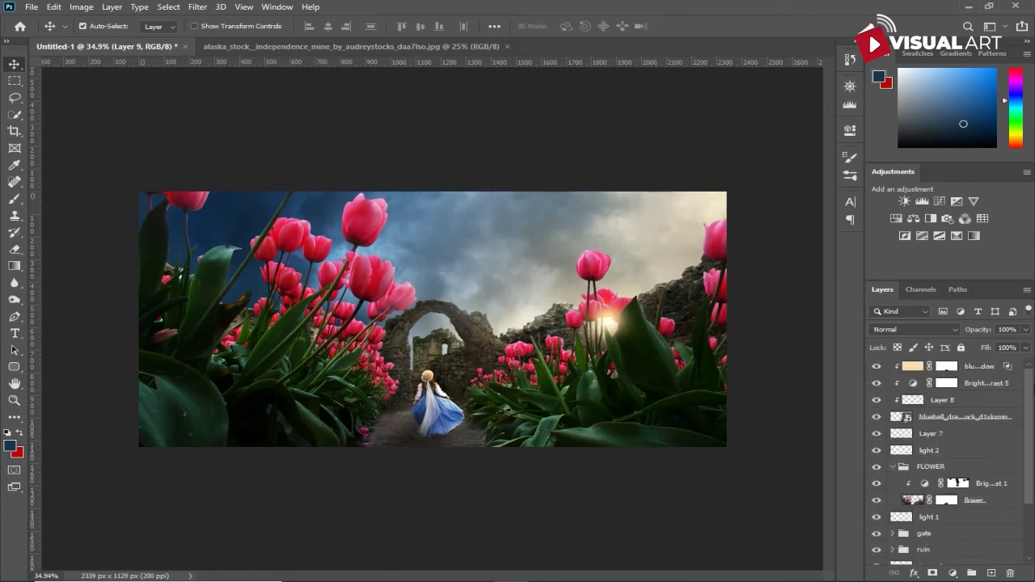
Step: Stamp all visible layers into a merged layer at the top of the stack and add an empty layer above it
{"action": "left_click", "coordinate": [993, 369]}
{"action": "key", "text": "ctrl+alt+shift+e"}
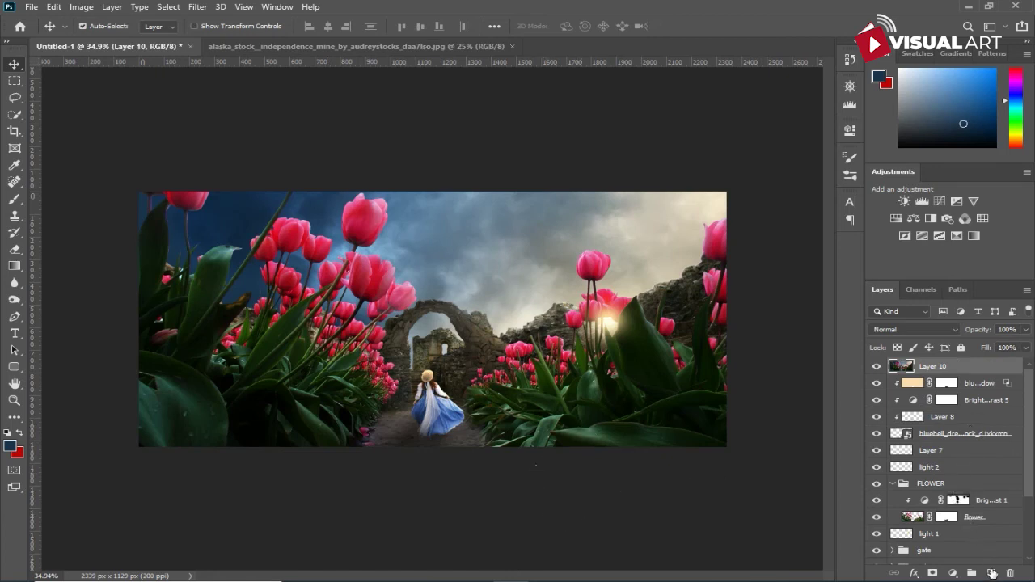
{"action": "left_click", "coordinate": [992, 572]}
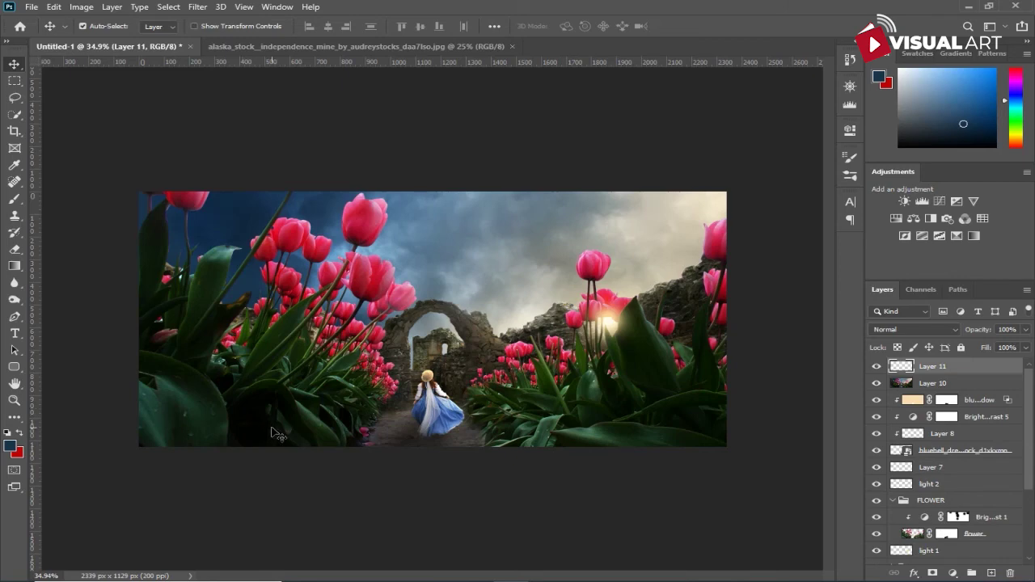
Step: Darken the lower edges of the scene and the path on the empty layer with a large soft black brush at 11% opacity
{"action": "key", "text": "b"}
{"action": "key", "text": "bracketright"}
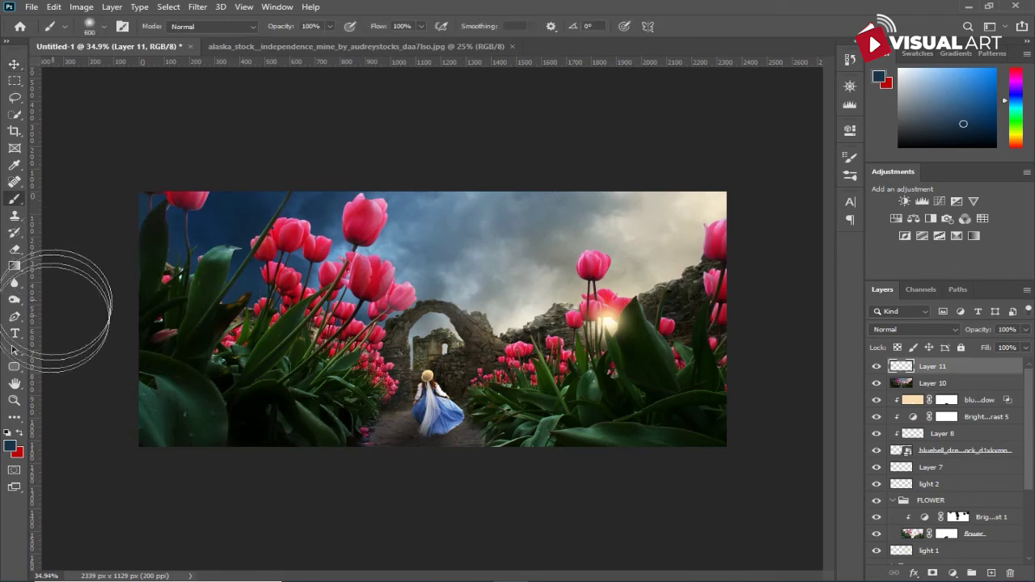
{"action": "left_click", "coordinate": [11, 446]}
{"action": "left_click", "coordinate": [571, 330]}
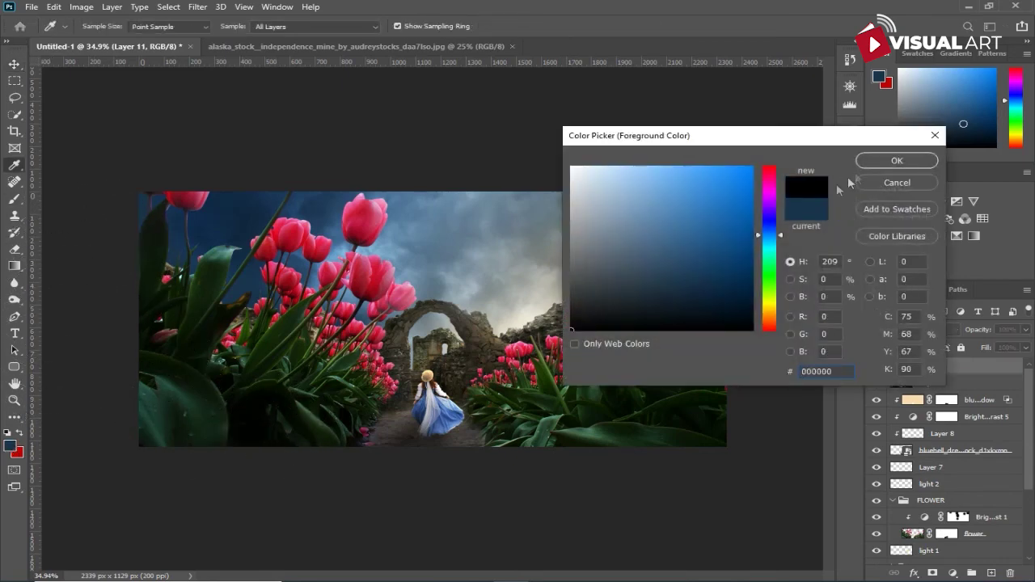
{"action": "left_click", "coordinate": [893, 161]}
{"action": "type", "text": "11"}
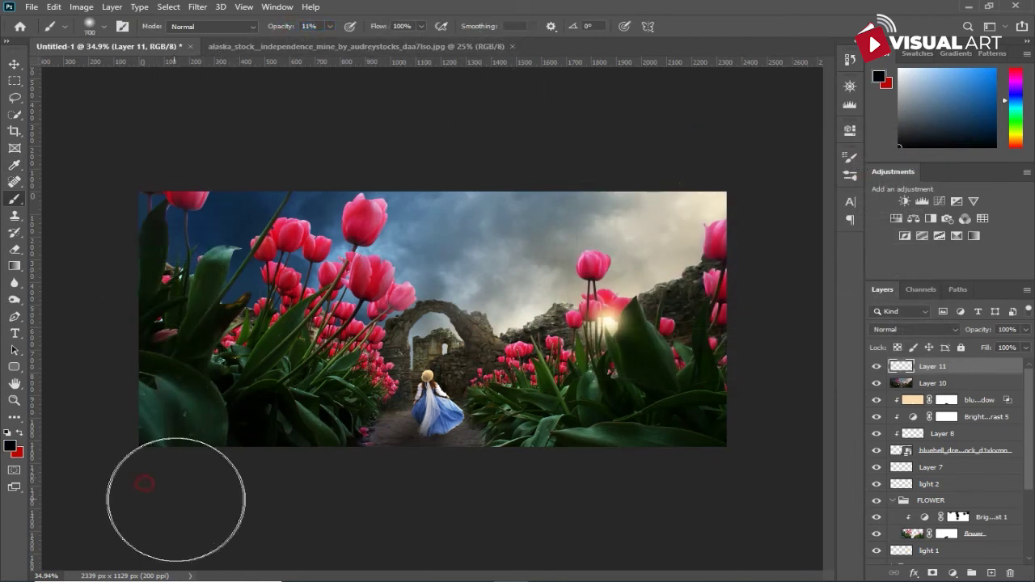
{"action": "key", "text": "bracketleft"}
{"action": "key", "text": "bracketleft"}
{"action": "key", "text": "bracketleft"}
{"action": "key", "text": "bracketleft"}
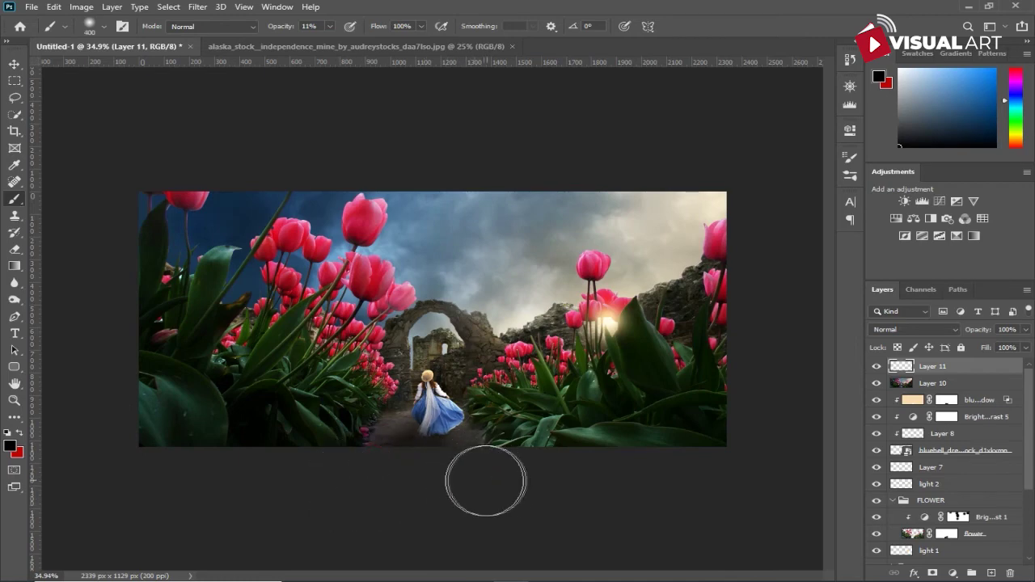
{"action": "key", "text": "bracketleft"}
{"action": "key", "text": "bracketleft"}
{"action": "key", "text": "bracketleft"}
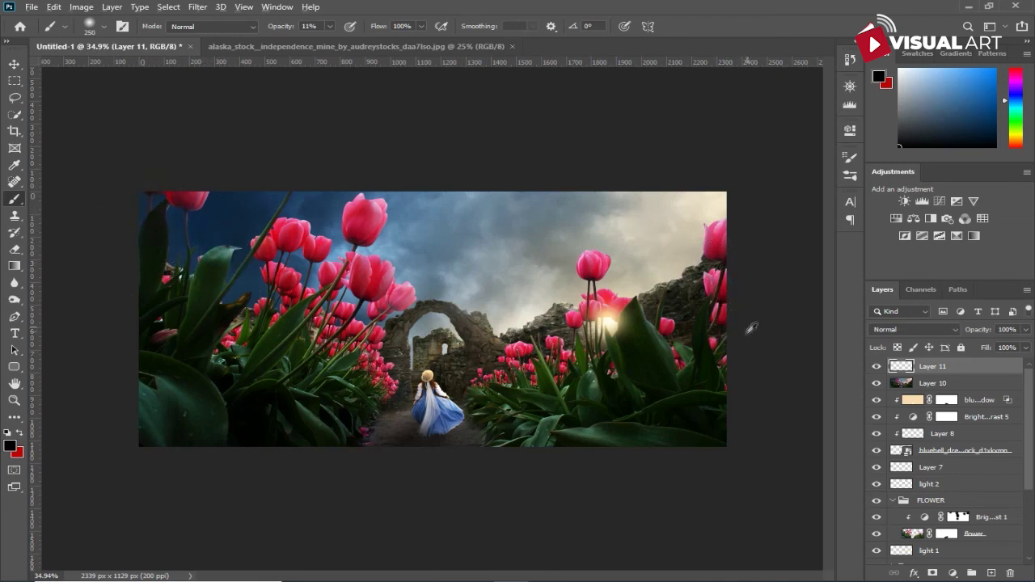
{"action": "scroll", "coordinate": [745, 334], "scroll_direction": "down", "scroll_amount": 1}
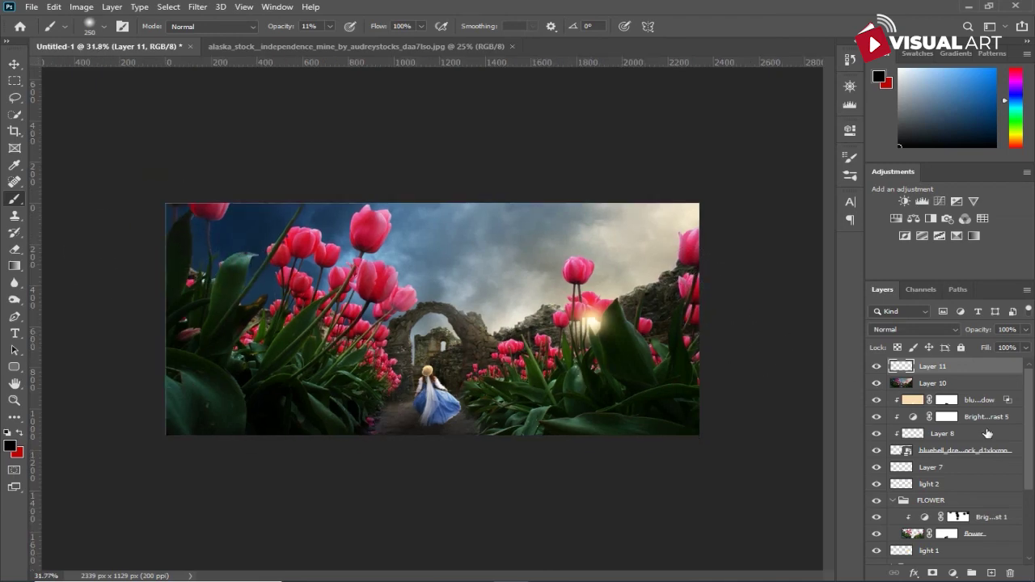
Step: Stamp all visible layers into another merged layer on top and open it in the Camera Raw Filter
{"action": "key", "text": "ctrl+alt+shift+e"}
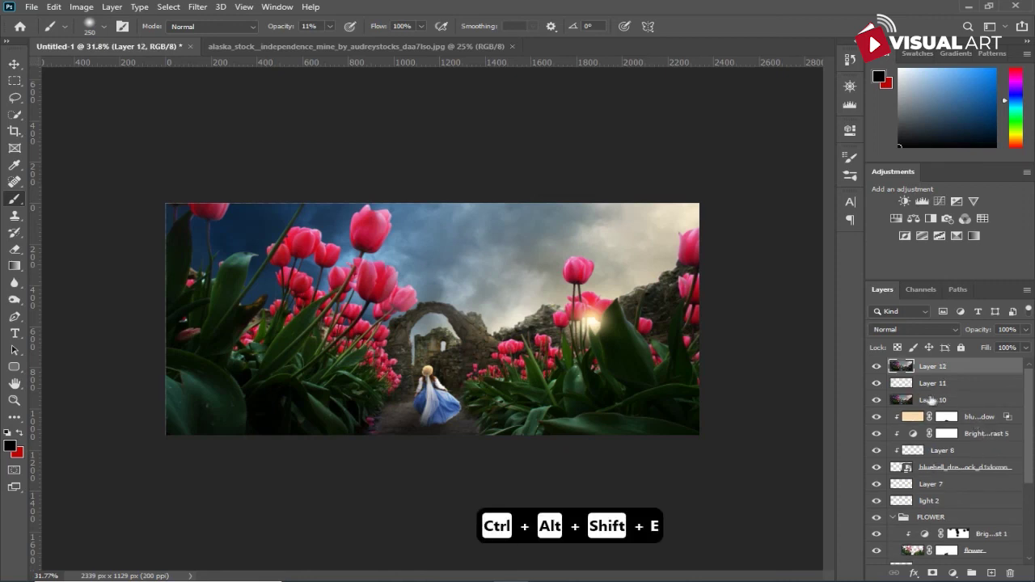
{"action": "left_click", "coordinate": [198, 7]}
{"action": "left_click", "coordinate": [208, 87]}
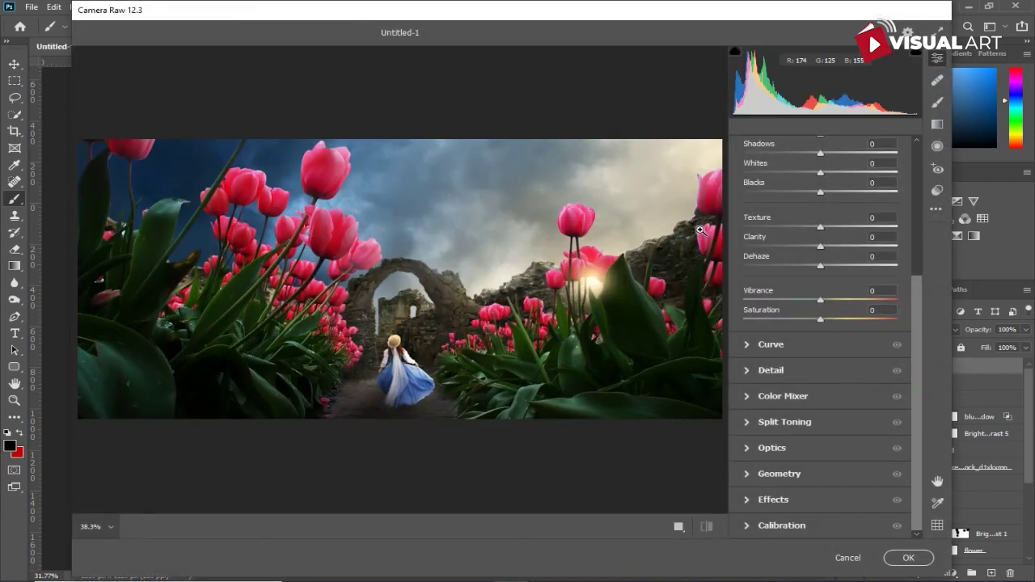
{"action": "scroll", "coordinate": [828, 176], "scroll_direction": "up", "scroll_amount": 3}
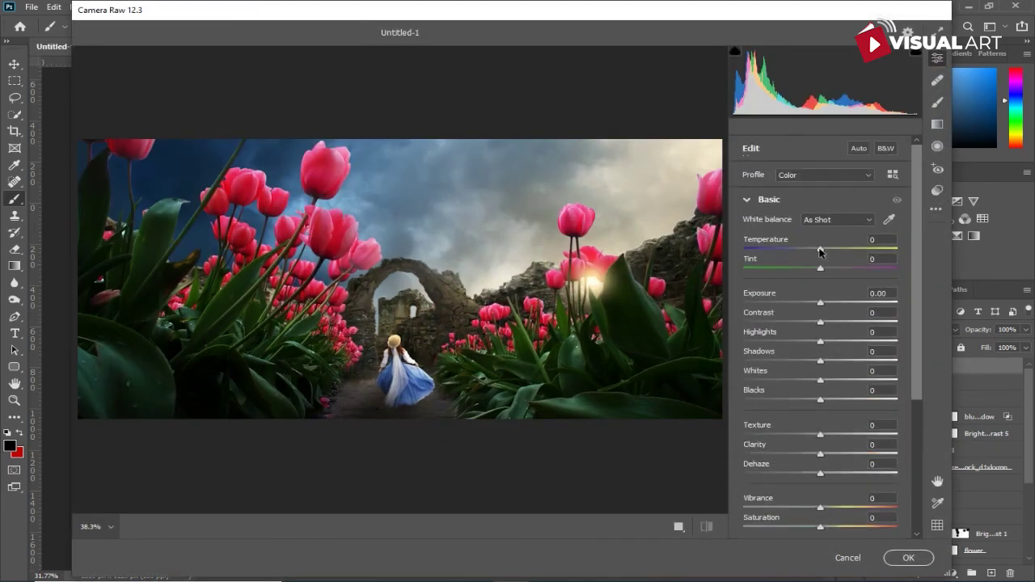
Step: Set the Camera Raw temperature to -11, tint to -3, exposure to +0.05 and contrast to +18
{"action": "left_click_drag", "start_coordinate": [820, 249], "coordinate": [812, 249]}
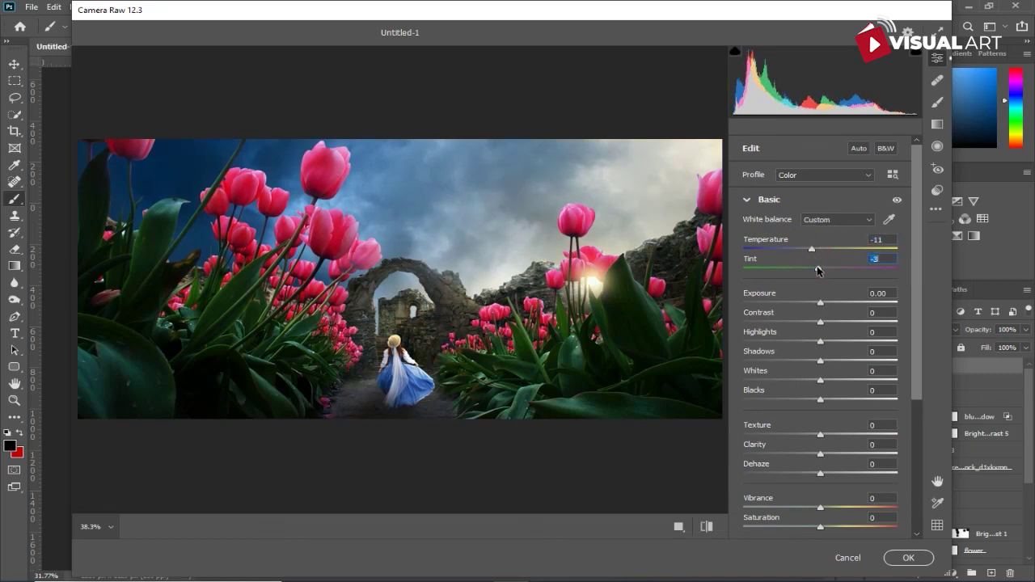
{"action": "left_click_drag", "start_coordinate": [819, 303], "coordinate": [824, 304]}
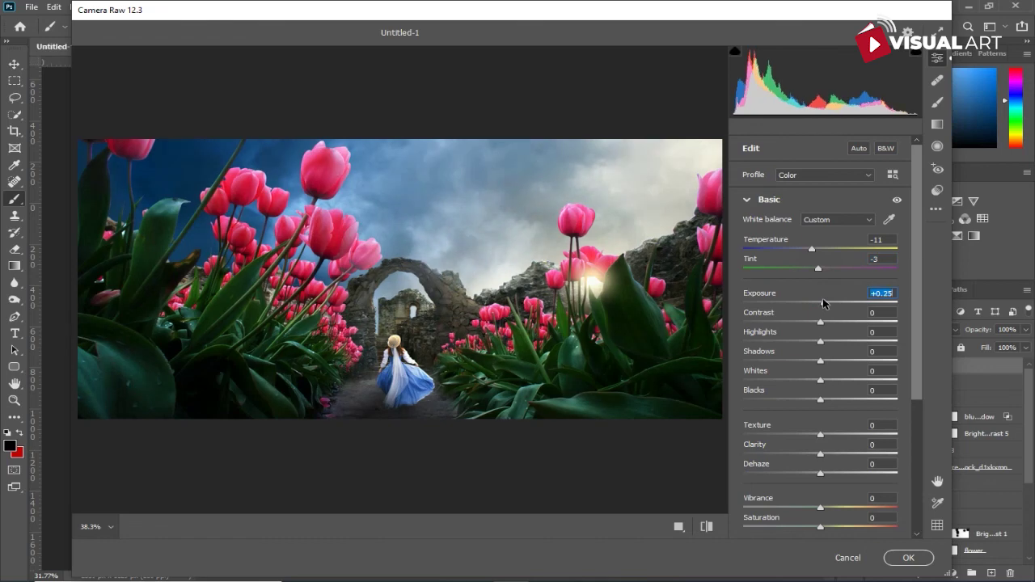
{"action": "left_click_drag", "start_coordinate": [819, 322], "coordinate": [834, 321]}
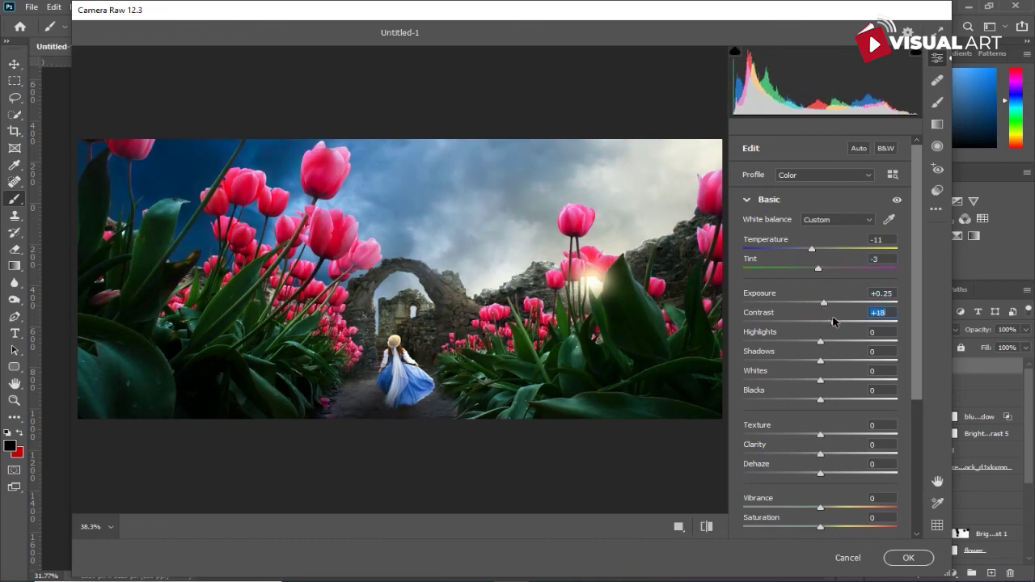
{"action": "left_click", "coordinate": [821, 304]}
{"action": "double_click", "coordinate": [822, 304]}
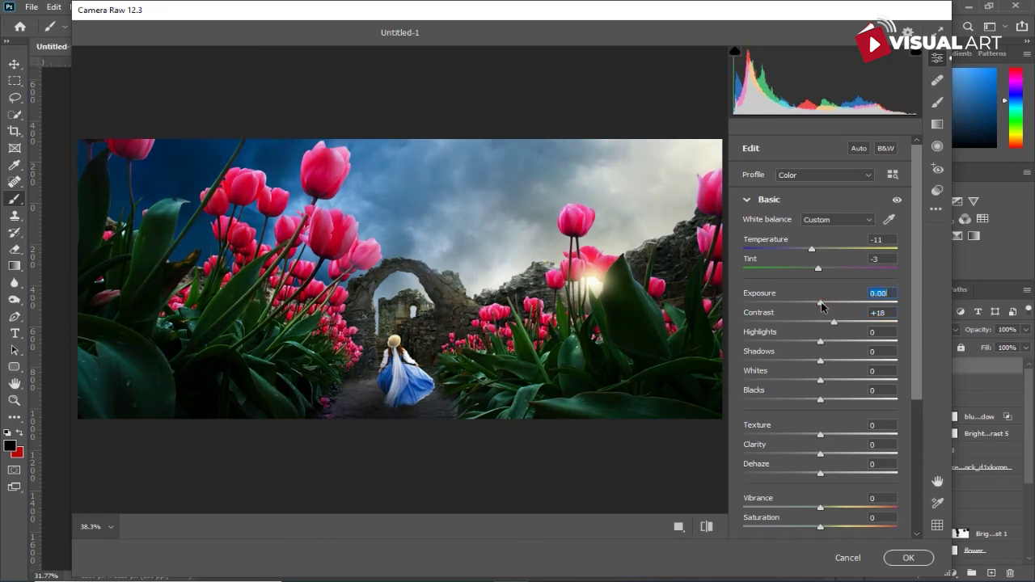
{"action": "key", "text": "Up"}
Step: Raise the clarity to +20 and apply the Camera Raw adjustments to the merged layer
{"action": "left_click_drag", "start_coordinate": [820, 455], "coordinate": [838, 458]}
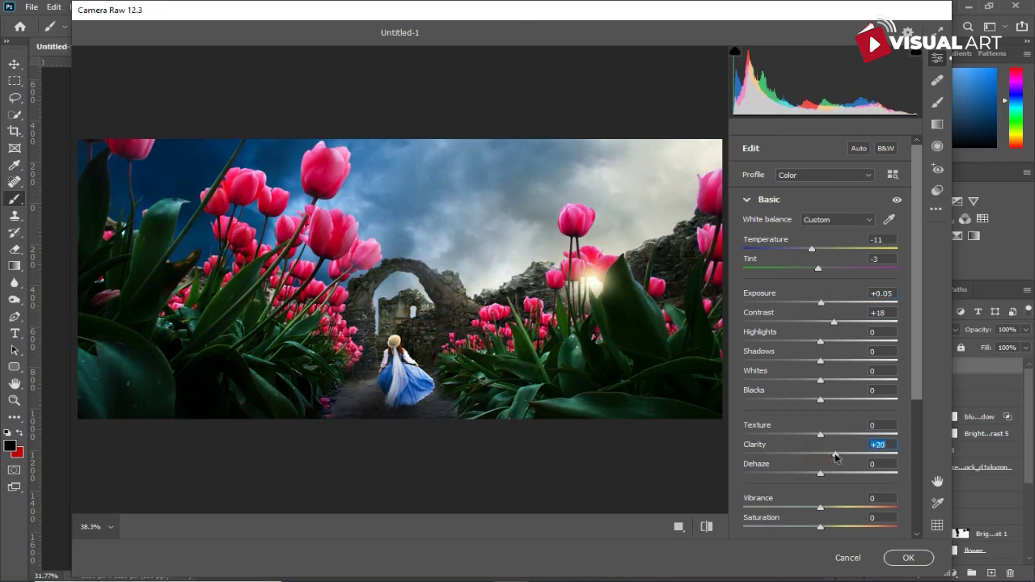
{"action": "left_click", "coordinate": [908, 558]}
{"action": "scroll", "coordinate": [688, 443], "scroll_direction": "up", "scroll_amount": 2}
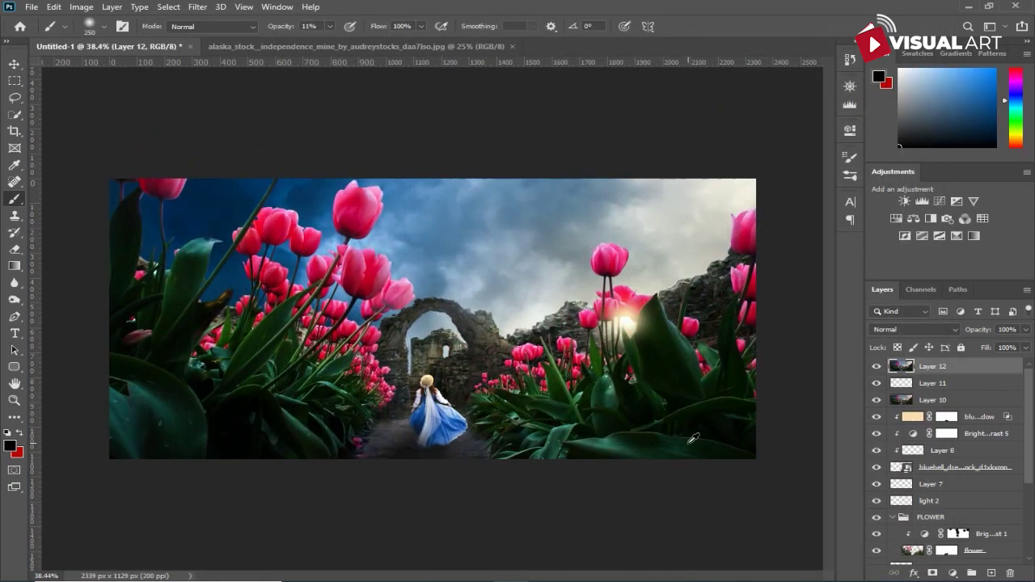